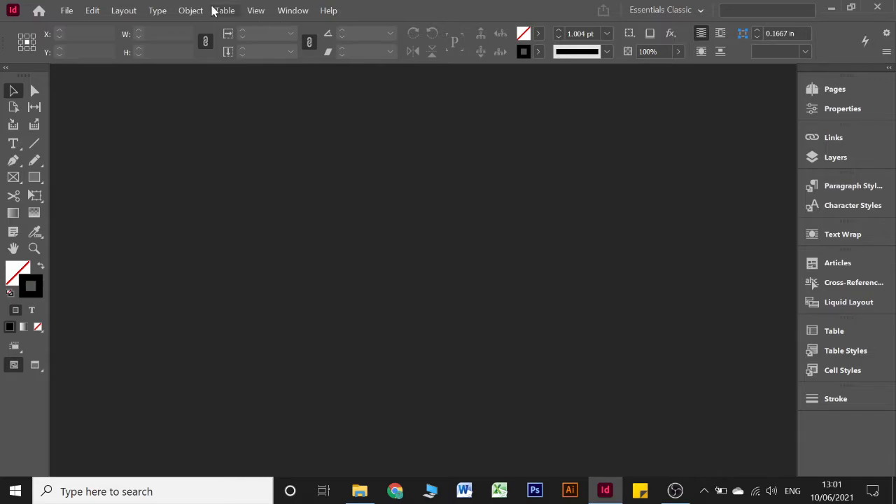
Turn on Show Home Screen When No Documents Are Open in the General preferences and apply it.
{"action": "left_click", "coordinate": [67, 10]}
{"action": "left_click", "coordinate": [73, 12]}
{"action": "left_click", "coordinate": [91, 10]}
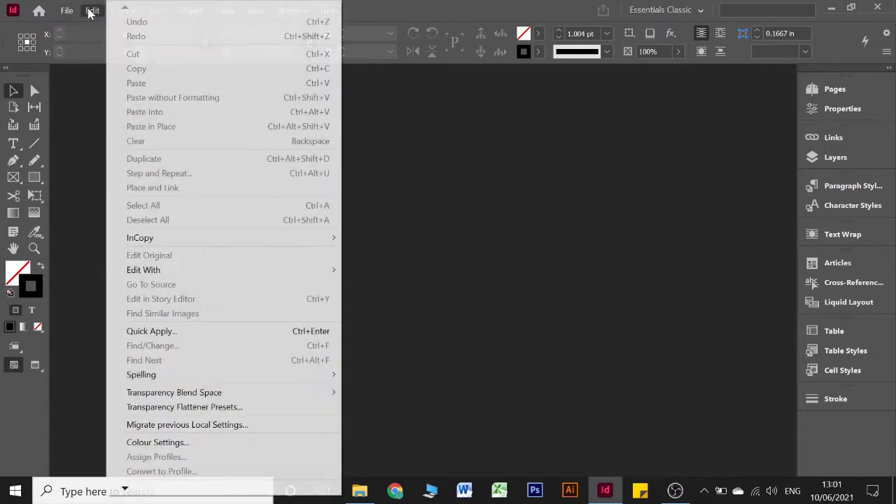
{"action": "left_click", "coordinate": [95, 177]}
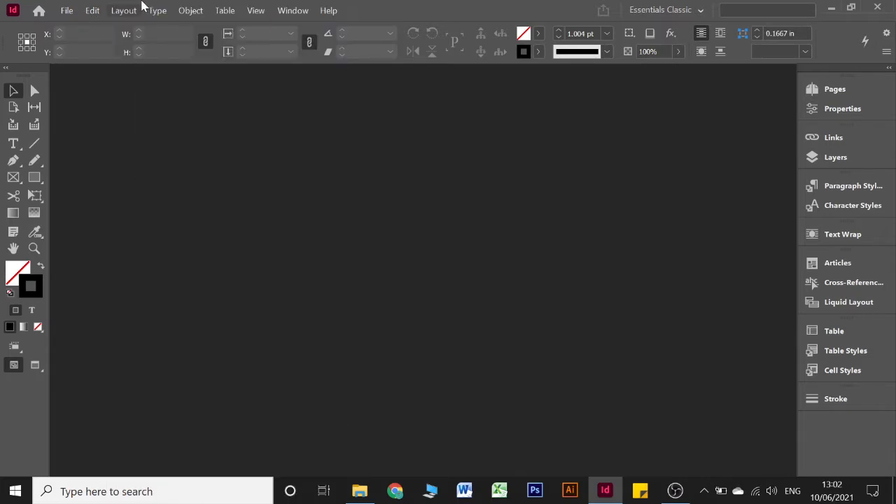
{"action": "left_click", "coordinate": [92, 10]}
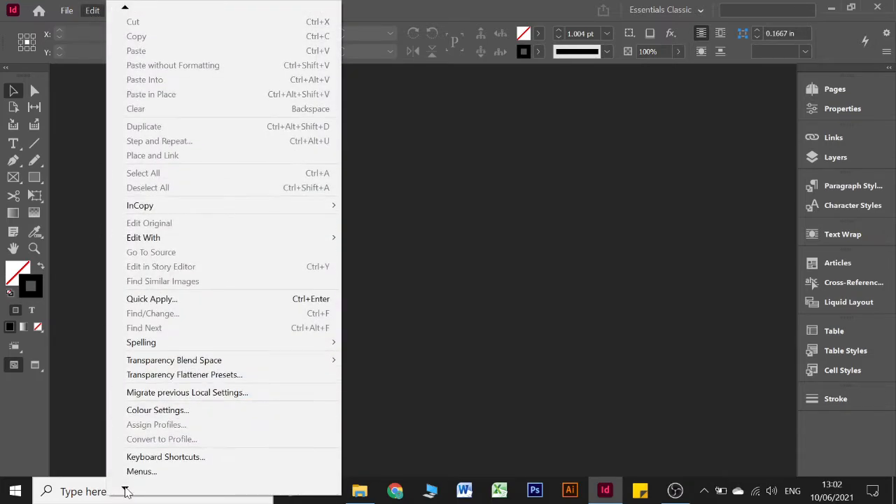
{"action": "mouse_move", "coordinate": [156, 473]}
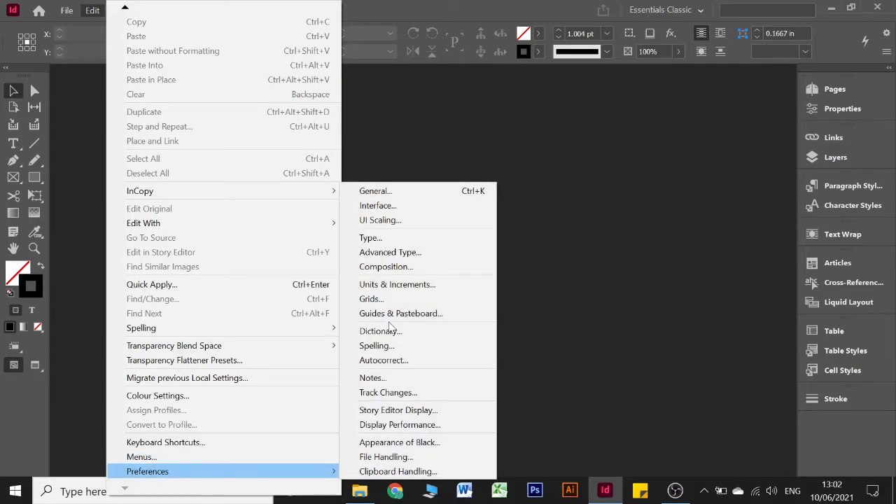
{"action": "left_click", "coordinate": [395, 191]}
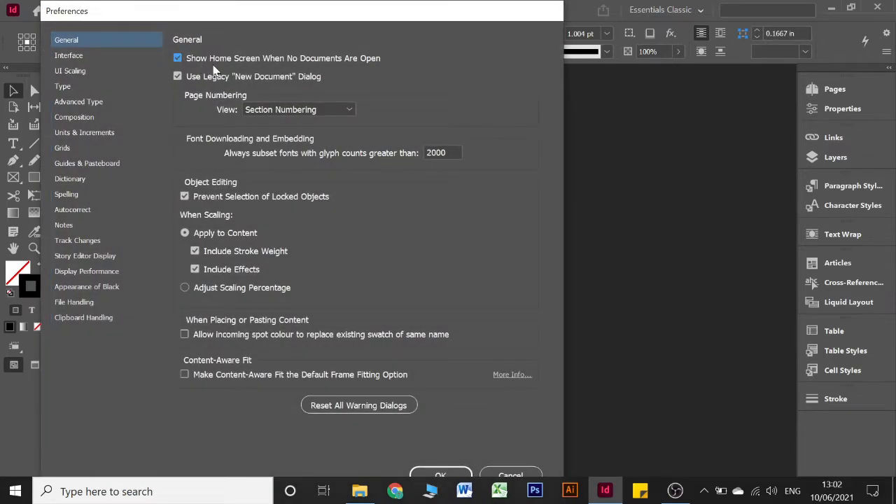
{"action": "left_click", "coordinate": [213, 58]}
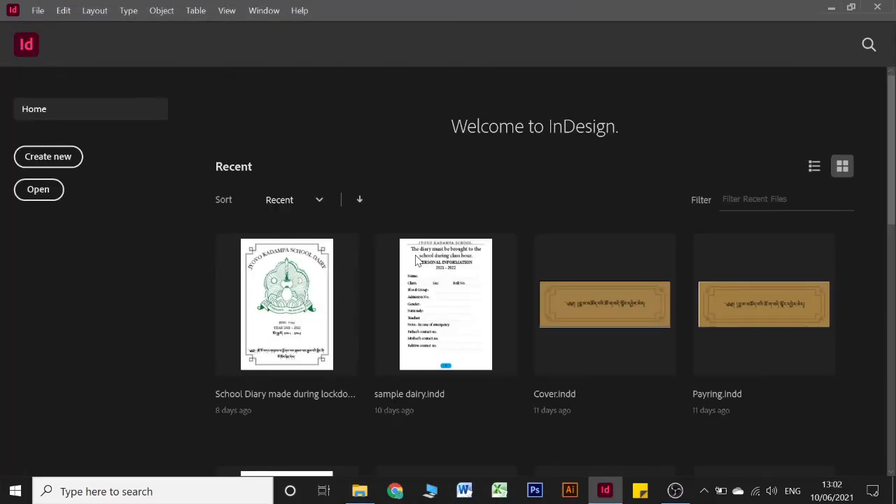
Look through the recent files listed on the home screen.
{"action": "scroll", "coordinate": [511, 248], "scroll_direction": "down", "scroll_amount": 6}
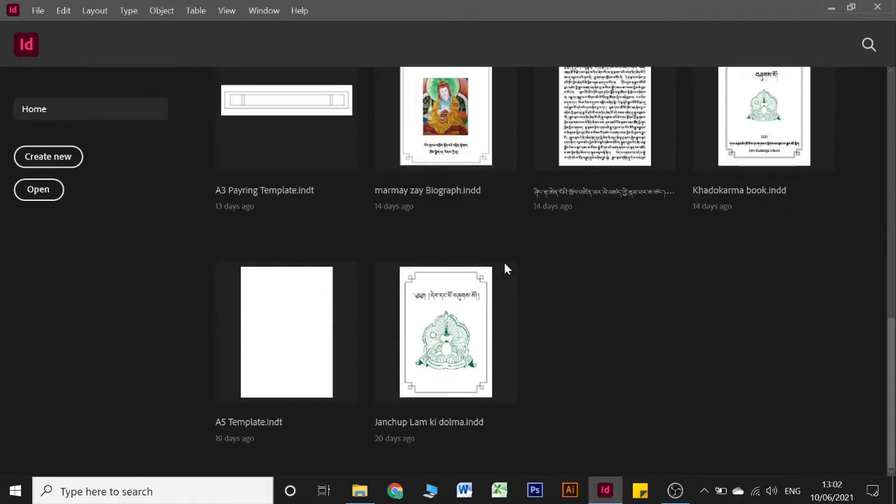
{"action": "scroll", "coordinate": [564, 158], "scroll_direction": "up", "scroll_amount": 7}
{"action": "scroll", "coordinate": [630, 270], "scroll_direction": "down", "scroll_amount": 7}
{"action": "scroll", "coordinate": [495, 197], "scroll_direction": "up", "scroll_amount": 5}
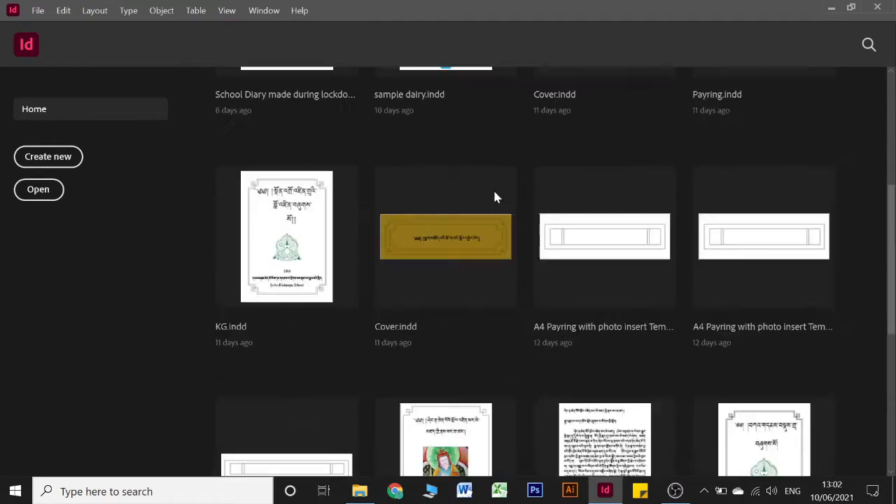
{"action": "scroll", "coordinate": [494, 198], "scroll_direction": "up", "scroll_amount": 4}
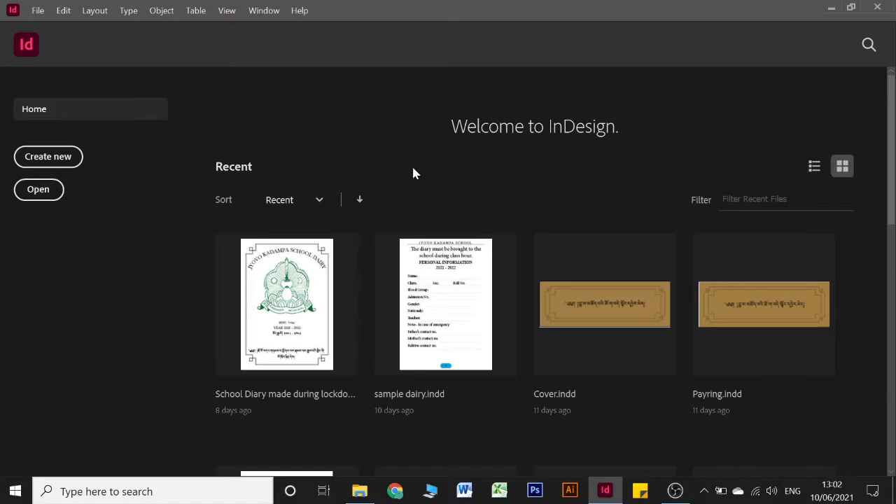
Turn off Show Home Screen When No Documents Are Open in the General preferences and apply it.
{"action": "left_click", "coordinate": [71, 13]}
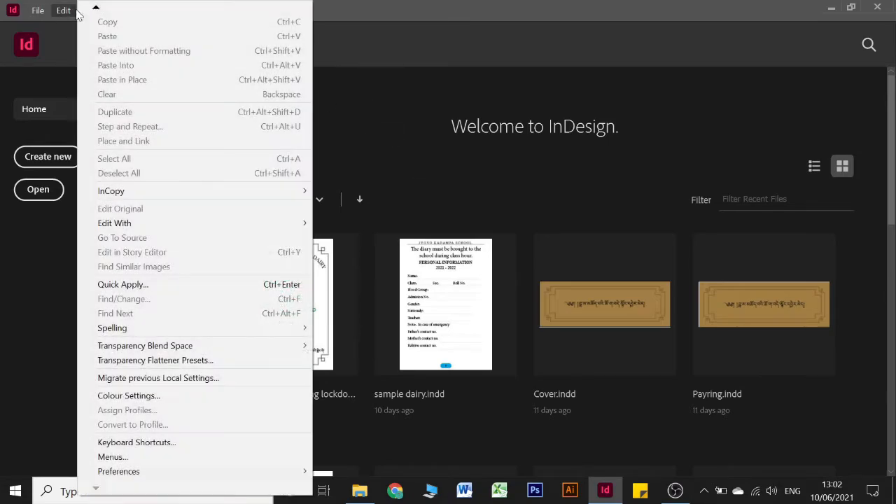
{"action": "mouse_move", "coordinate": [115, 475]}
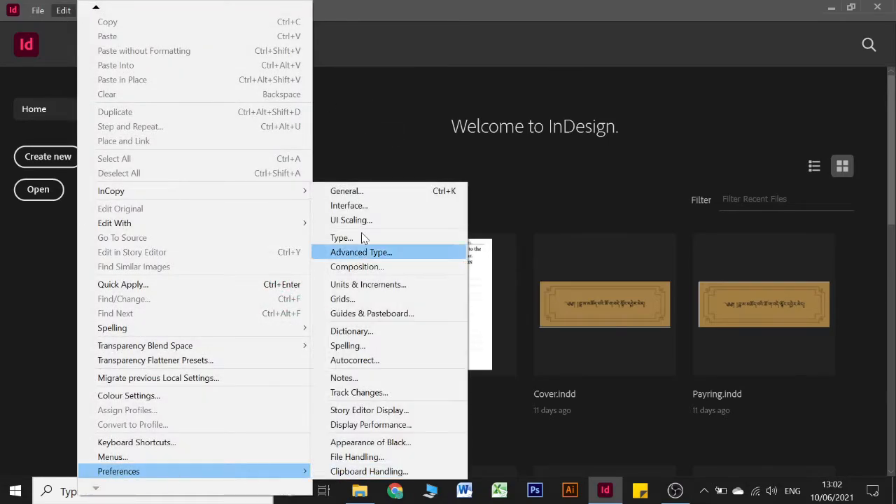
{"action": "left_click", "coordinate": [366, 195]}
{"action": "left_click", "coordinate": [215, 57]}
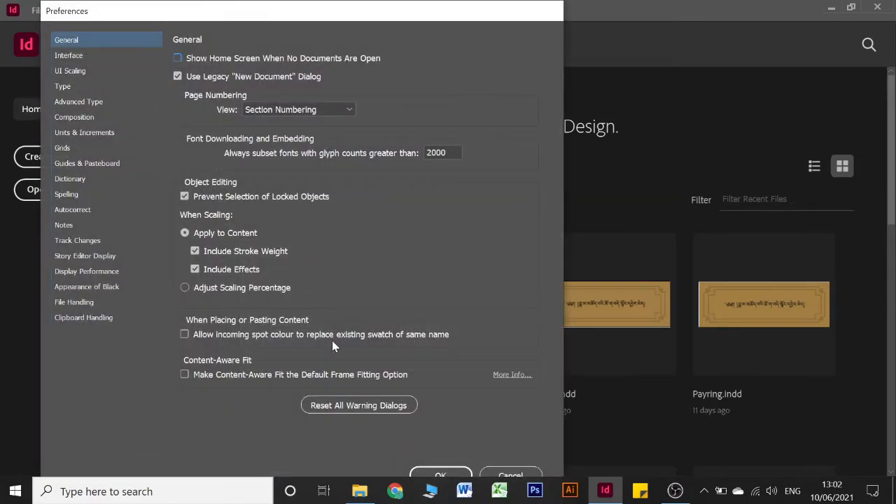
{"action": "left_click", "coordinate": [440, 474]}
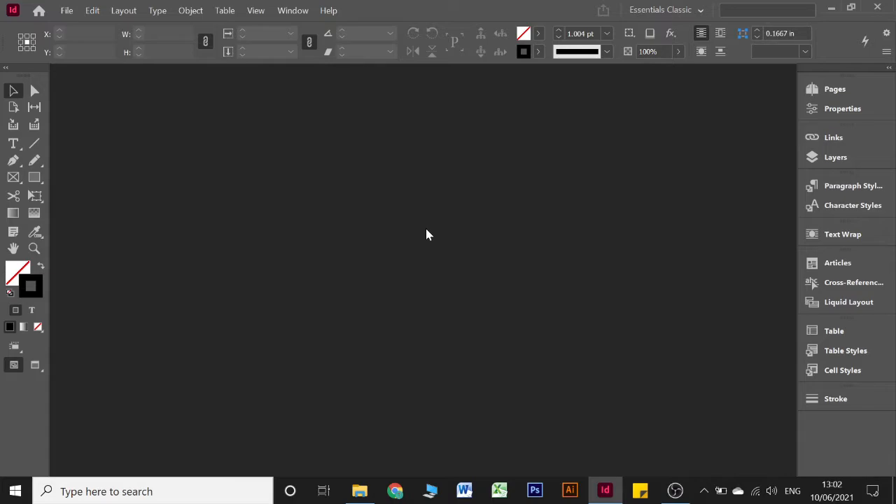
Switch the workspace to Essentials and return it to Essentials Classic.
{"action": "key", "text": "super+plus"}
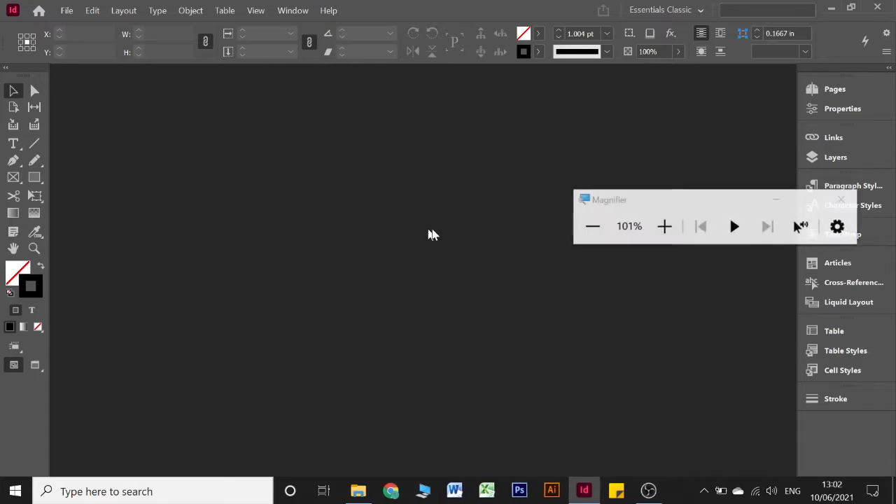
{"action": "left_click", "coordinate": [779, 201]}
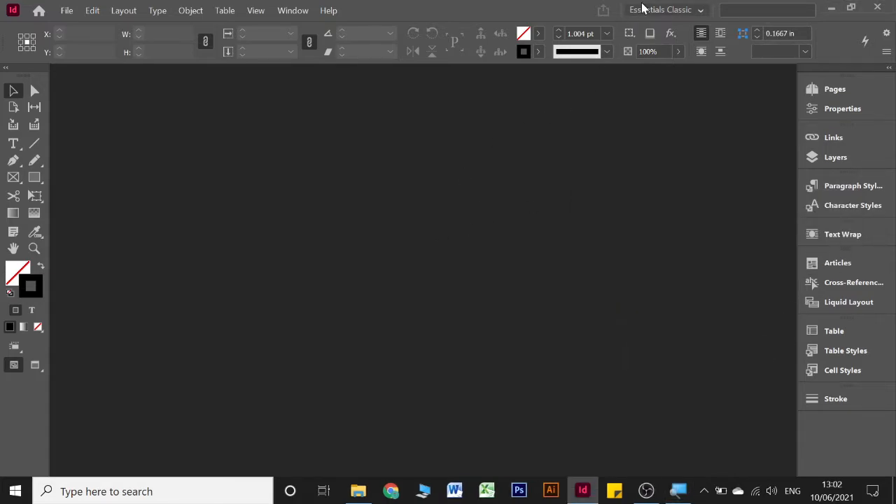
{"action": "left_click", "coordinate": [680, 11]}
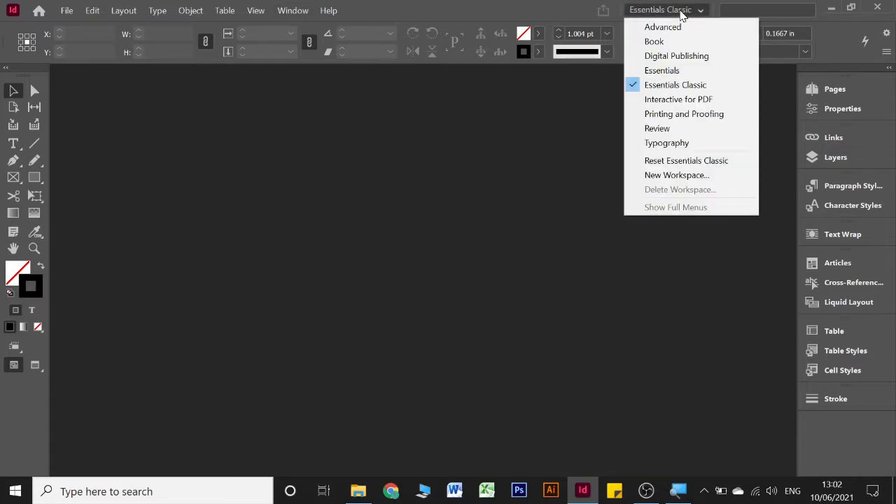
{"action": "left_click", "coordinate": [681, 11]}
{"action": "left_click", "coordinate": [681, 11]}
{"action": "key", "text": "super+plus"}
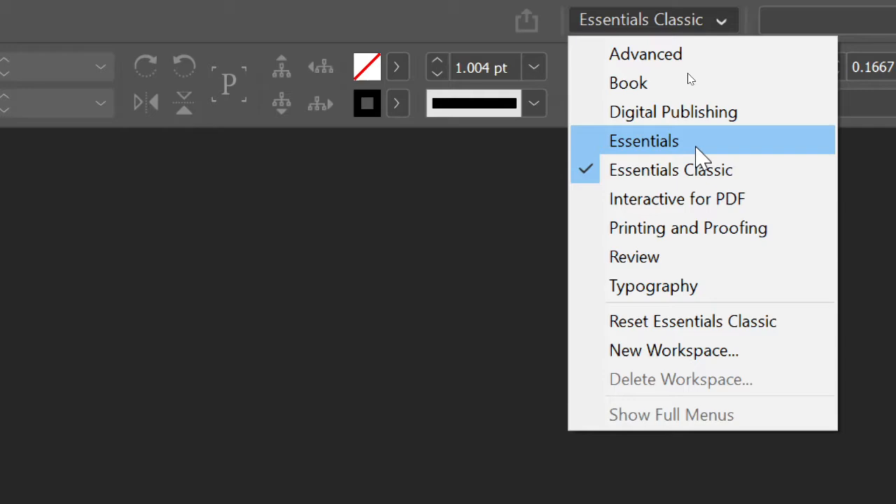
{"action": "left_click", "coordinate": [697, 146]}
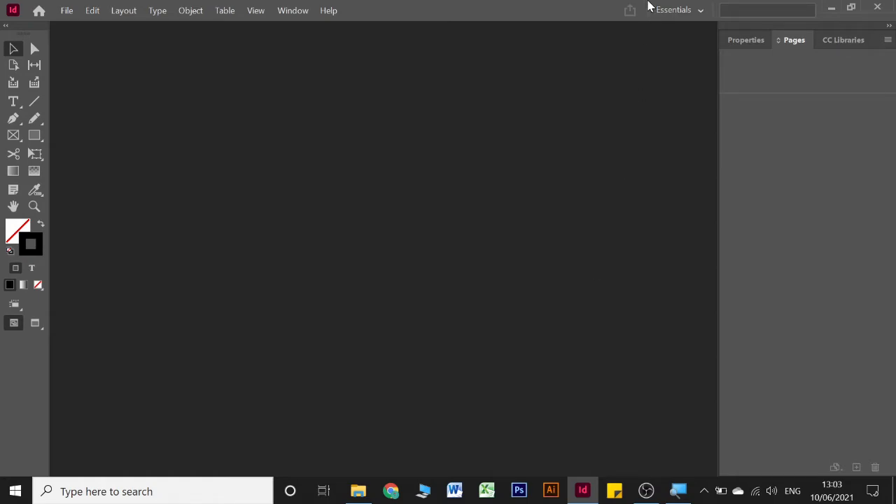
{"action": "left_click", "coordinate": [674, 10]}
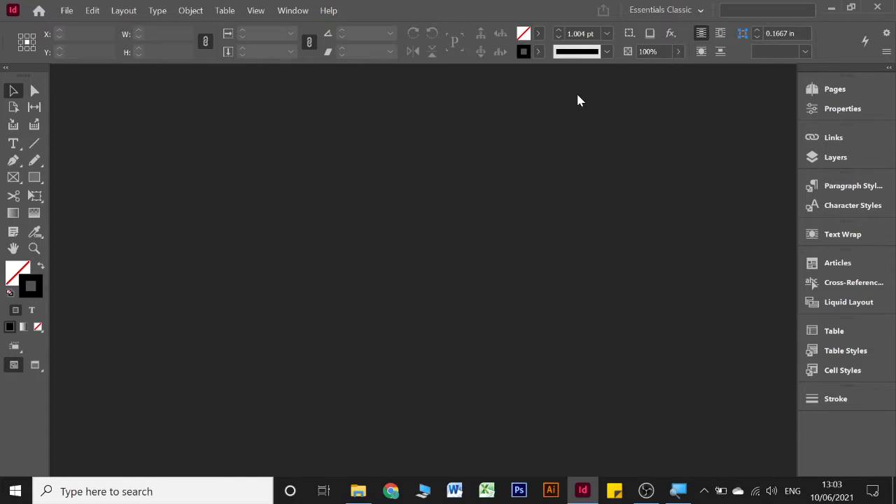
Examine the horizontal ruler and stroke unit choices in the Units & Increments preferences, keeping Points for the stroke.
{"action": "left_click", "coordinate": [93, 10]}
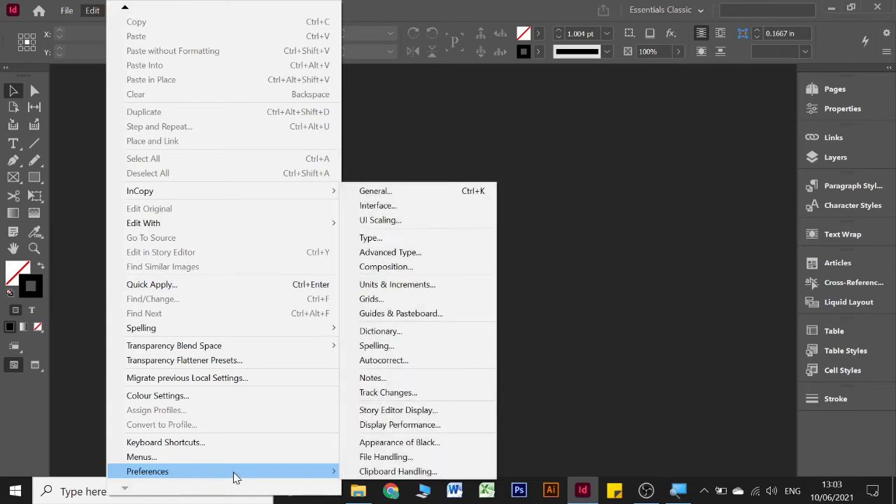
{"action": "mouse_move", "coordinate": [295, 476]}
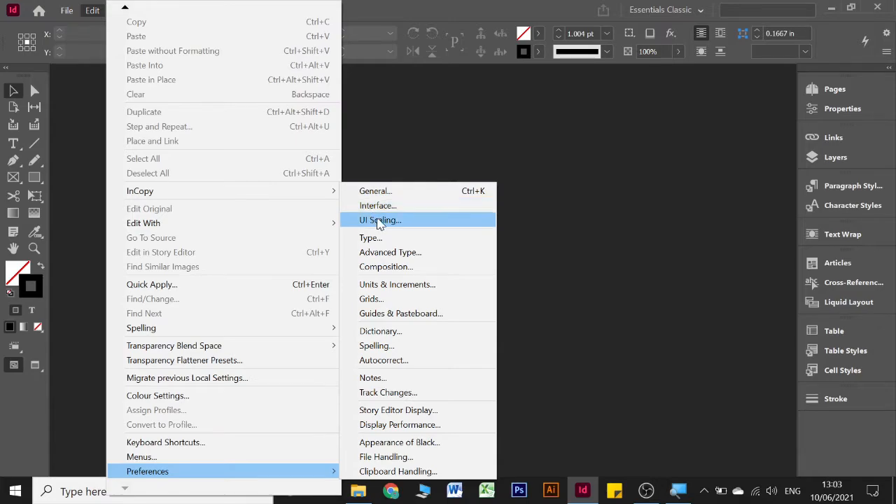
{"action": "left_click", "coordinate": [387, 289]}
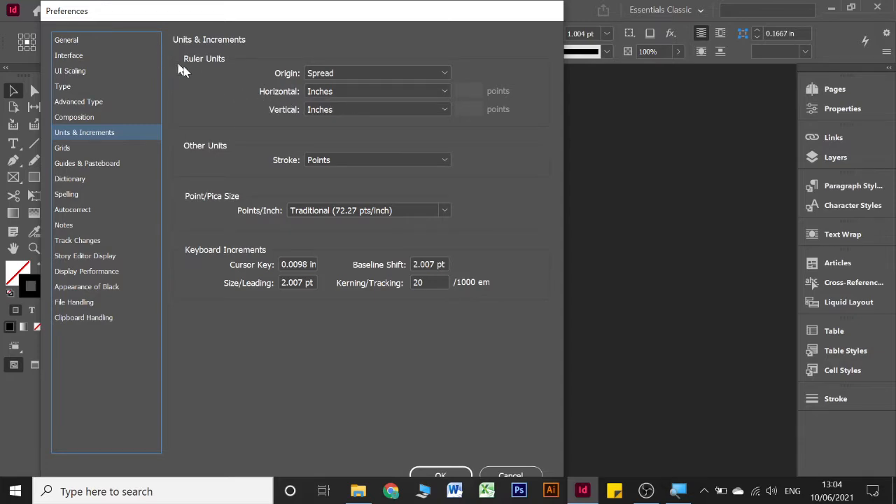
{"action": "left_click", "coordinate": [344, 91]}
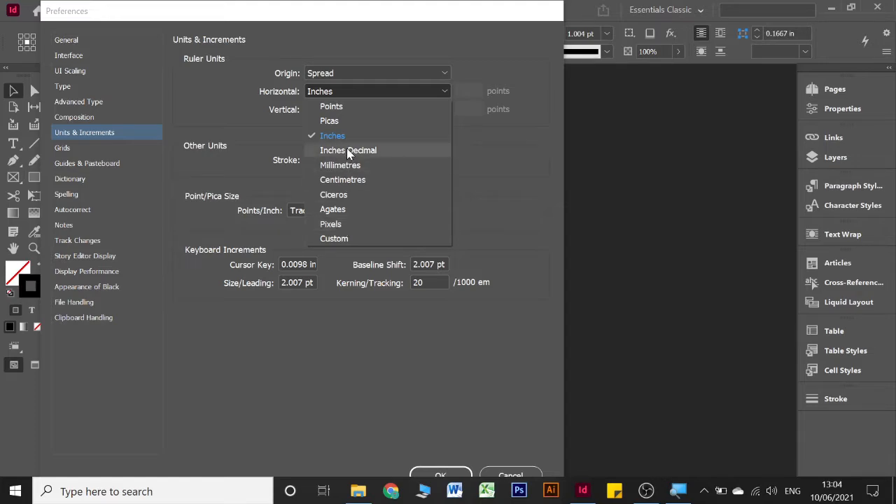
{"action": "left_click", "coordinate": [271, 130]}
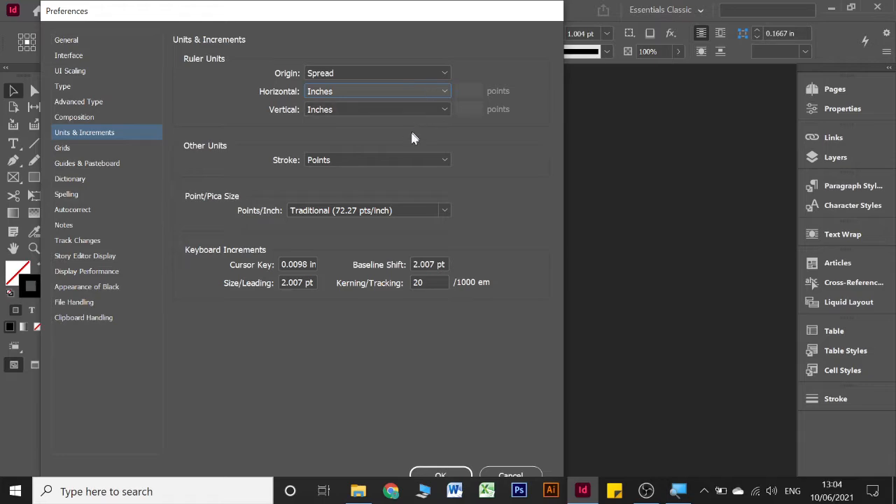
{"action": "left_click", "coordinate": [326, 160]}
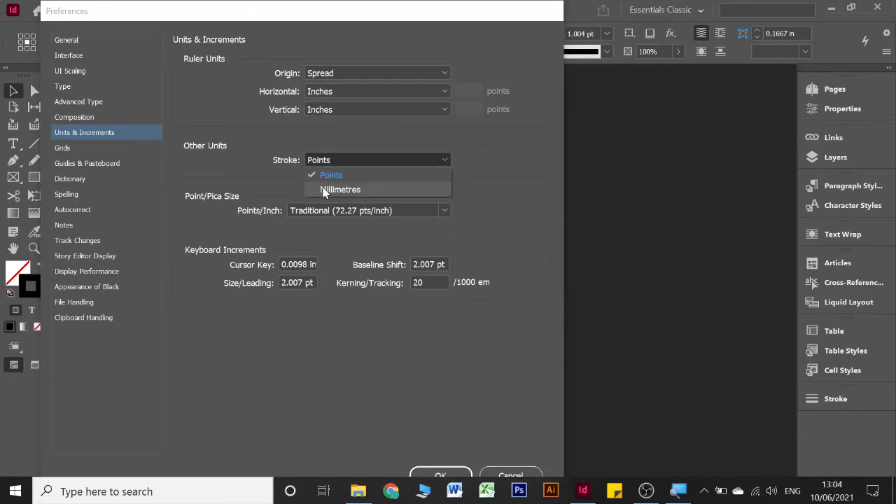
{"action": "left_click", "coordinate": [335, 177]}
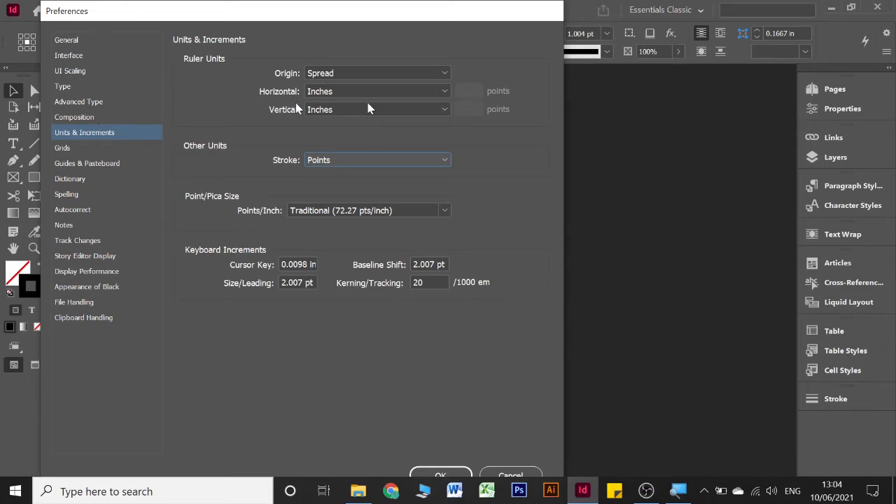
Preview the Light colour theme in the Interface preferences and set the theme to the darkest option.
{"action": "left_click", "coordinate": [68, 55]}
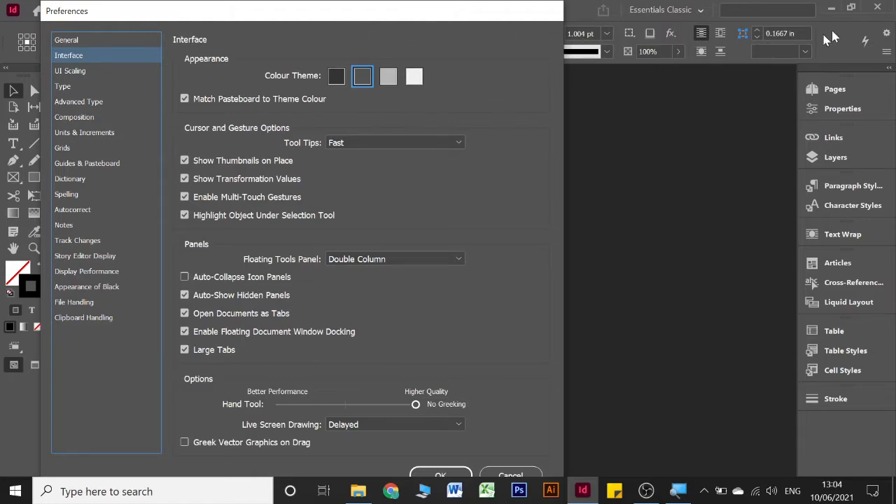
{"action": "left_click", "coordinate": [337, 77]}
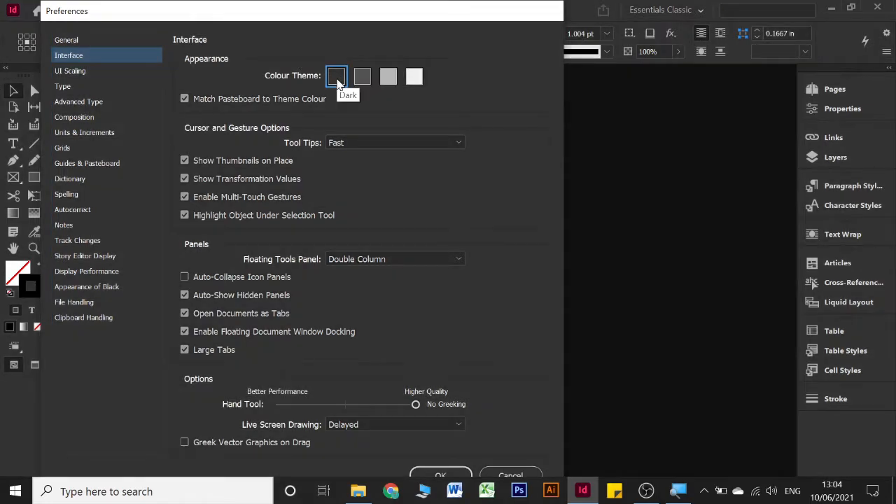
{"action": "left_click", "coordinate": [415, 78]}
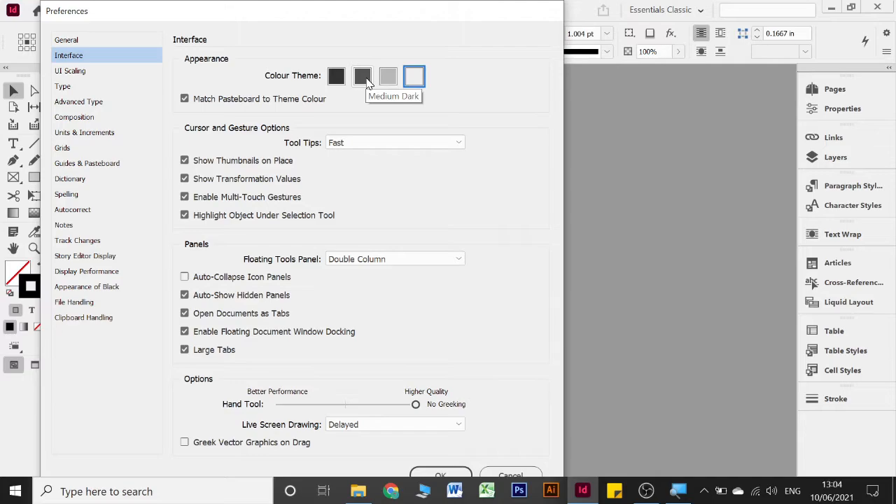
{"action": "left_click", "coordinate": [334, 79]}
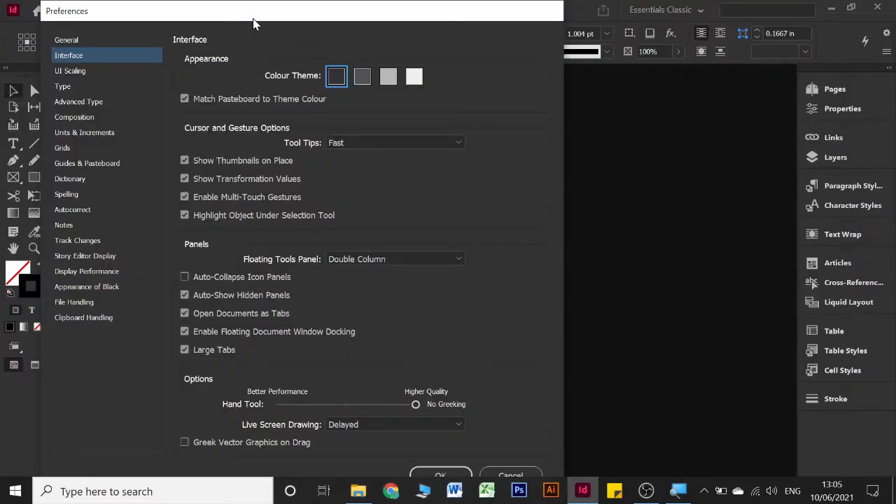
{"action": "left_click_drag", "start_coordinate": [256, 15], "coordinate": [259, 6]}
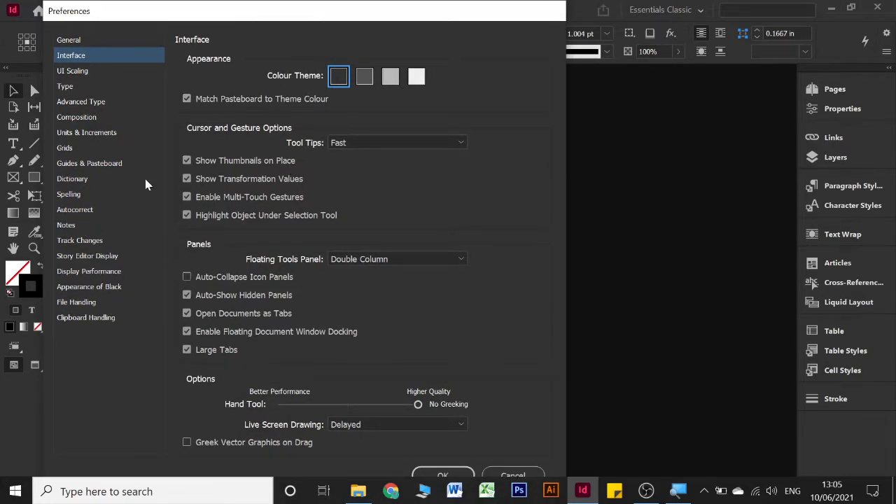
Review the Advanced Type and Type preferences and apply the preference changes.
{"action": "left_click", "coordinate": [80, 103]}
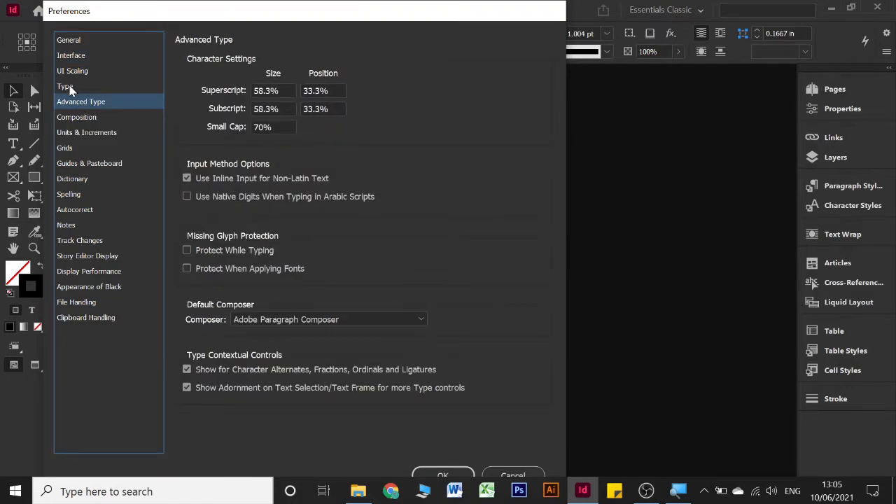
{"action": "left_click", "coordinate": [70, 87]}
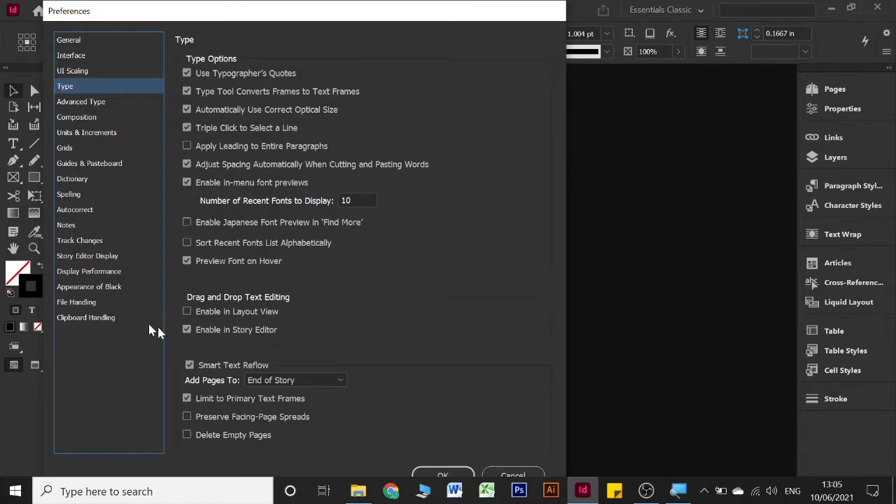
{"action": "left_click", "coordinate": [459, 475]}
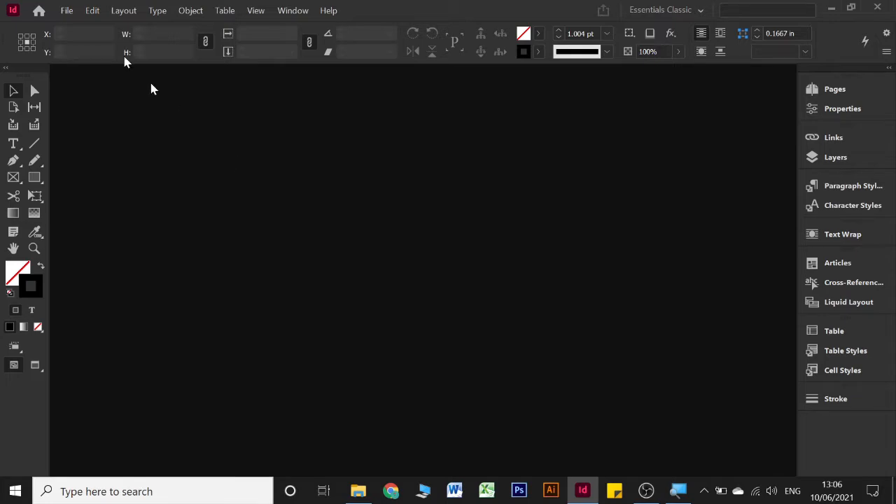
Start a new document and switch its page preview off and back on, keeping the page behind the dialog viewable.
{"action": "left_click", "coordinate": [68, 12]}
{"action": "mouse_move", "coordinate": [110, 23]}
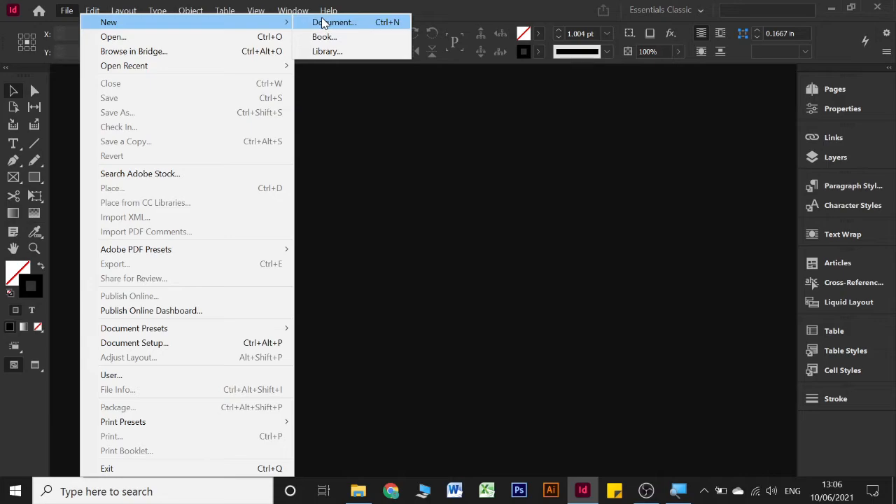
{"action": "left_click", "coordinate": [323, 23]}
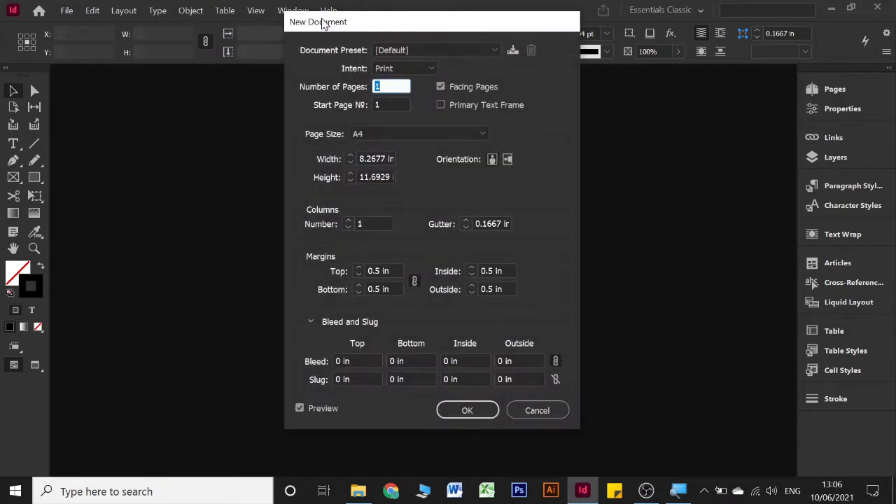
{"action": "left_click_drag", "start_coordinate": [390, 25], "coordinate": [370, 26]}
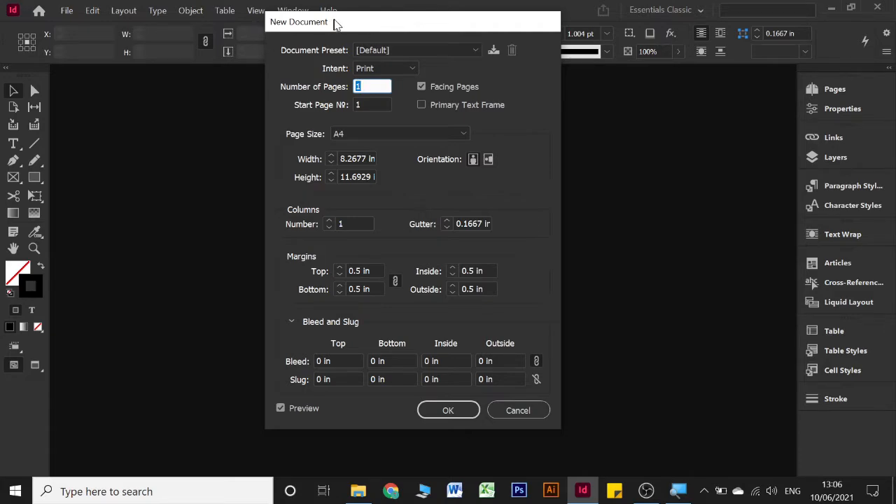
{"action": "left_click", "coordinate": [282, 408]}
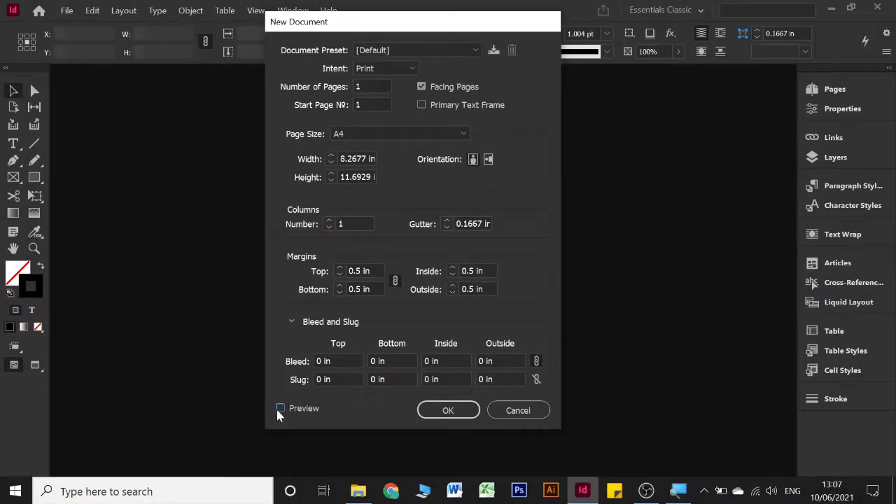
{"action": "left_click", "coordinate": [280, 409]}
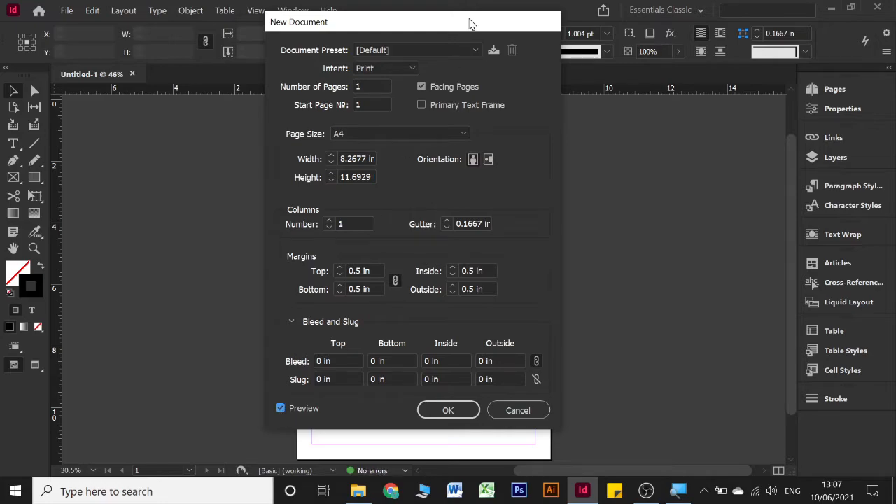
{"action": "left_click_drag", "start_coordinate": [472, 24], "coordinate": [240, 29]}
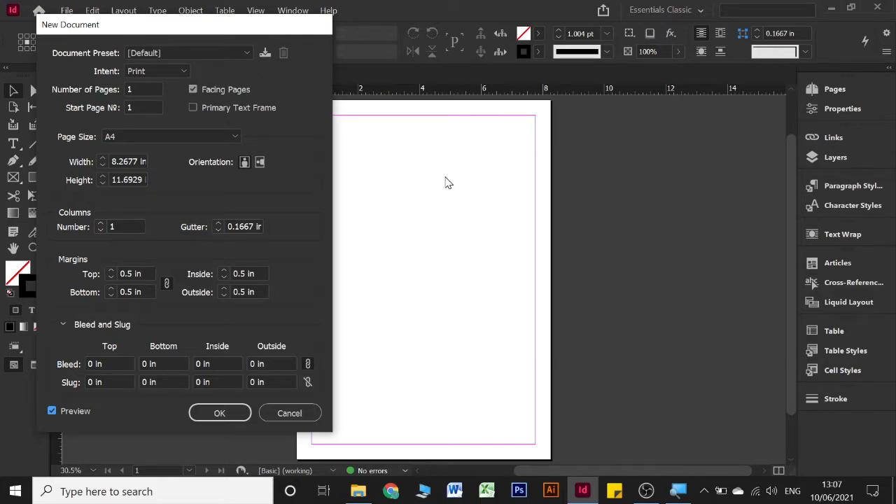
{"action": "left_click_drag", "start_coordinate": [257, 33], "coordinate": [279, 28]}
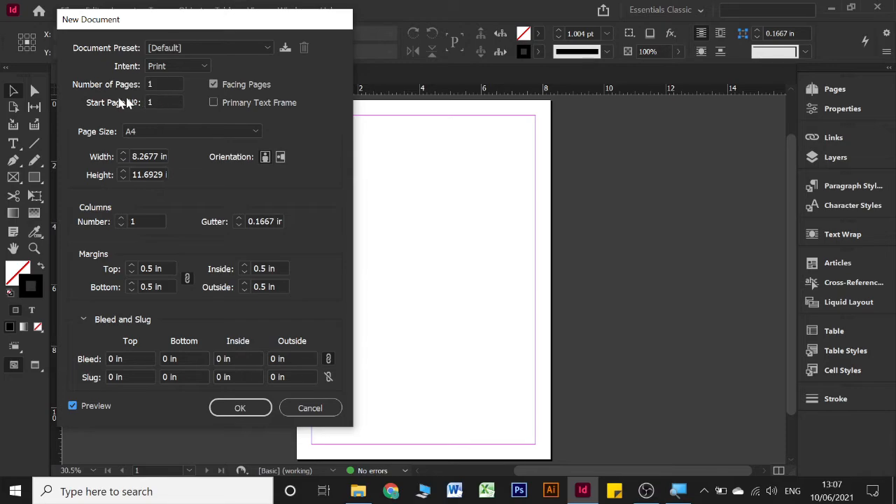
{"action": "left_click_drag", "start_coordinate": [184, 23], "coordinate": [397, 29]}
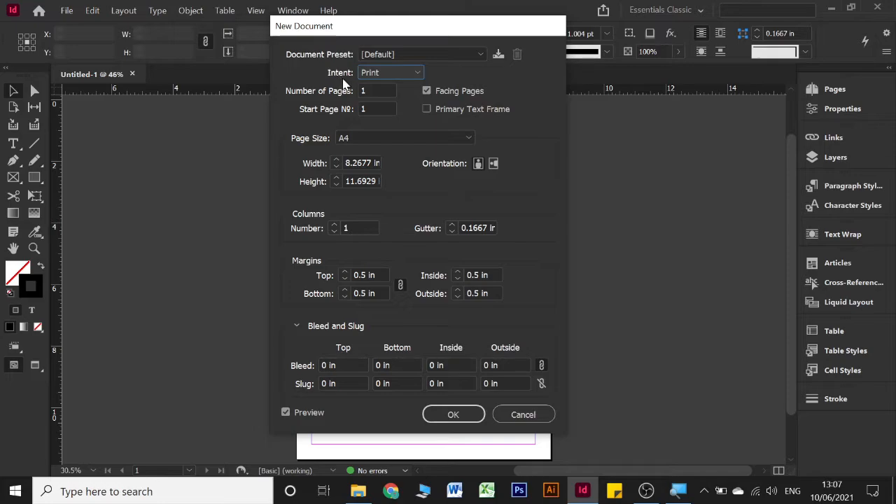
Review the Intent choices for the new document and keep Print.
{"action": "left_click", "coordinate": [393, 72]}
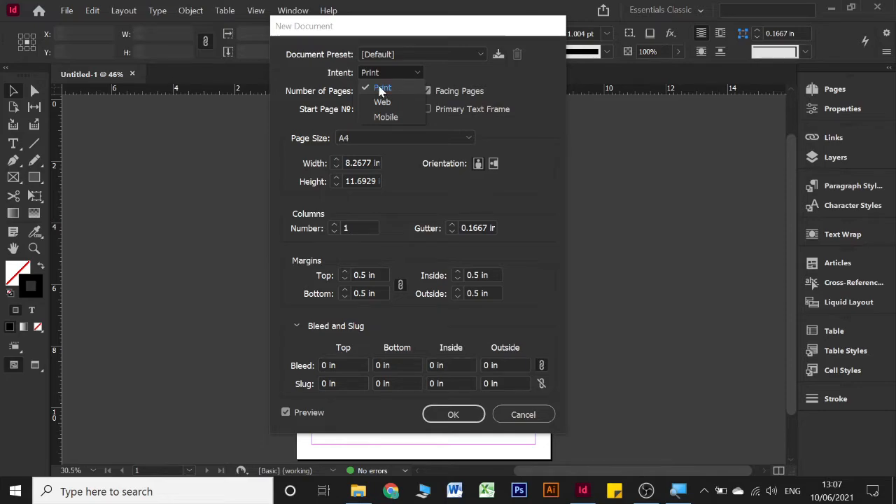
{"action": "left_click", "coordinate": [381, 89]}
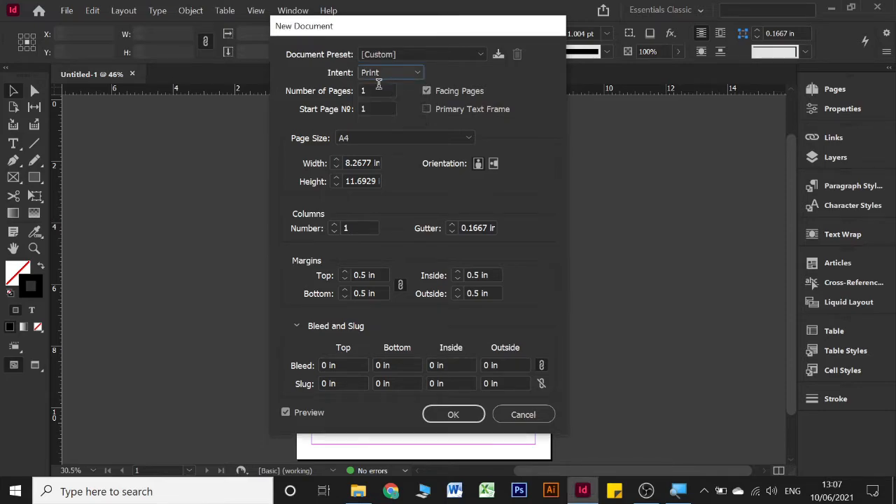
{"action": "left_click", "coordinate": [402, 73]}
{"action": "left_click", "coordinate": [404, 72]}
{"action": "left_click", "coordinate": [404, 72]}
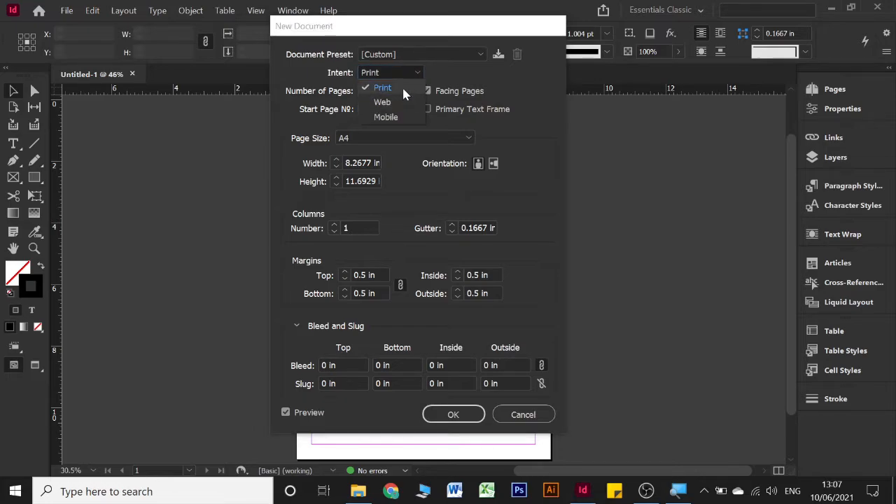
{"action": "left_click", "coordinate": [402, 86]}
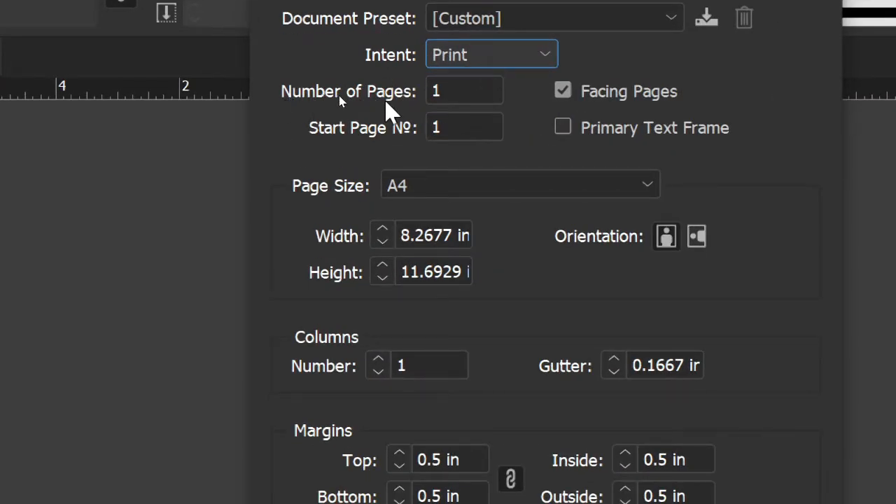
Set the number of pages to 10, try 50 as the start page number, and set the start page back to 1.
{"action": "left_click", "coordinate": [441, 92]}
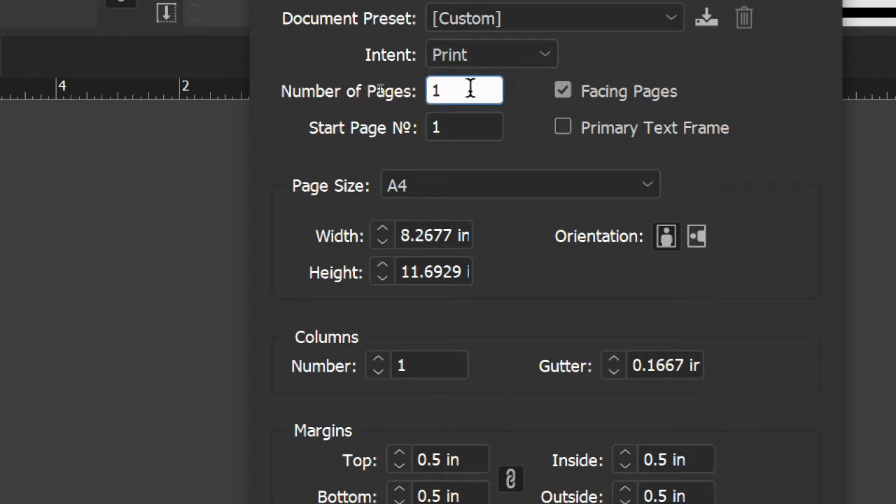
{"action": "type", "text": "0"}
{"action": "left_click", "coordinate": [465, 130]}
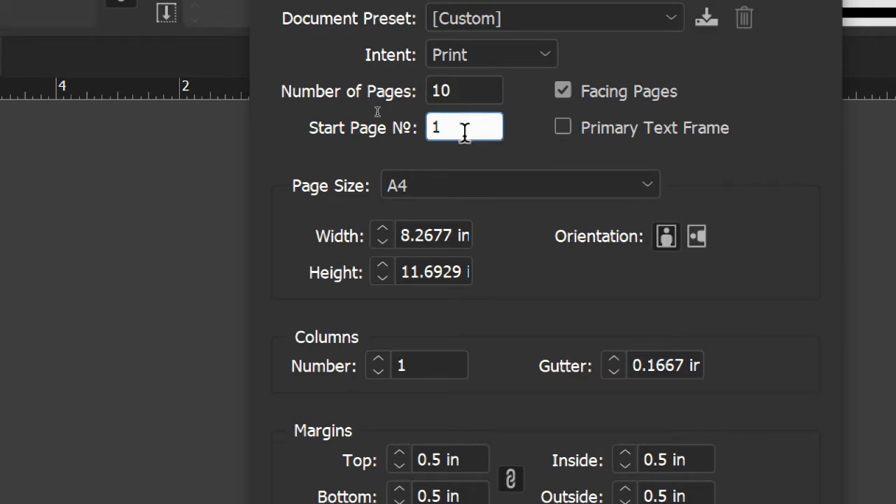
{"action": "key", "text": "BackSpace"}
{"action": "type", "text": "50"}
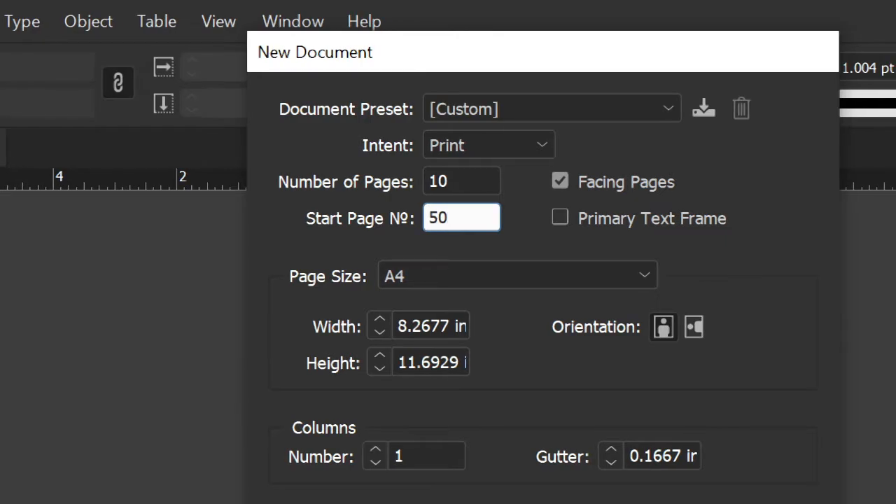
{"action": "key", "text": "BackSpace"}
{"action": "key", "text": "BackSpace"}
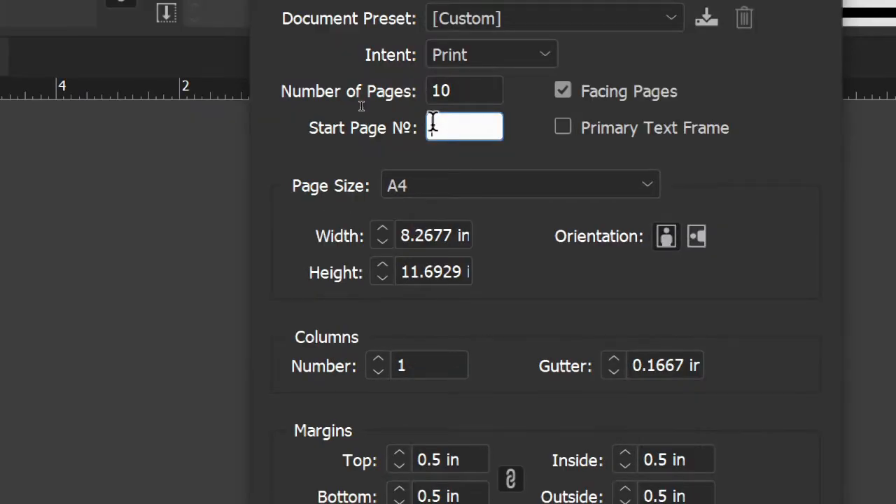
{"action": "type", "text": "1"}
Try out the Facing Pages and Primary Text Frame options, leaving Facing Pages on and Primary Text Frame off.
{"action": "left_click", "coordinate": [647, 97]}
{"action": "left_click", "coordinate": [651, 109]}
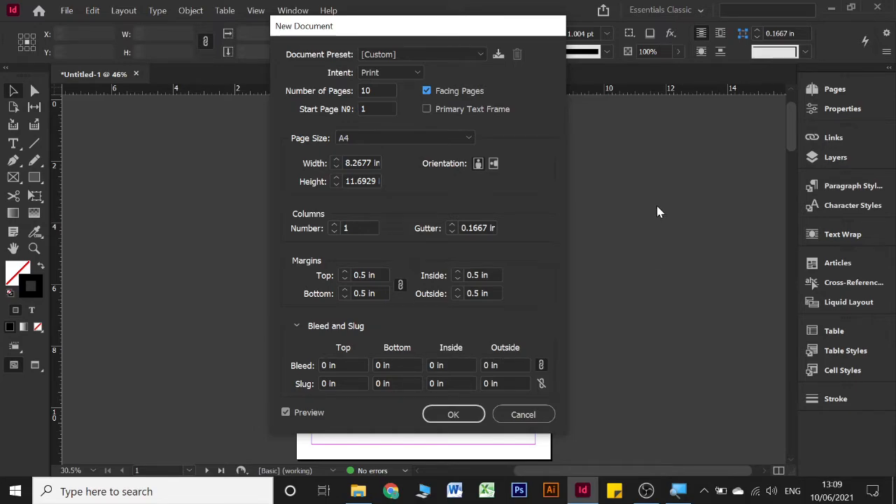
{"action": "left_click", "coordinate": [444, 111]}
{"action": "left_click_drag", "start_coordinate": [466, 26], "coordinate": [410, 22]}
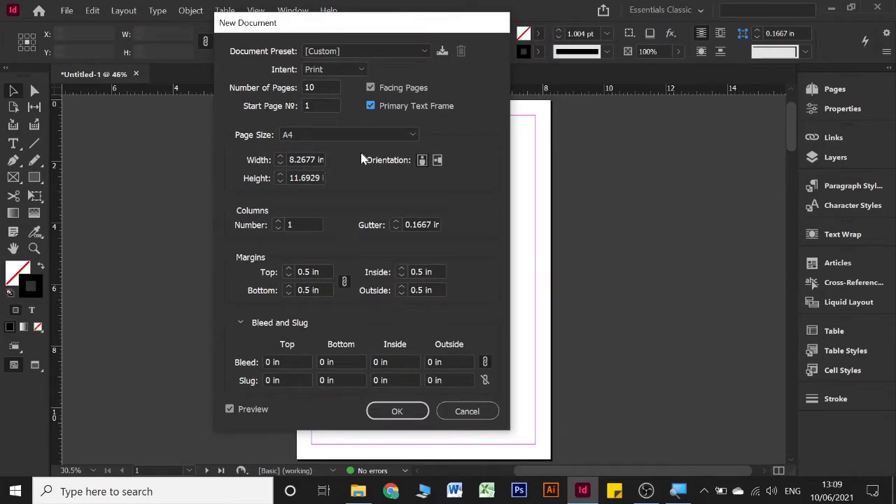
{"action": "left_click", "coordinate": [413, 114]}
{"action": "left_click_drag", "start_coordinate": [414, 29], "coordinate": [479, 22]}
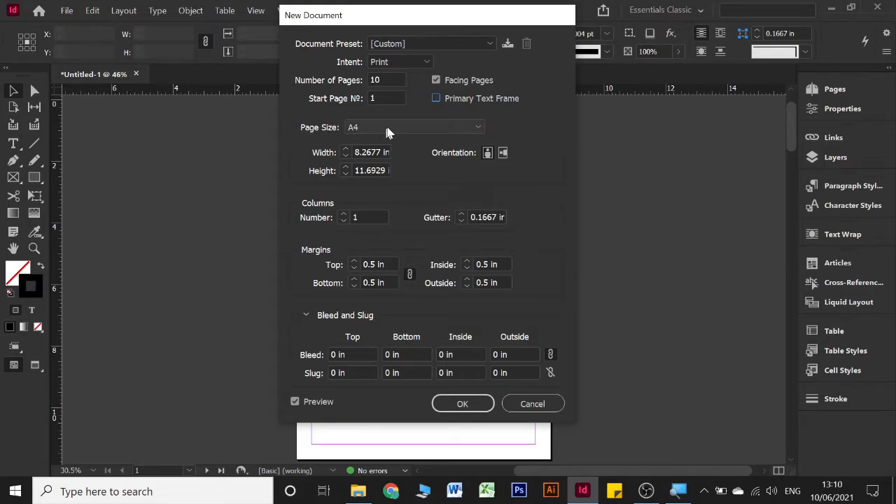
Review the available page sizes and keep A4.
{"action": "left_click", "coordinate": [424, 129]}
{"action": "left_click", "coordinate": [425, 129]}
{"action": "left_click", "coordinate": [424, 129]}
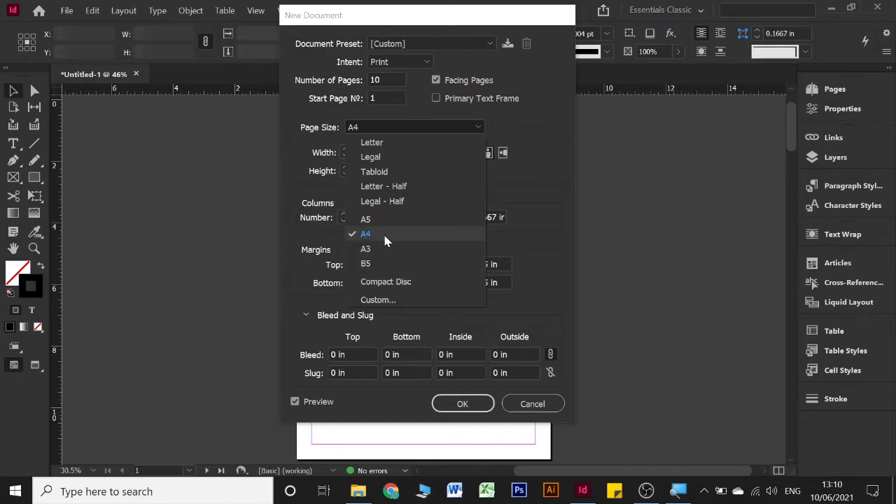
{"action": "left_click", "coordinate": [410, 238]}
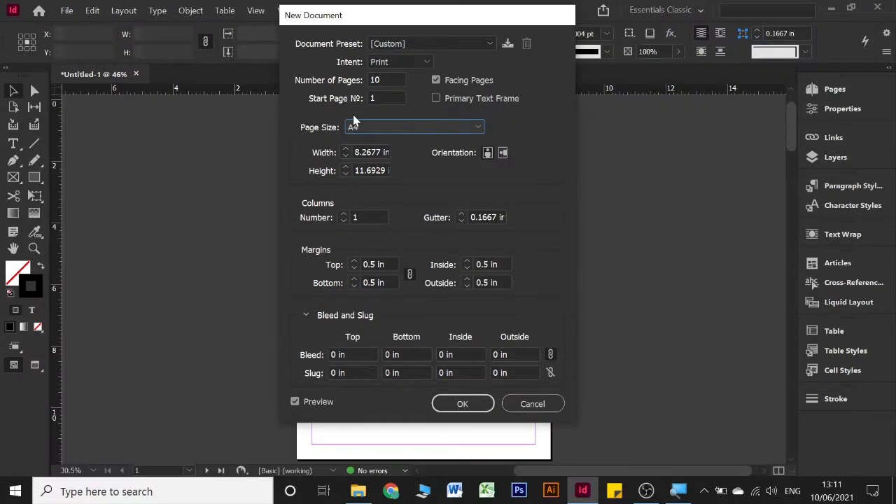
Preview the page with two, three and more columns, and return the column number to 1.
{"action": "left_click_drag", "start_coordinate": [402, 20], "coordinate": [387, 16]}
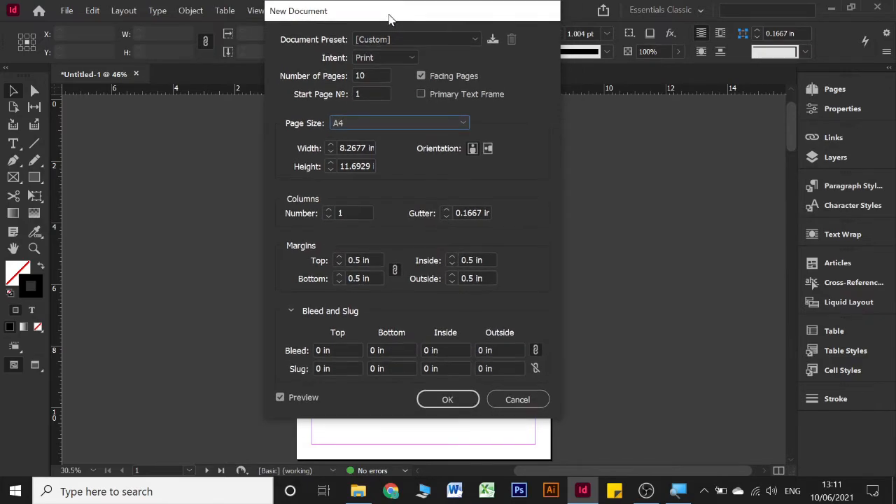
{"action": "left_click", "coordinate": [330, 211]}
{"action": "left_click_drag", "start_coordinate": [419, 16], "coordinate": [162, 21]}
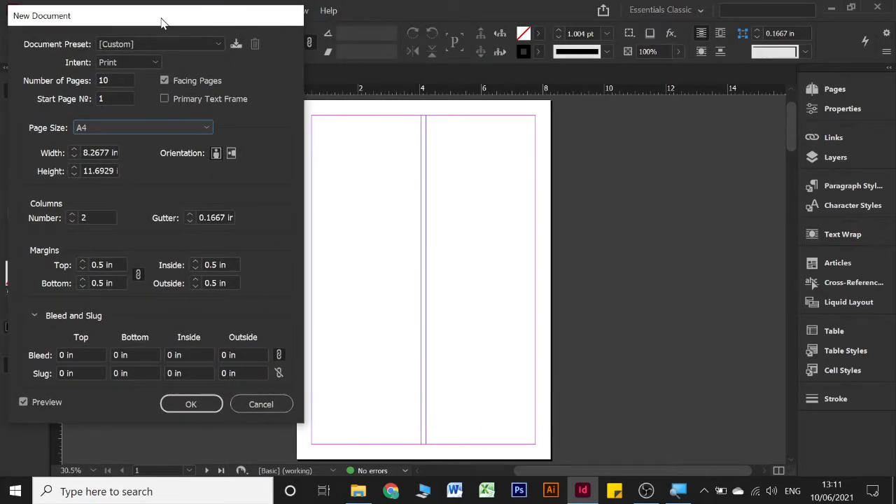
{"action": "left_click", "coordinate": [74, 215]}
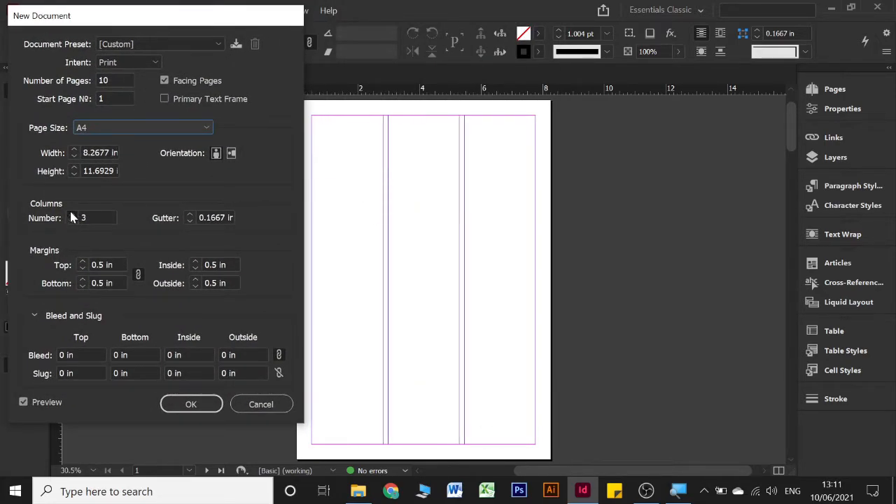
{"action": "left_click", "coordinate": [71, 214]}
{"action": "left_click", "coordinate": [72, 223]}
{"action": "left_click", "coordinate": [72, 223]}
{"action": "left_click", "coordinate": [72, 223]}
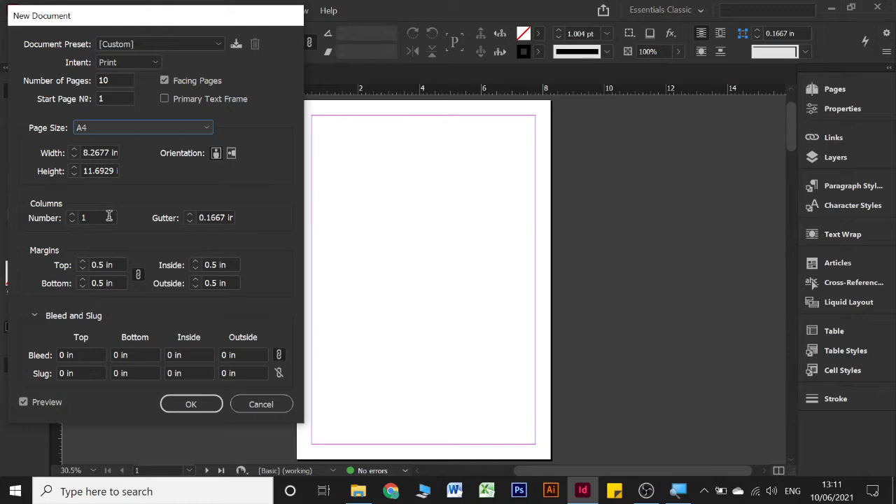
Preview the gutter on a two-column layout, set it to 0.125 in, and return the column number to 1.
{"action": "left_click", "coordinate": [73, 213]}
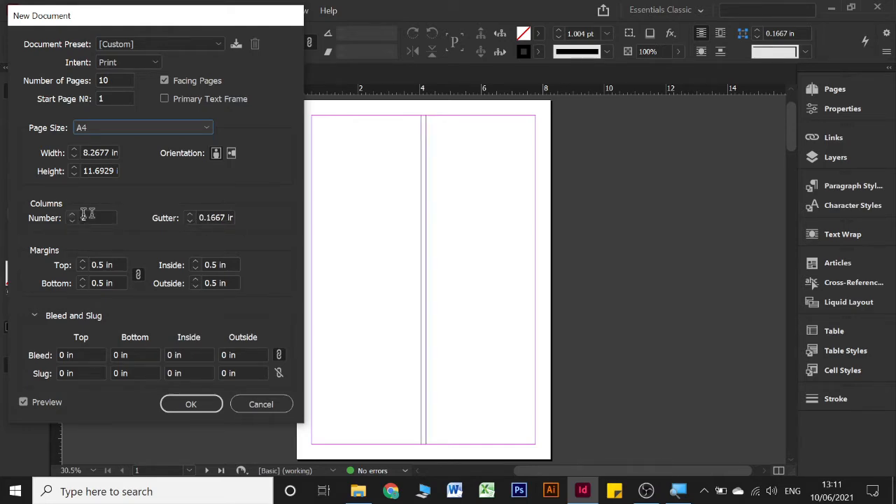
{"action": "left_click", "coordinate": [189, 215]}
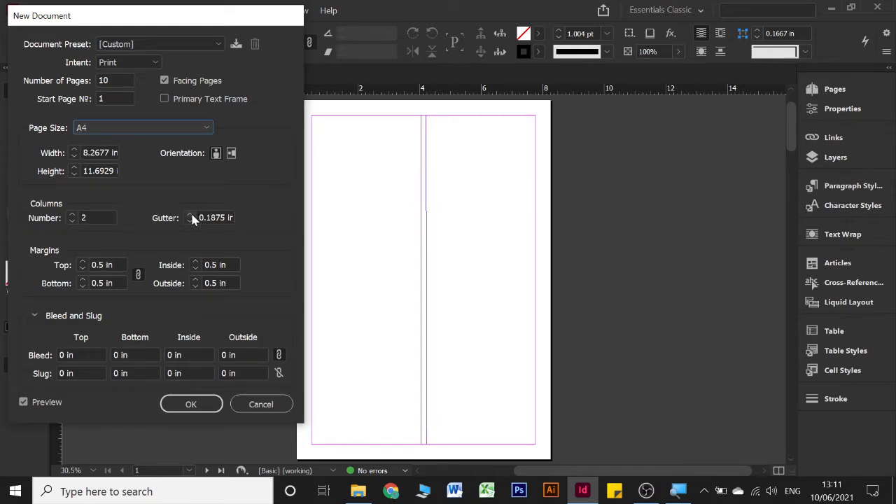
{"action": "left_click", "coordinate": [190, 216]}
{"action": "left_click", "coordinate": [189, 216]}
{"action": "left_click", "coordinate": [190, 216]}
{"action": "left_click", "coordinate": [189, 220]}
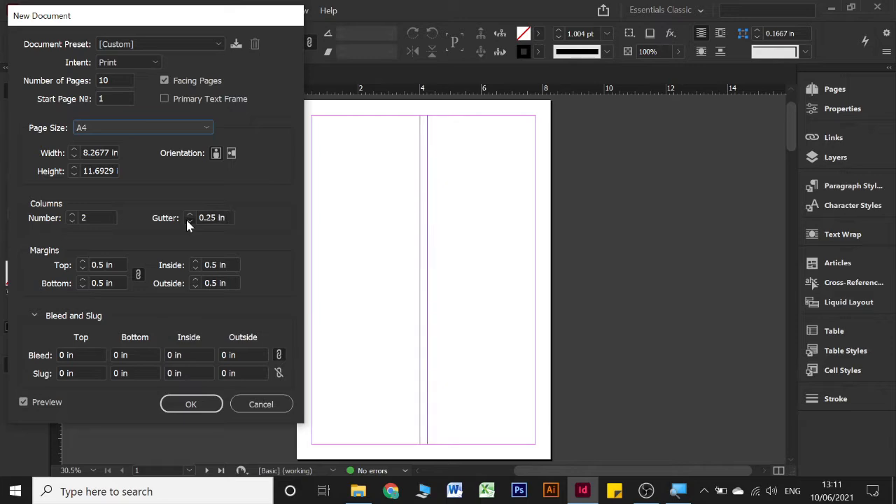
{"action": "left_click", "coordinate": [189, 220]}
{"action": "left_click", "coordinate": [72, 220]}
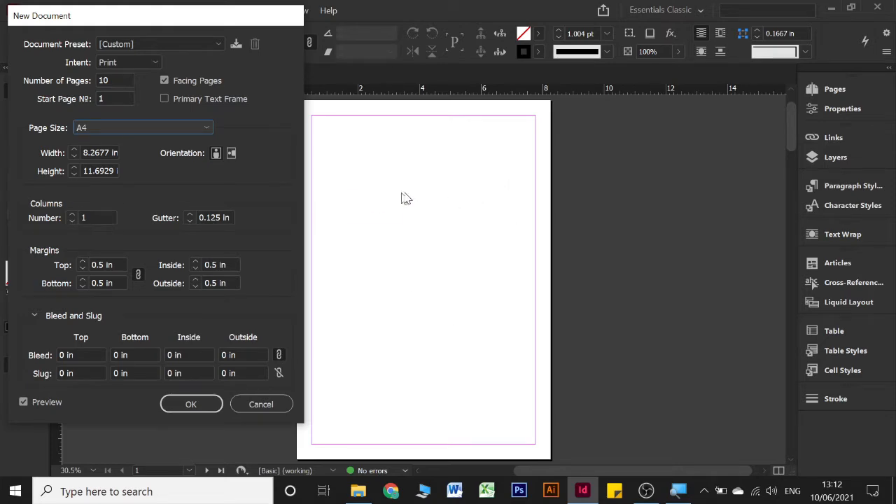
Increase all four linked page margins to 0.75 in.
{"action": "left_click", "coordinate": [83, 261]}
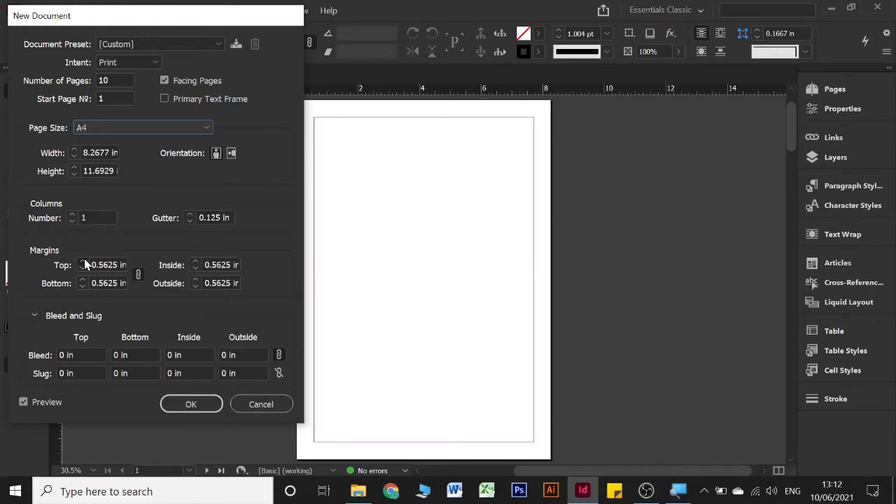
{"action": "left_click", "coordinate": [83, 261]}
{"action": "left_click", "coordinate": [83, 261]}
{"action": "left_click", "coordinate": [82, 261]}
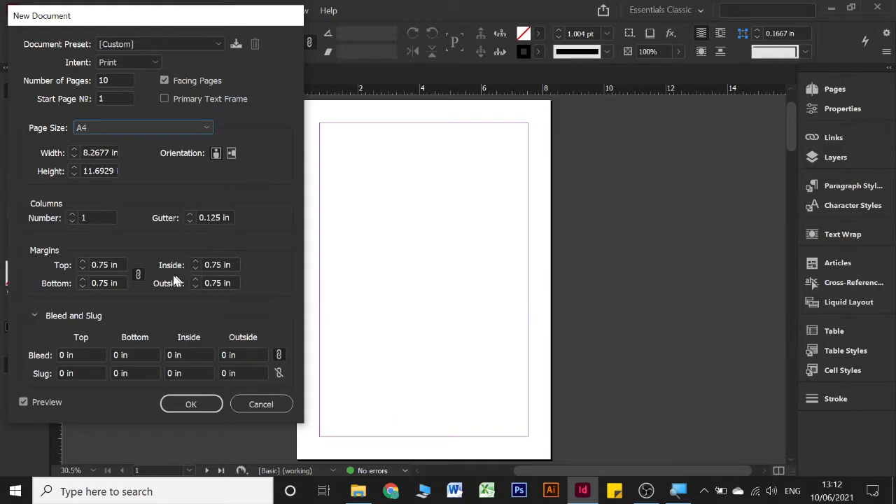
Unlink the margin settings and set only the top margin to 1 in.
{"action": "left_click_drag", "start_coordinate": [205, 15], "coordinate": [582, 11]}
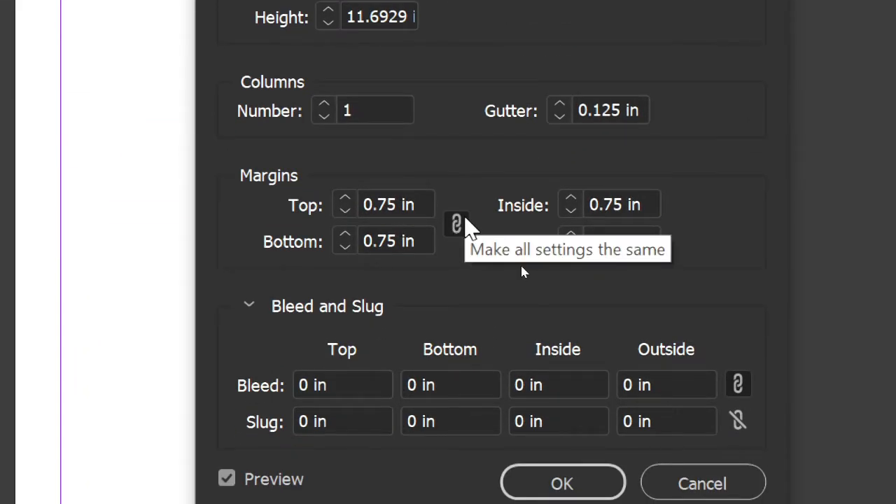
{"action": "left_click", "coordinate": [464, 221]}
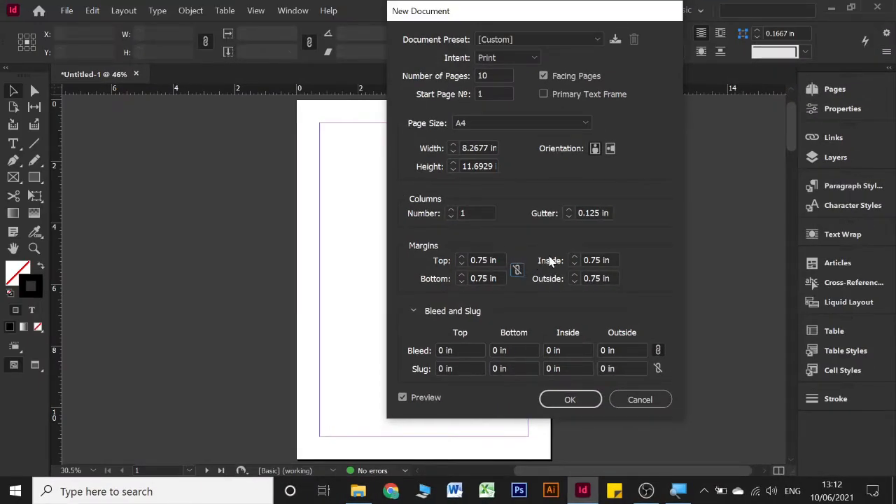
{"action": "left_click", "coordinate": [462, 257]}
{"action": "left_click", "coordinate": [461, 257]}
{"action": "left_click", "coordinate": [461, 257]}
{"action": "left_click_drag", "start_coordinate": [514, 19], "coordinate": [87, 53]}
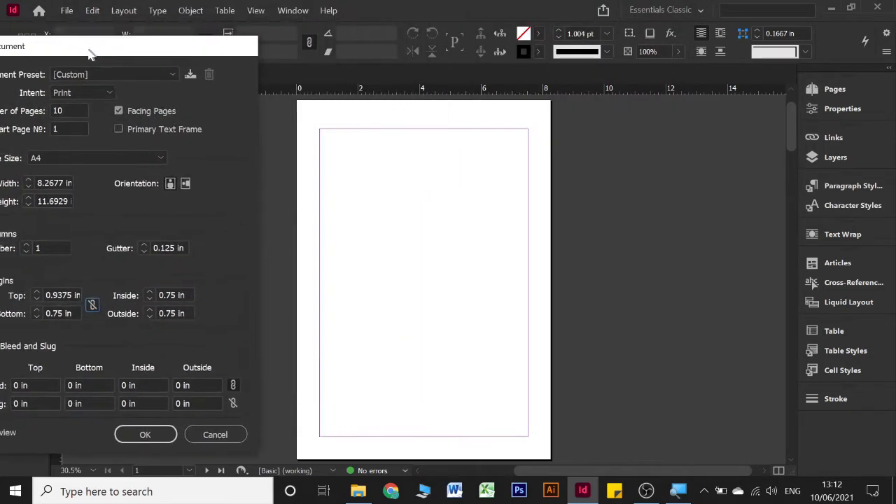
{"action": "left_click", "coordinate": [33, 292]}
{"action": "left_click", "coordinate": [32, 292]}
{"action": "left_click", "coordinate": [33, 292]}
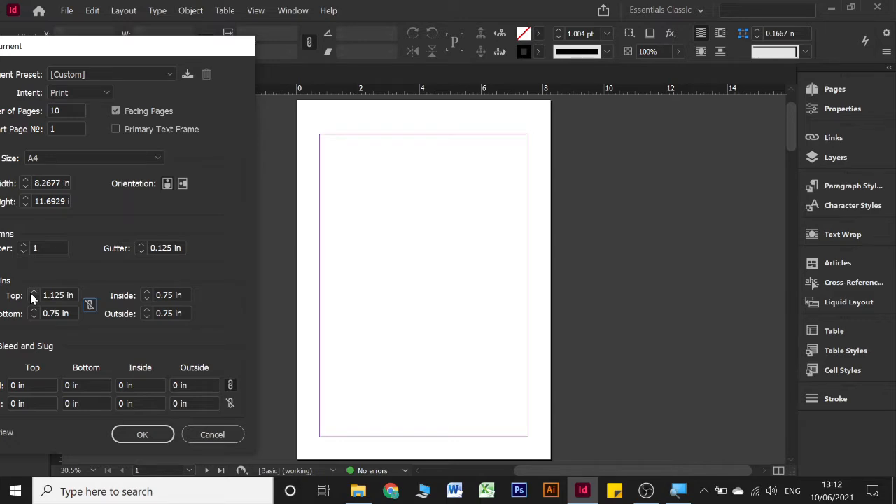
{"action": "left_click", "coordinate": [31, 300]}
{"action": "left_click", "coordinate": [31, 300]}
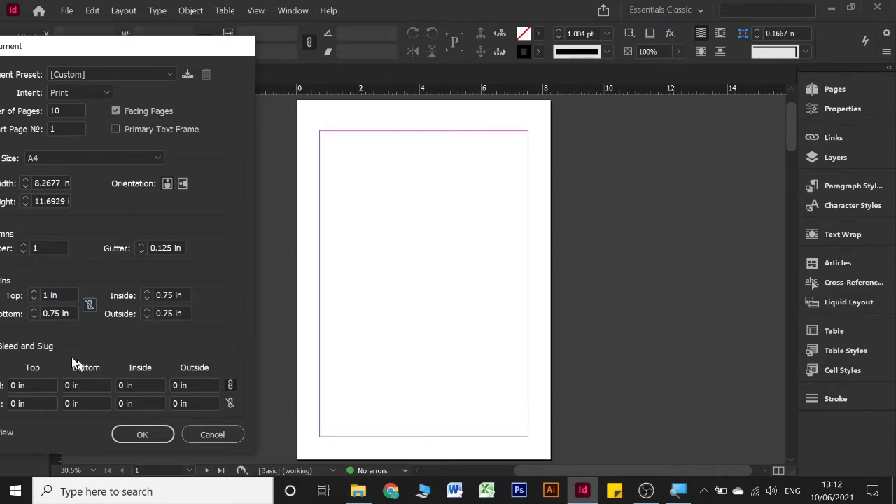
Set only the bottom page margin to 1 in.
{"action": "left_click", "coordinate": [32, 310]}
{"action": "left_click", "coordinate": [32, 311]}
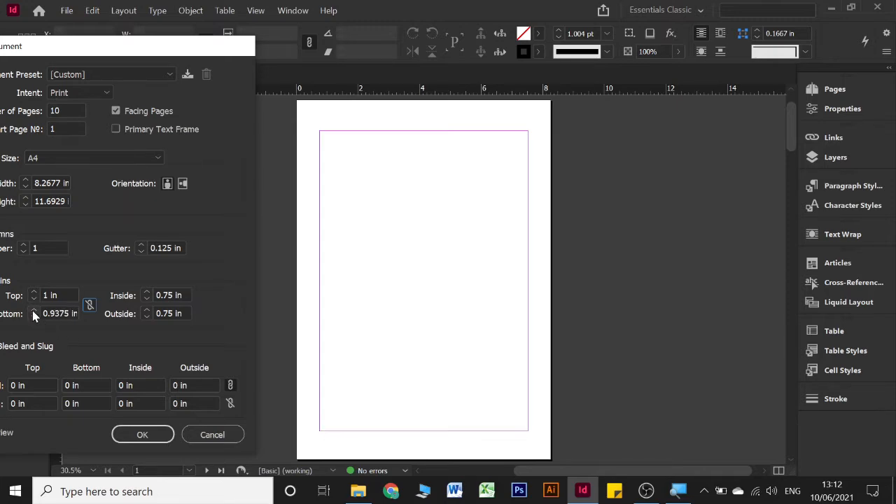
{"action": "left_click", "coordinate": [32, 311]}
{"action": "left_click", "coordinate": [32, 310]}
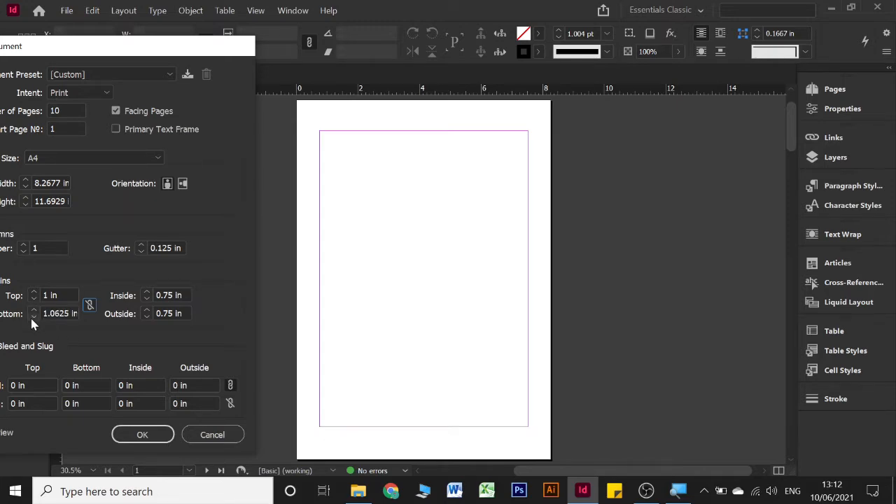
{"action": "left_click", "coordinate": [31, 315]}
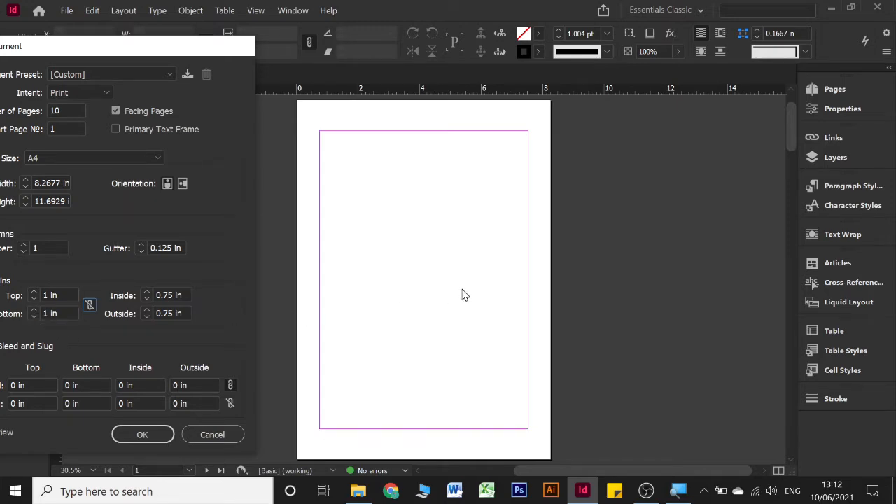
Set the inside and outside page margins to 0.25 in each.
{"action": "left_click", "coordinate": [148, 300]}
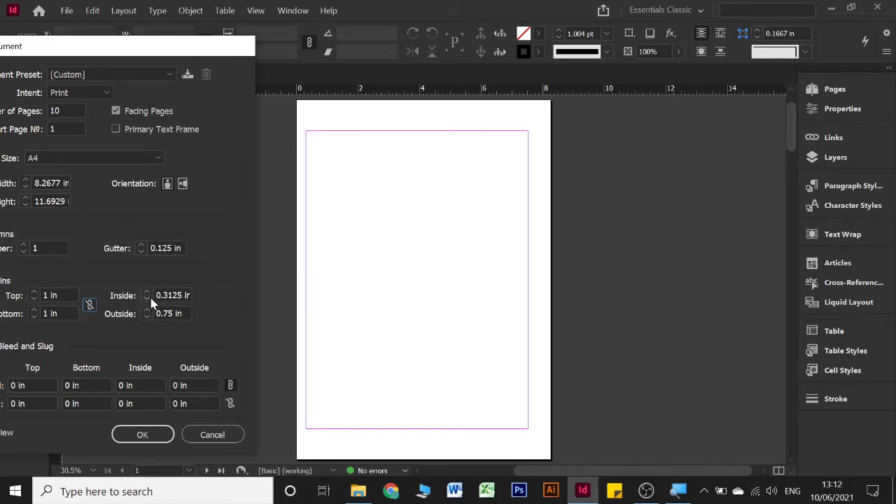
{"action": "left_click", "coordinate": [148, 300]}
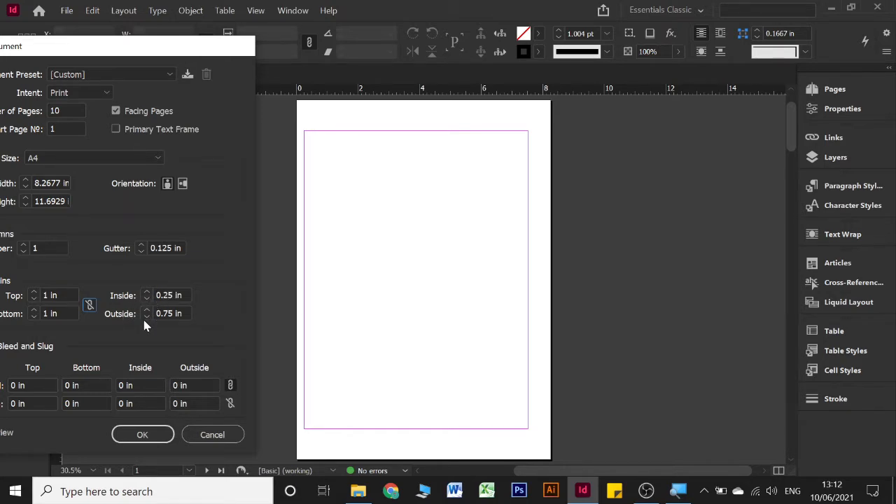
{"action": "left_click", "coordinate": [146, 310]}
{"action": "left_click", "coordinate": [147, 311]}
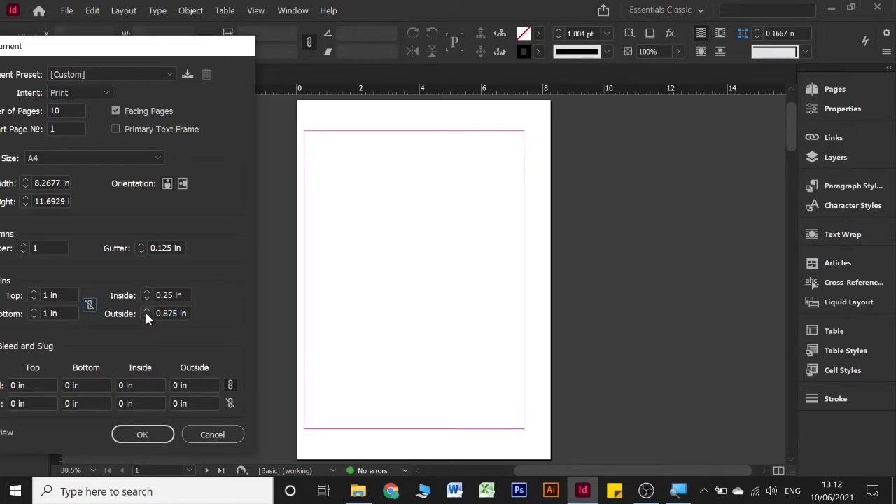
{"action": "left_click", "coordinate": [146, 311]}
{"action": "left_click", "coordinate": [147, 311]}
{"action": "left_click", "coordinate": [147, 311]}
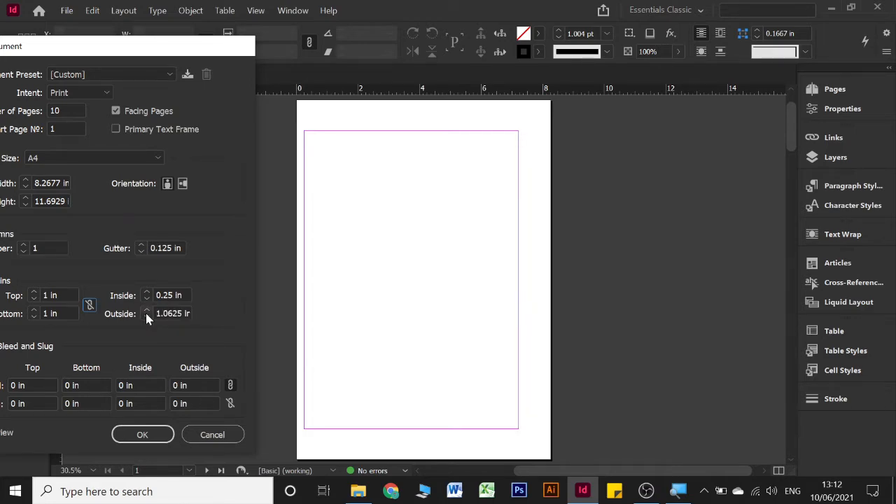
{"action": "left_click", "coordinate": [146, 316]}
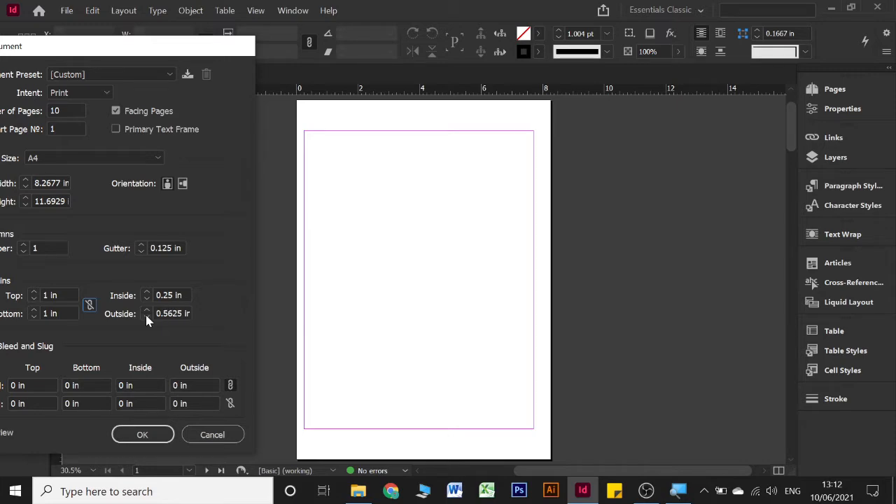
{"action": "left_click", "coordinate": [147, 316]}
{"action": "left_click", "coordinate": [146, 316]}
{"action": "left_click", "coordinate": [146, 316]}
{"action": "left_click", "coordinate": [147, 316]}
{"action": "left_click", "coordinate": [147, 316]}
{"action": "left_click", "coordinate": [147, 316]}
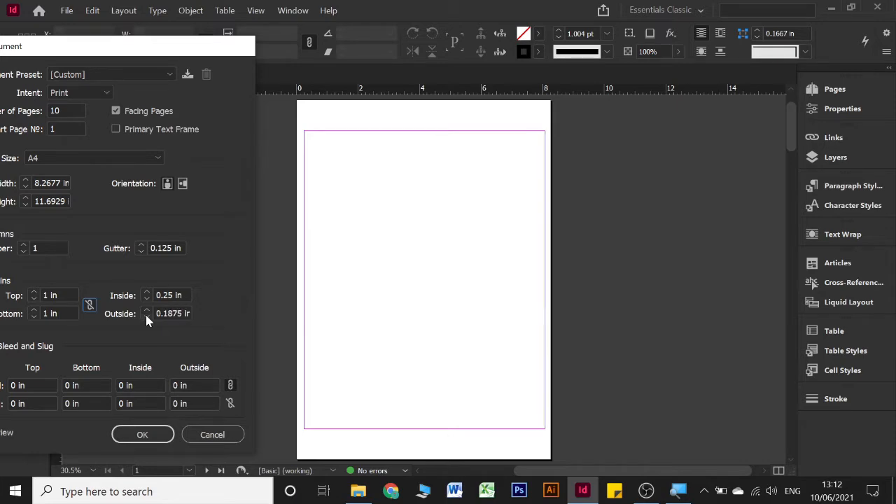
{"action": "left_click", "coordinate": [146, 311]}
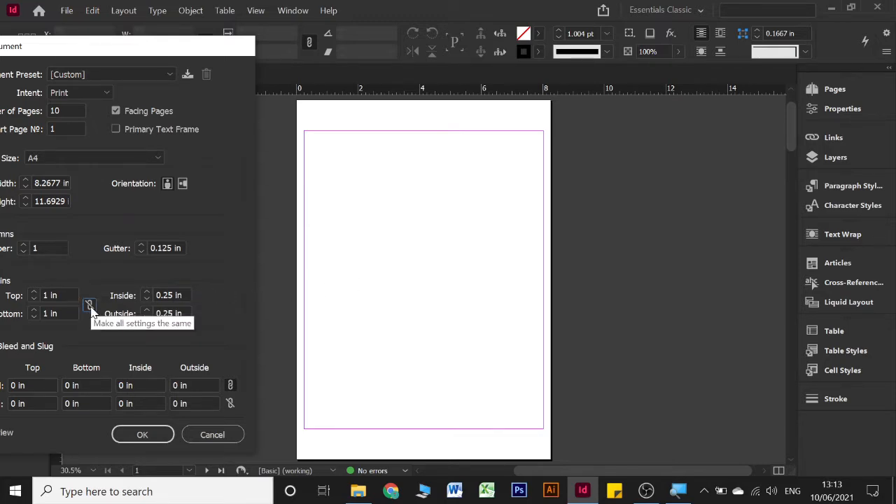
Set the top margin to 0.5 in and link the margin settings so all four sides match.
{"action": "left_click_drag", "start_coordinate": [69, 295], "coordinate": [12, 296]}
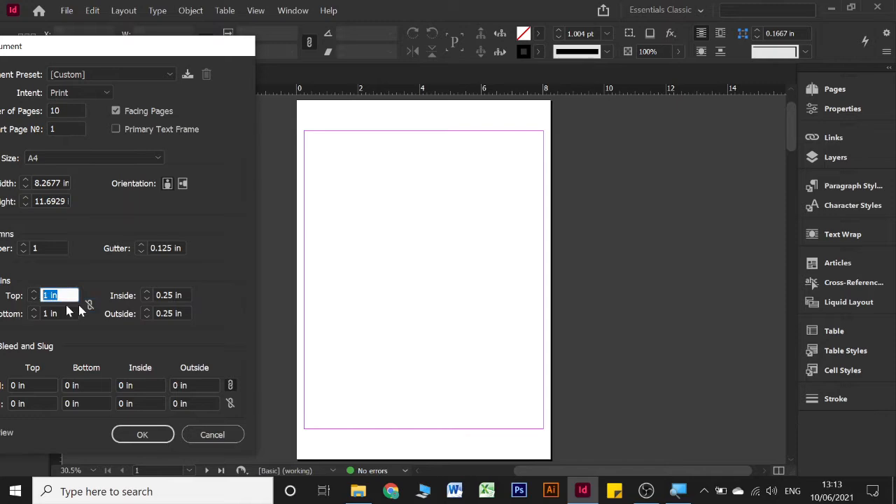
{"action": "type", "text": "05"}
{"action": "key", "text": "BackSpace"}
{"action": "type", "text": ".5"}
{"action": "left_click", "coordinate": [89, 307]}
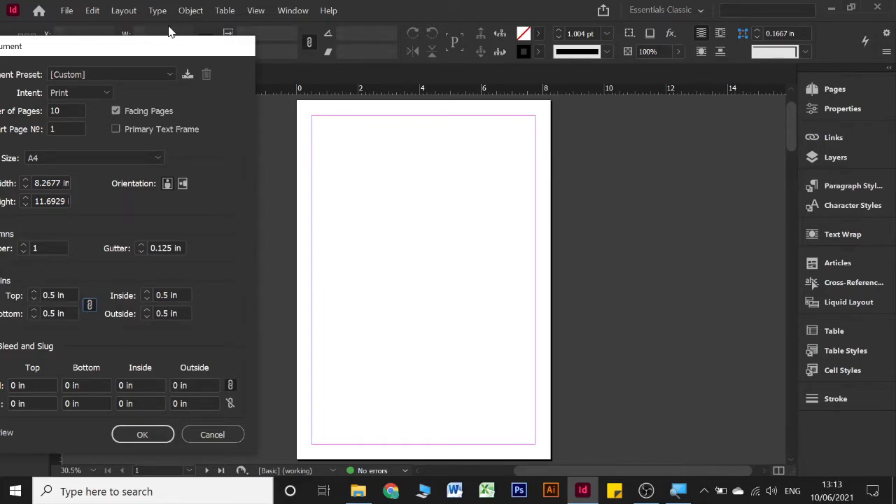
{"action": "left_click_drag", "start_coordinate": [138, 48], "coordinate": [324, 44]}
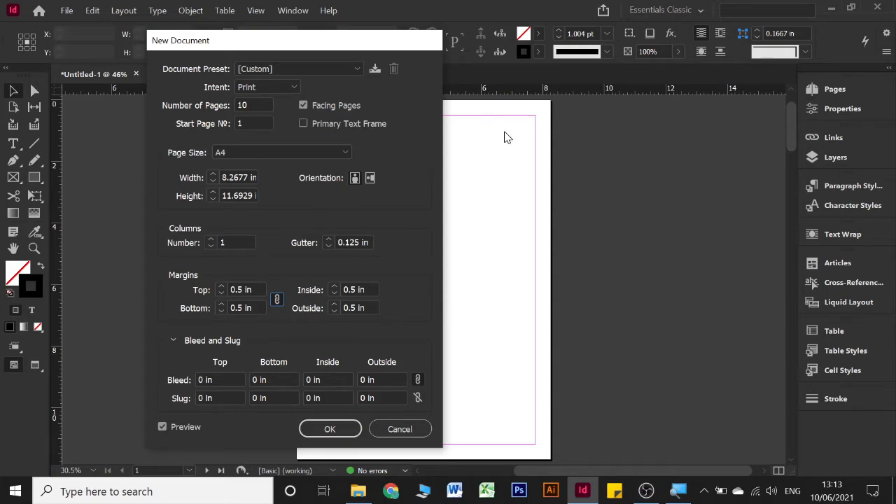
Preview a 0.25 in bleed on all four sides of the page.
{"action": "left_click_drag", "start_coordinate": [368, 40], "coordinate": [342, 12]}
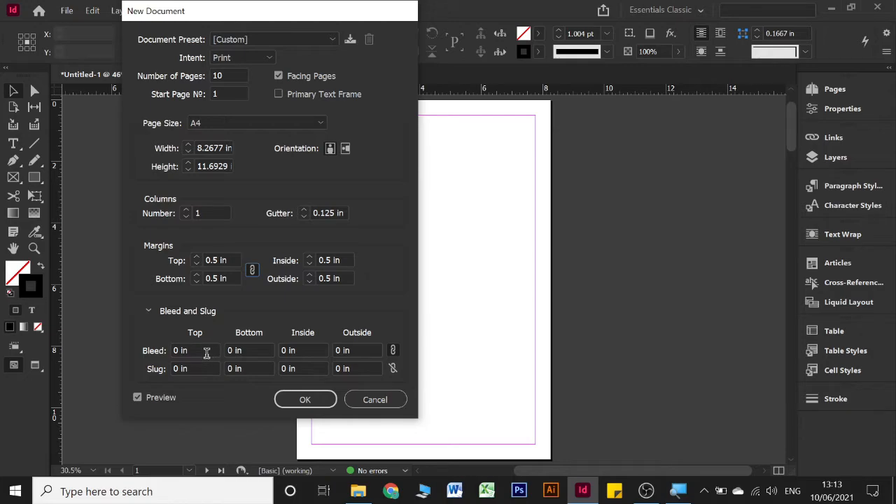
{"action": "left_click_drag", "start_coordinate": [207, 352], "coordinate": [166, 353]}
{"action": "type", "text": "0.25"}
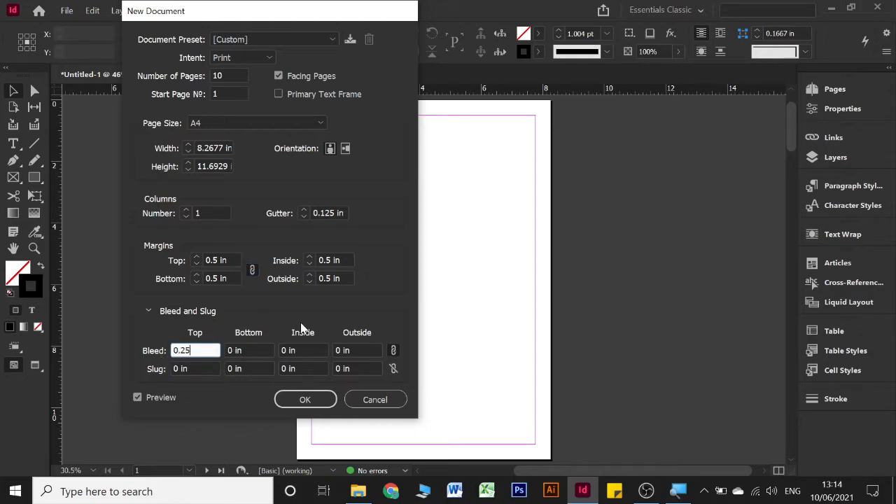
{"action": "left_click", "coordinate": [393, 350]}
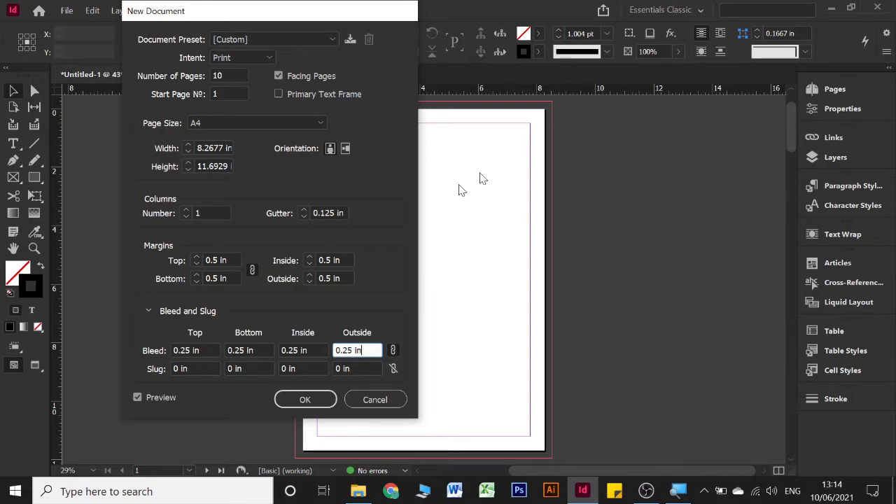
Reset the bleed to 0 in on all sides and create the document.
{"action": "left_click", "coordinate": [204, 350]}
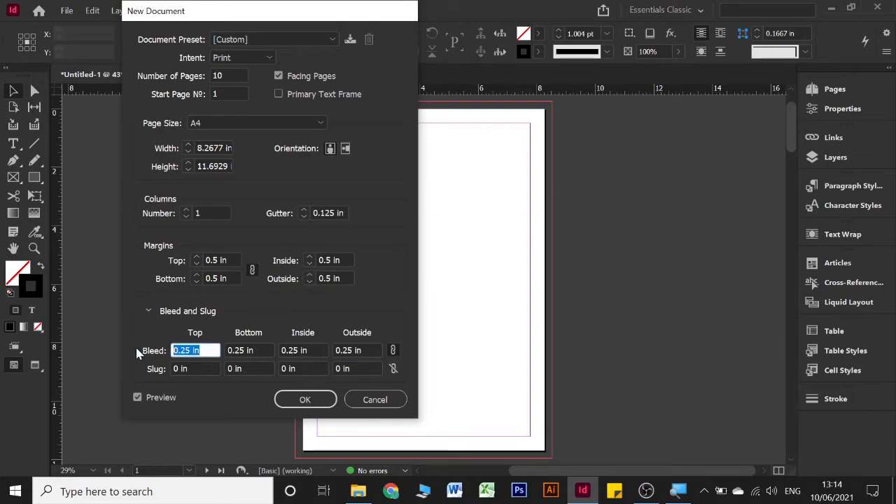
{"action": "type", "text": "0"}
{"action": "left_click", "coordinate": [375, 351]}
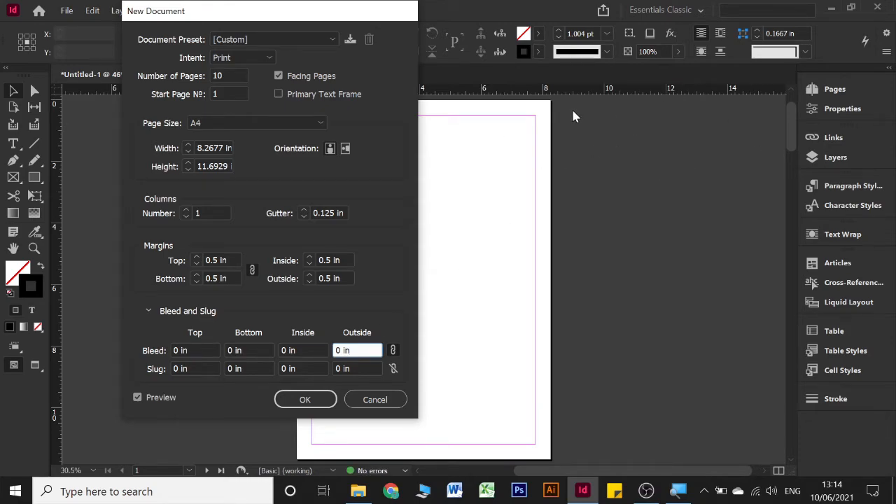
{"action": "mouse_move", "coordinate": [290, 21]}
{"action": "left_mouse_down"}
{"action": "mouse_move", "coordinate": [296, 8]}
{"action": "mouse_move", "coordinate": [295, 21]}
{"action": "left_mouse_up"}
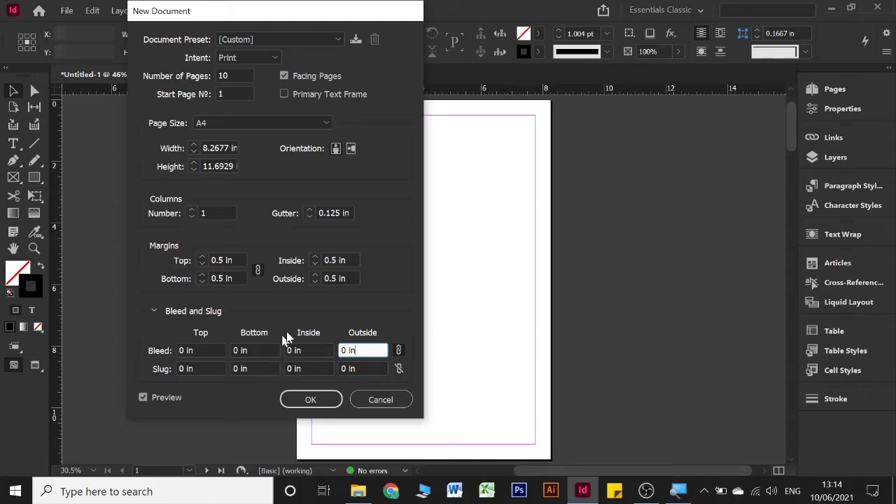
{"action": "left_click", "coordinate": [313, 400]}
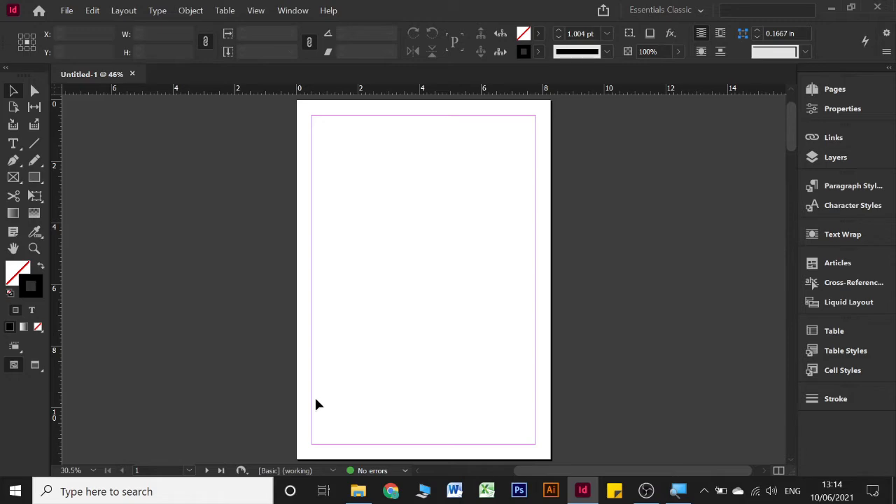
Examine the single first page and the facing-page spread that follows it.
{"action": "scroll", "coordinate": [424, 332], "scroll_direction": "down", "scroll_amount": 8}
{"action": "scroll", "coordinate": [425, 329], "scroll_direction": "up", "scroll_amount": 3}
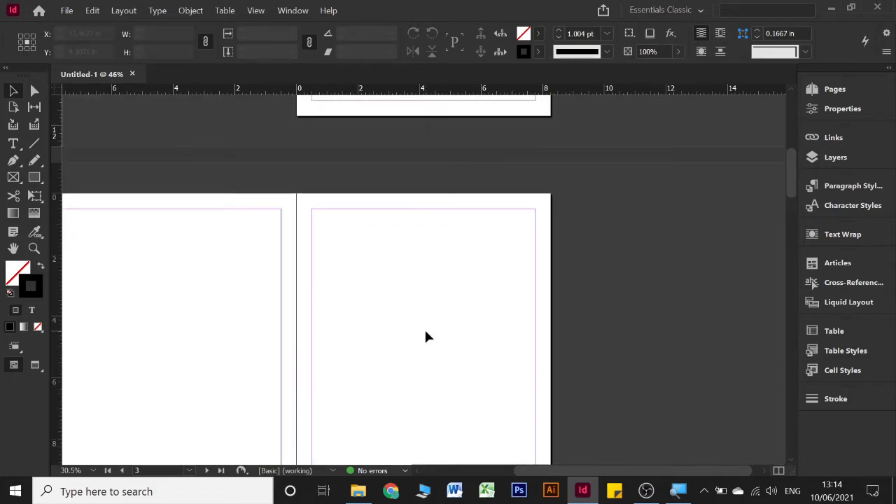
{"action": "scroll", "coordinate": [424, 328], "scroll_direction": "up", "scroll_amount": 6}
{"action": "scroll", "coordinate": [422, 327], "scroll_direction": "down", "scroll_amount": 7}
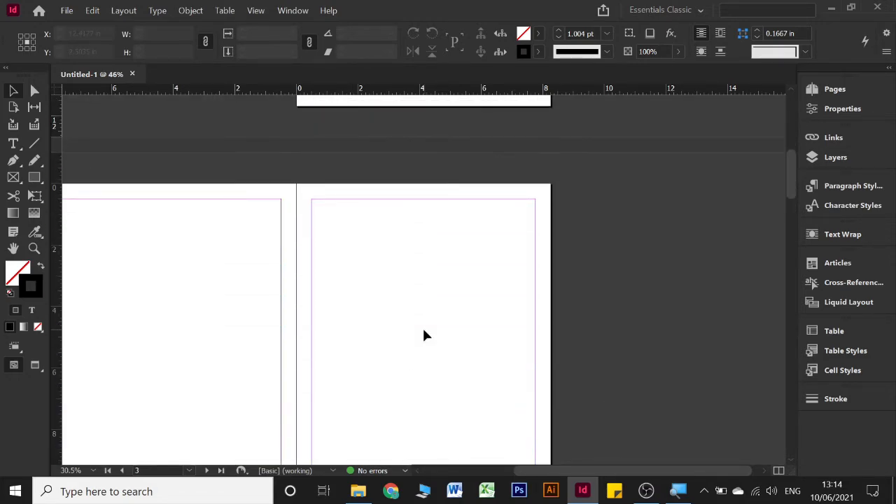
{"action": "scroll", "coordinate": [423, 326], "scroll_direction": "left", "scroll_amount": 5}
{"action": "scroll", "coordinate": [423, 326], "scroll_direction": "right", "scroll_amount": 6}
{"action": "scroll", "coordinate": [423, 326], "scroll_direction": "left", "scroll_amount": 4}
{"action": "scroll", "coordinate": [509, 310], "scroll_direction": "up", "scroll_amount": 3}
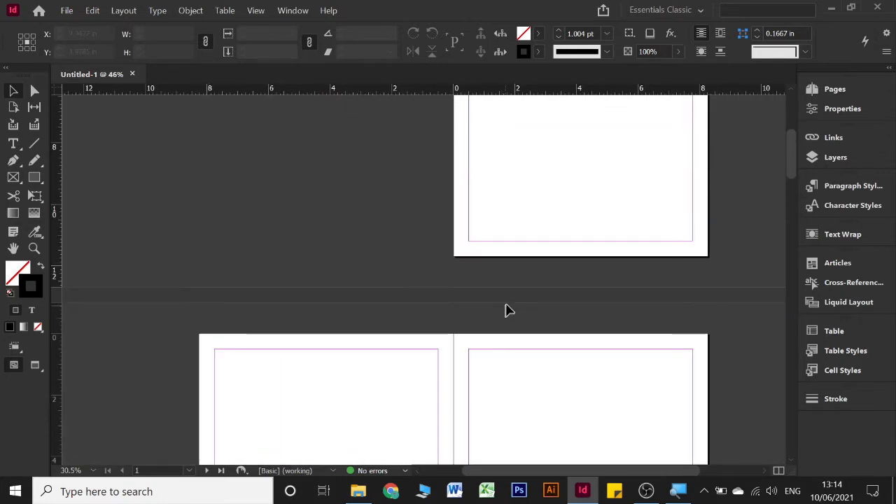
{"action": "scroll", "coordinate": [509, 310], "scroll_direction": "up", "scroll_amount": 3}
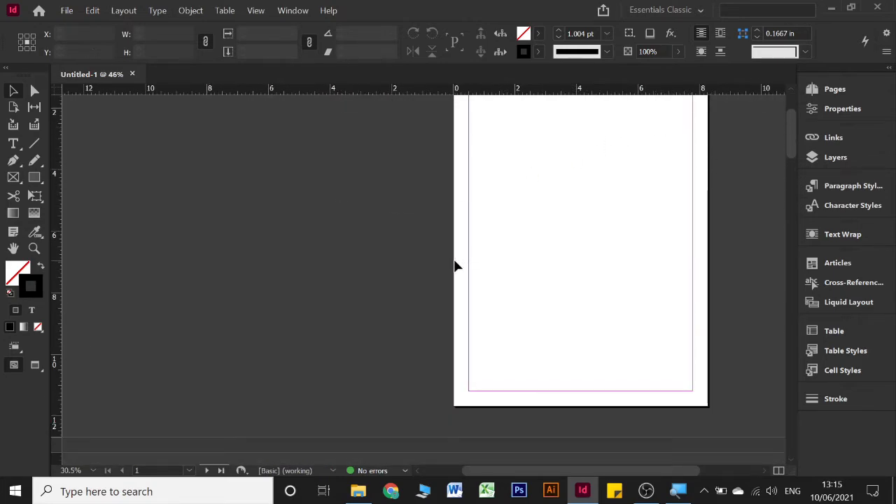
Look through the facing spreads down to the last page, and return to the first page.
{"action": "scroll", "coordinate": [575, 242], "scroll_direction": "down", "scroll_amount": 6}
{"action": "left_click_drag", "start_coordinate": [342, 201], "coordinate": [404, 255]}
{"action": "left_click_drag", "start_coordinate": [351, 222], "coordinate": [384, 266]}
{"action": "left_click_drag", "start_coordinate": [304, 195], "coordinate": [373, 276]}
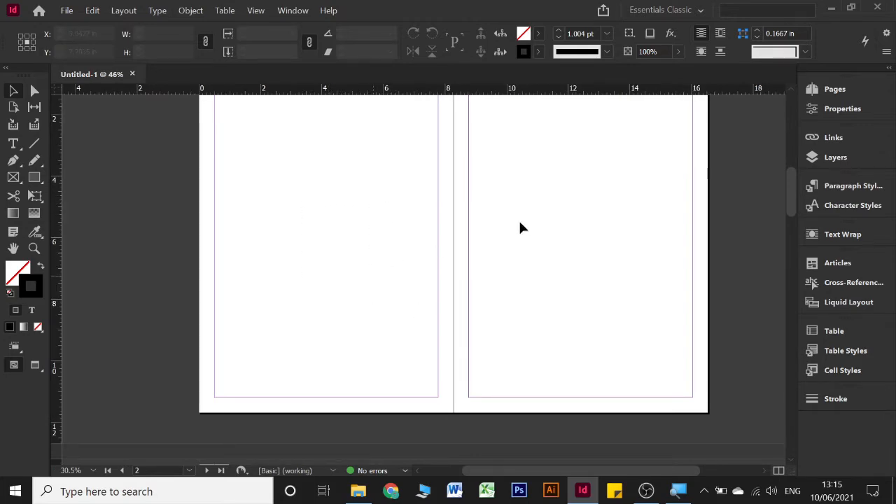
{"action": "left_click_drag", "start_coordinate": [530, 216], "coordinate": [574, 314]}
{"action": "scroll", "coordinate": [575, 308], "scroll_direction": "down", "scroll_amount": 10}
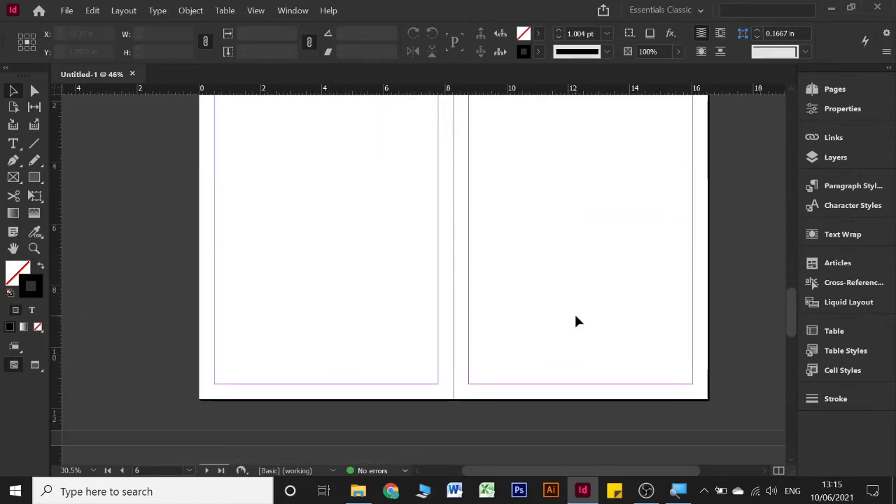
{"action": "scroll", "coordinate": [575, 321], "scroll_direction": "down", "scroll_amount": 10}
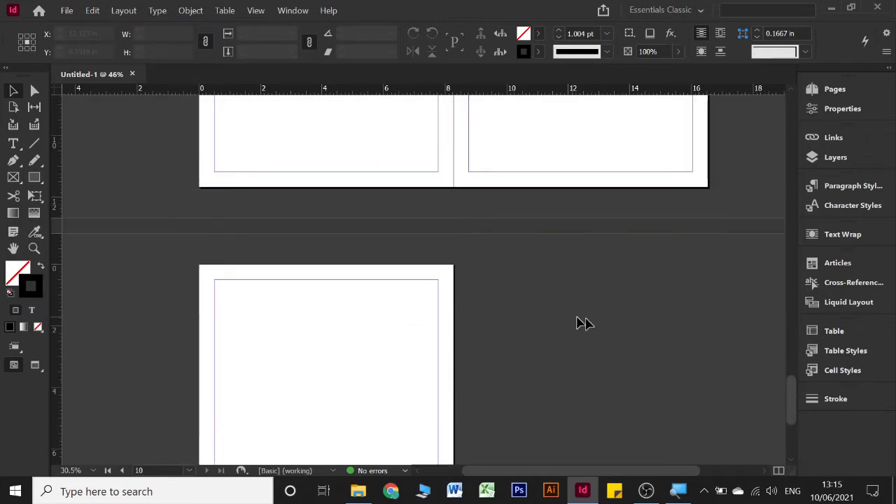
{"action": "left_click_drag", "start_coordinate": [790, 405], "coordinate": [794, 115]}
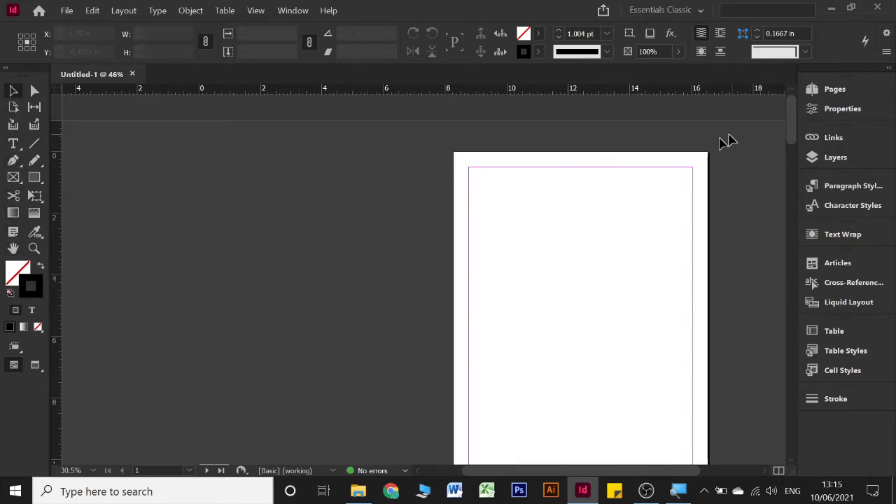
{"action": "scroll", "coordinate": [627, 189], "scroll_direction": "right", "scroll_amount": 3}
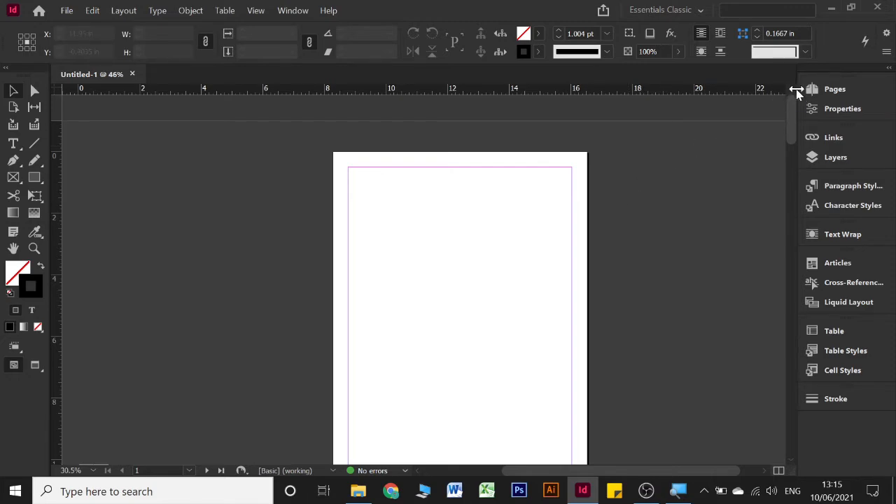
Display the document's page thumbnails and enlarge their display area to show the spreads through page 10.
{"action": "left_click", "coordinate": [836, 90]}
{"action": "scroll", "coordinate": [454, 252], "scroll_direction": "down", "scroll_amount": 3}
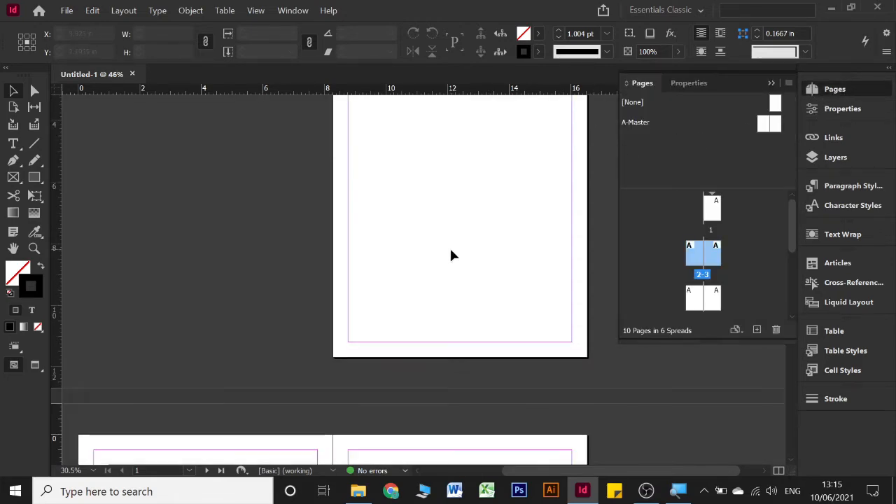
{"action": "scroll", "coordinate": [450, 255], "scroll_direction": "down", "scroll_amount": 3}
{"action": "scroll", "coordinate": [732, 222], "scroll_direction": "down", "scroll_amount": 1}
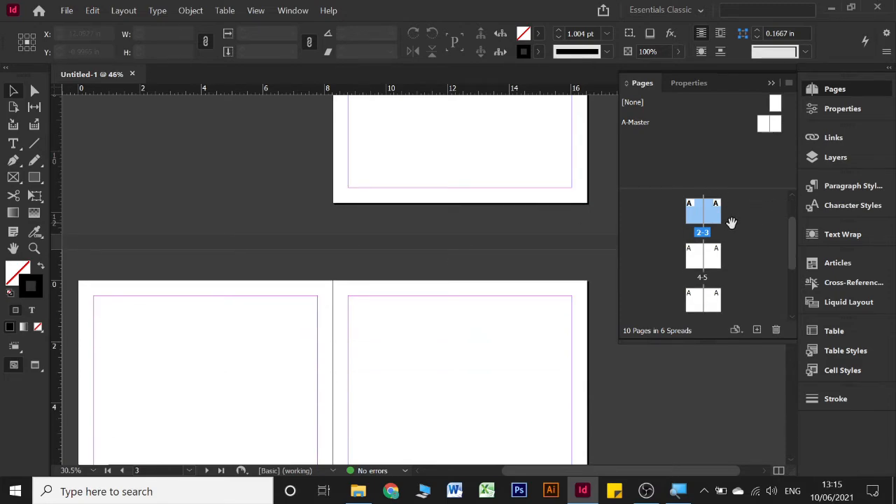
{"action": "scroll", "coordinate": [731, 231], "scroll_direction": "down", "scroll_amount": 2}
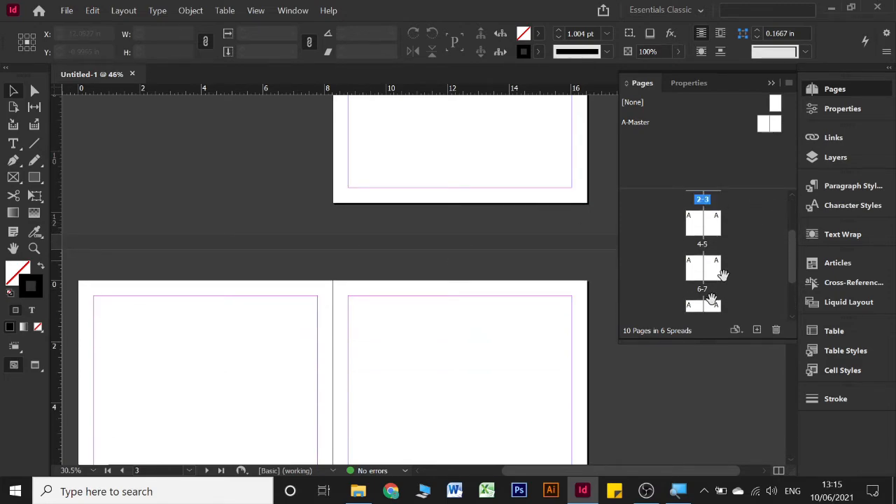
{"action": "left_click_drag", "start_coordinate": [734, 342], "coordinate": [733, 442]}
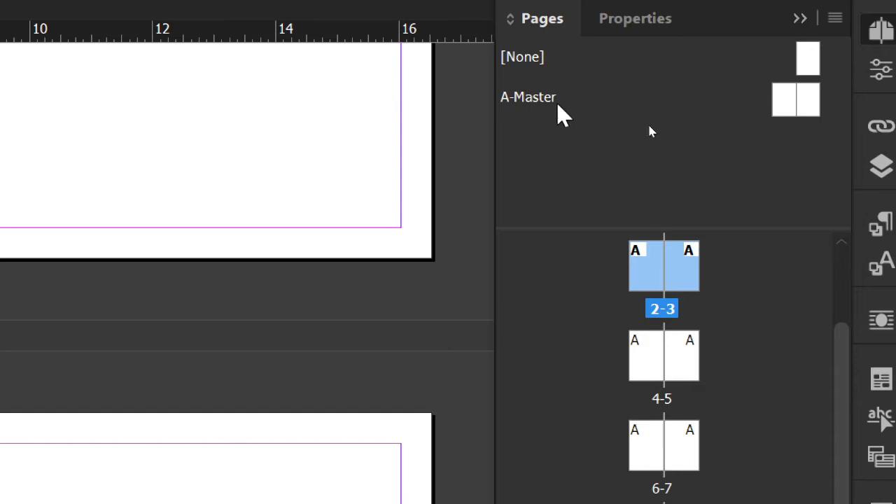
Select both pages of the A-Master spread.
{"action": "left_click", "coordinate": [786, 106]}
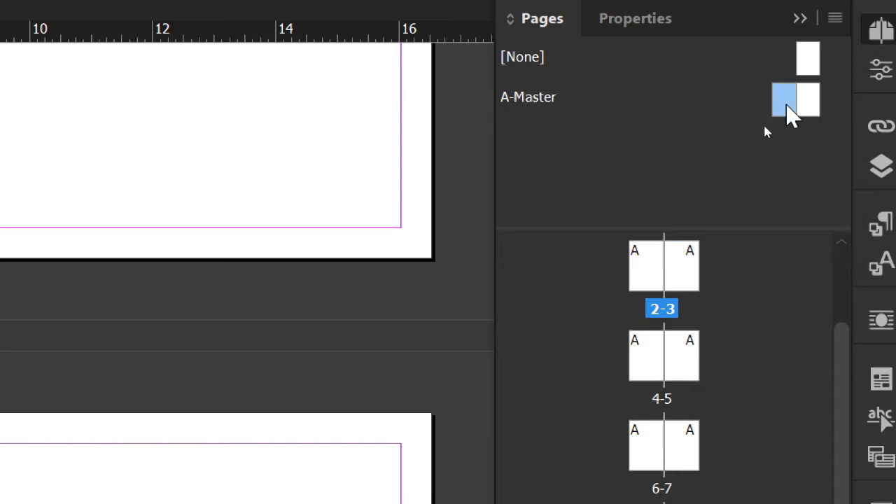
{"action": "left_click", "coordinate": [538, 99]}
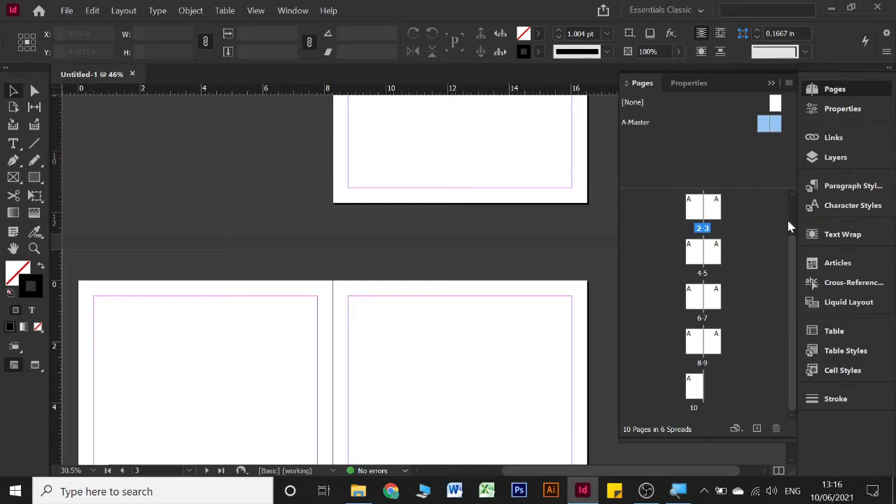
Open the A-Master spread and check the thumbnails of pages 2 to 7 that use this master.
{"action": "scroll", "coordinate": [795, 242], "scroll_direction": "up", "scroll_amount": 1}
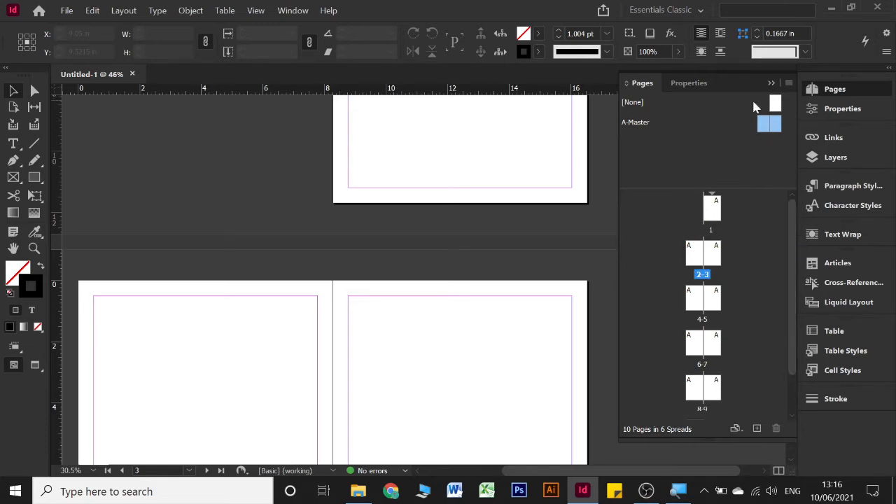
{"action": "double_click", "coordinate": [768, 124]}
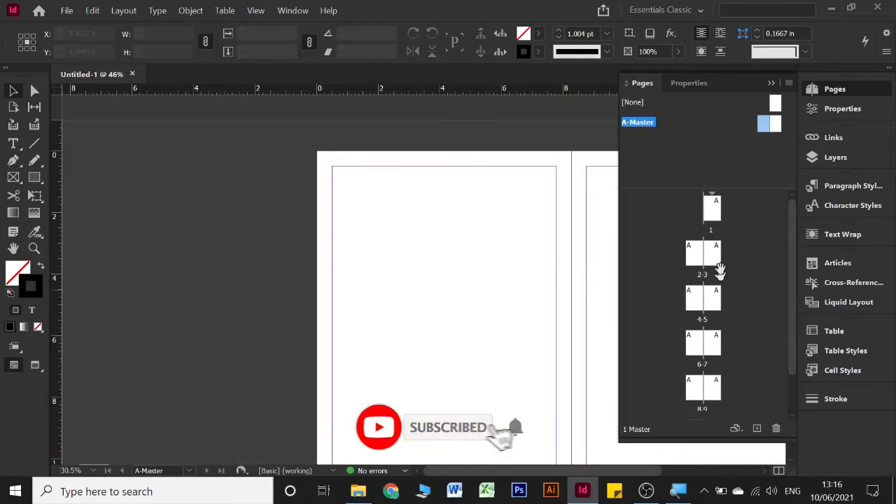
{"action": "left_click", "coordinate": [699, 255]}
{"action": "left_click", "coordinate": [701, 295]}
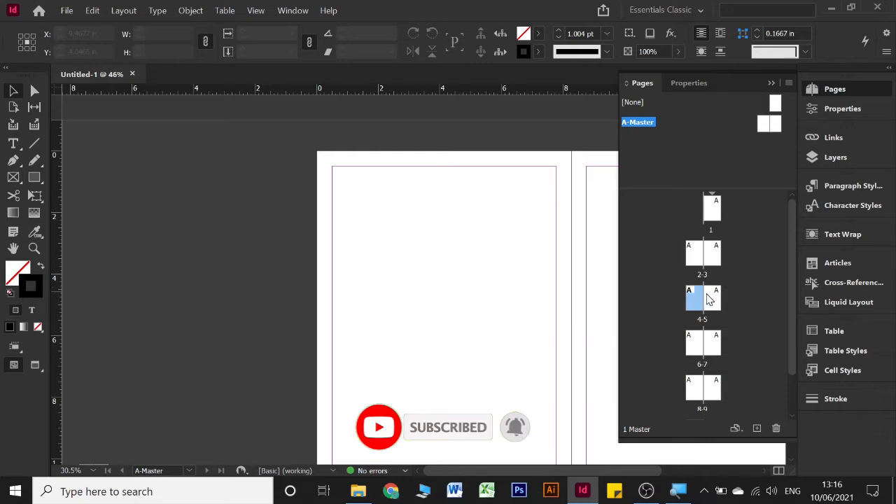
{"action": "left_click", "coordinate": [707, 297]}
{"action": "left_click", "coordinate": [699, 342]}
{"action": "left_click", "coordinate": [713, 343]}
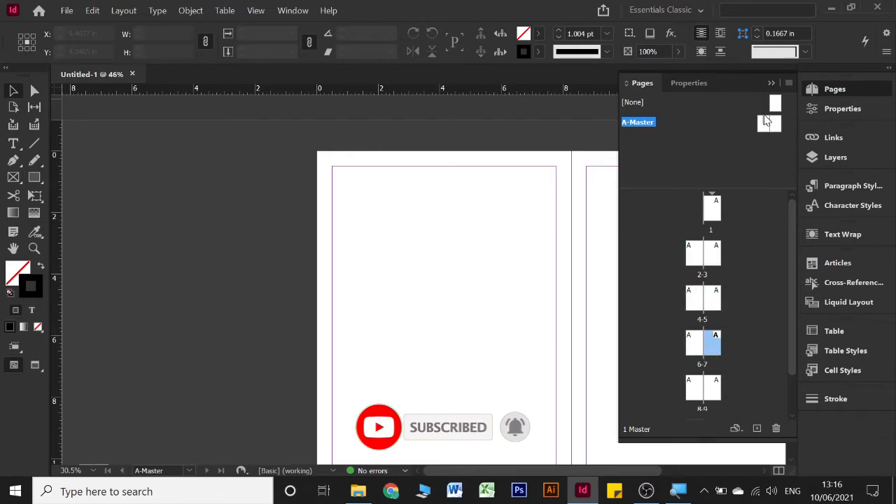
{"action": "left_click", "coordinate": [697, 257]}
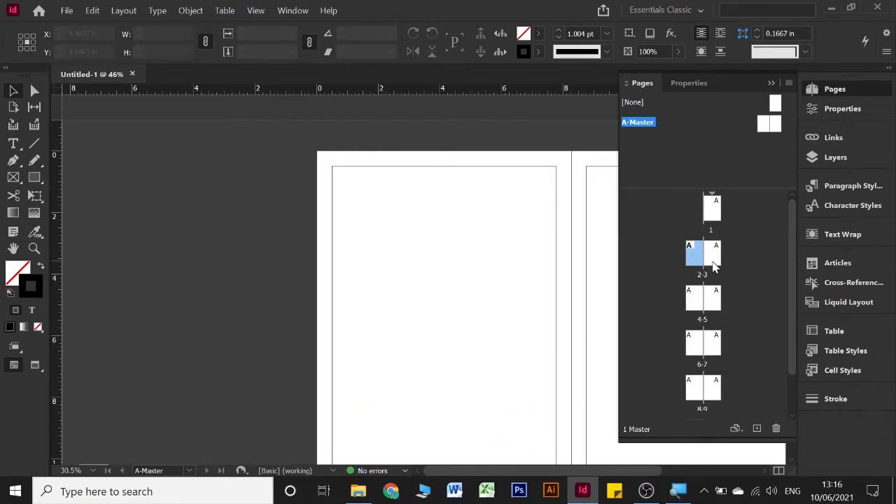
{"action": "left_click", "coordinate": [713, 258]}
{"action": "left_click", "coordinate": [701, 299]}
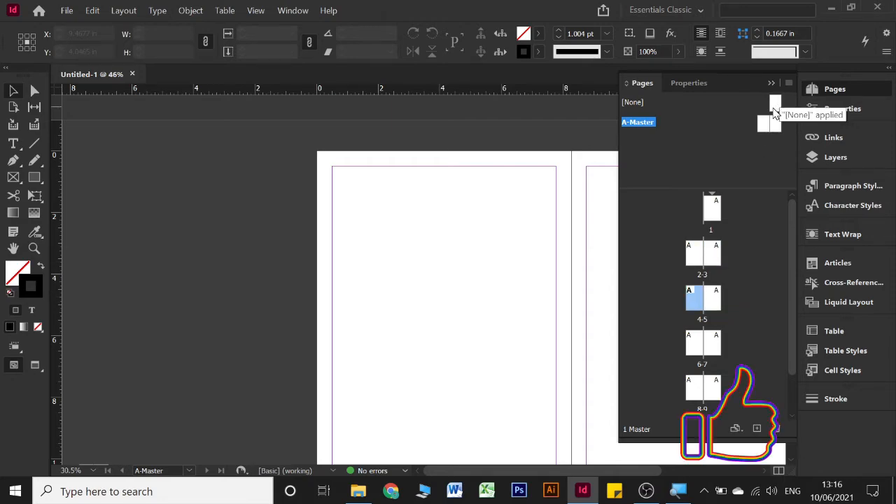
Draw a rectangle about 5.15 by 4.08 in on the upper part of the left A-Master page.
{"action": "double_click", "coordinate": [764, 125]}
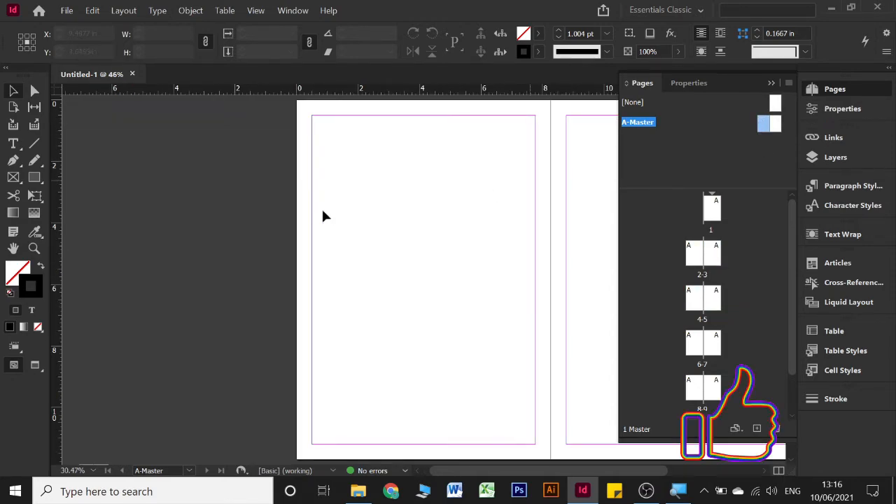
{"action": "left_click", "coordinate": [39, 182]}
{"action": "left_click_drag", "start_coordinate": [351, 154], "coordinate": [511, 279]}
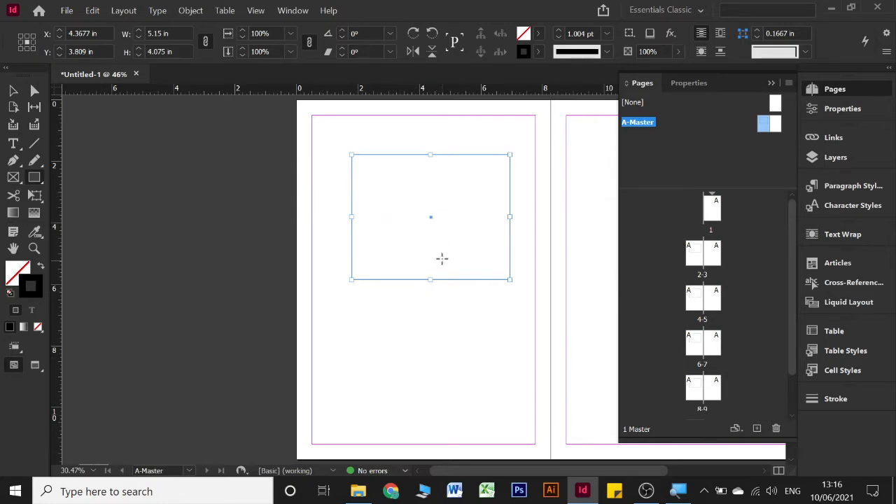
Look through the document spreads from page 2 onward for the rectangle placed on the master.
{"action": "left_click", "coordinate": [695, 259]}
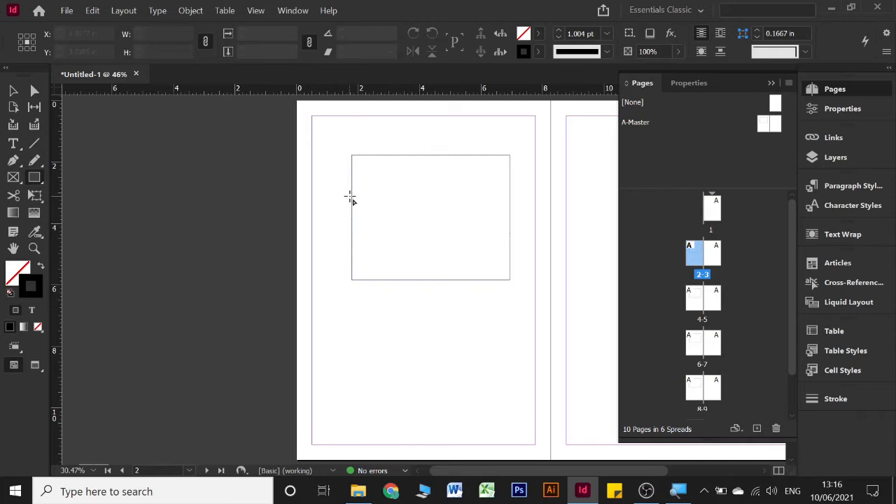
{"action": "scroll", "coordinate": [350, 198], "scroll_direction": "down", "scroll_amount": 3}
{"action": "scroll", "coordinate": [558, 361], "scroll_direction": "down", "scroll_amount": 4}
{"action": "scroll", "coordinate": [476, 334], "scroll_direction": "down", "scroll_amount": 10}
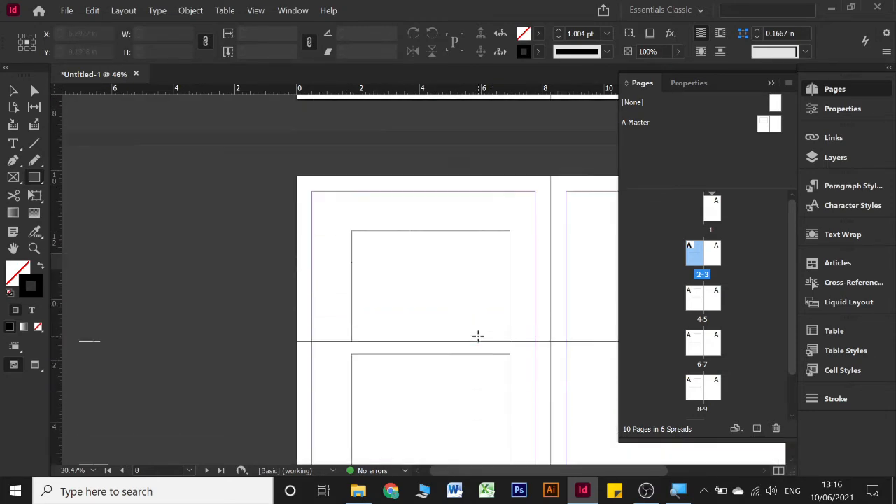
{"action": "scroll", "coordinate": [479, 337], "scroll_direction": "up", "scroll_amount": 10}
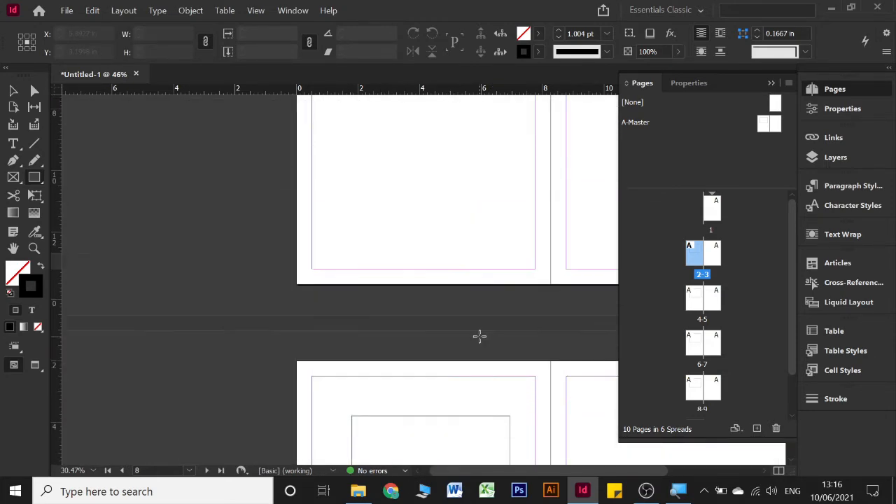
Draw a freehand curve about 4.91 by 5.60 in on the right A-Master page with the Pencil tool.
{"action": "double_click", "coordinate": [776, 124]}
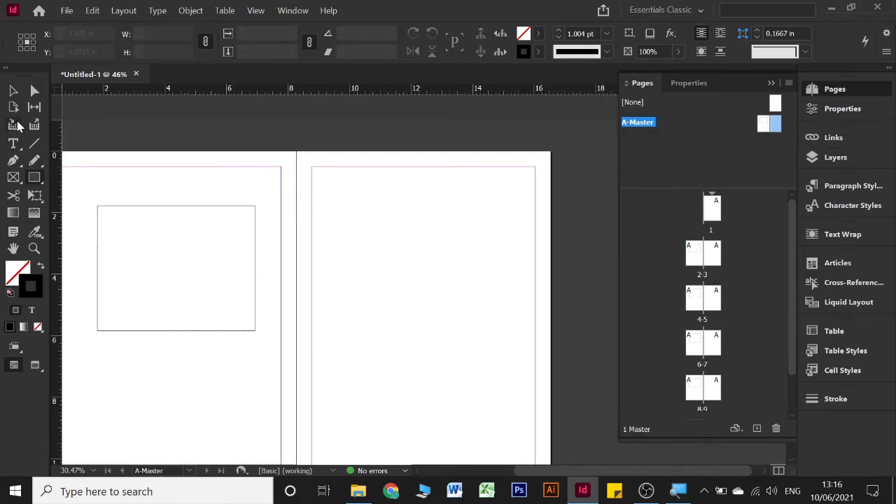
{"action": "left_click", "coordinate": [35, 161]}
{"action": "mouse_move", "coordinate": [329, 231]}
{"action": "left_mouse_down"}
{"action": "mouse_move", "coordinate": [418, 181]}
{"action": "mouse_move", "coordinate": [396, 353]}
{"action": "mouse_move", "coordinate": [479, 283]}
{"action": "left_mouse_up"}
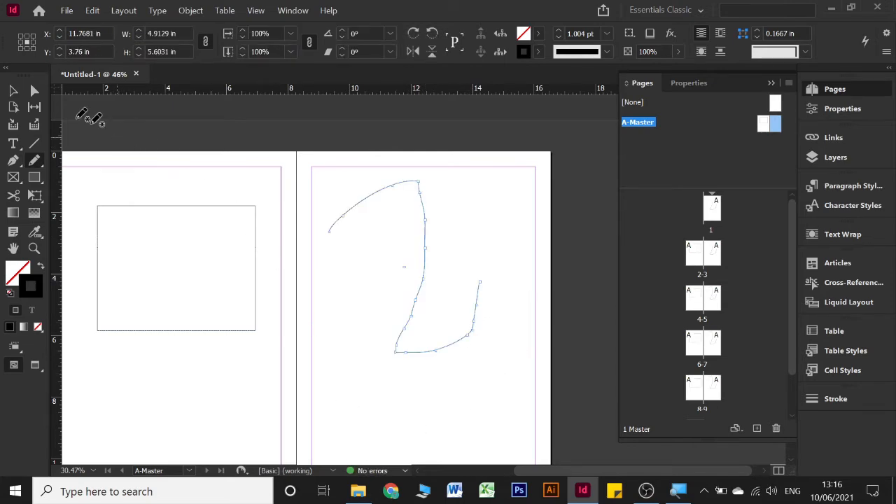
{"action": "left_click", "coordinate": [13, 91]}
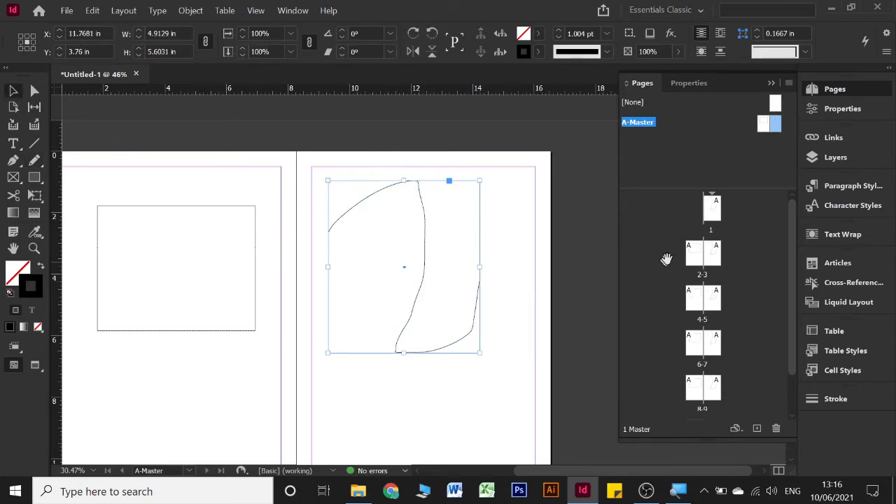
View the first document pages and the 2-3 spread to check the master's rectangle and curve on them.
{"action": "double_click", "coordinate": [712, 214]}
{"action": "scroll", "coordinate": [475, 280], "scroll_direction": "down", "scroll_amount": 5}
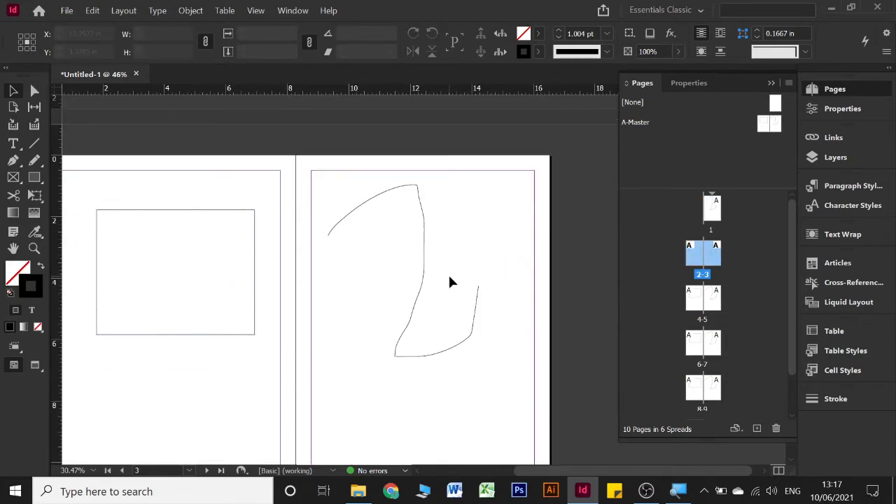
{"action": "scroll", "coordinate": [450, 277], "scroll_direction": "down", "scroll_amount": 1}
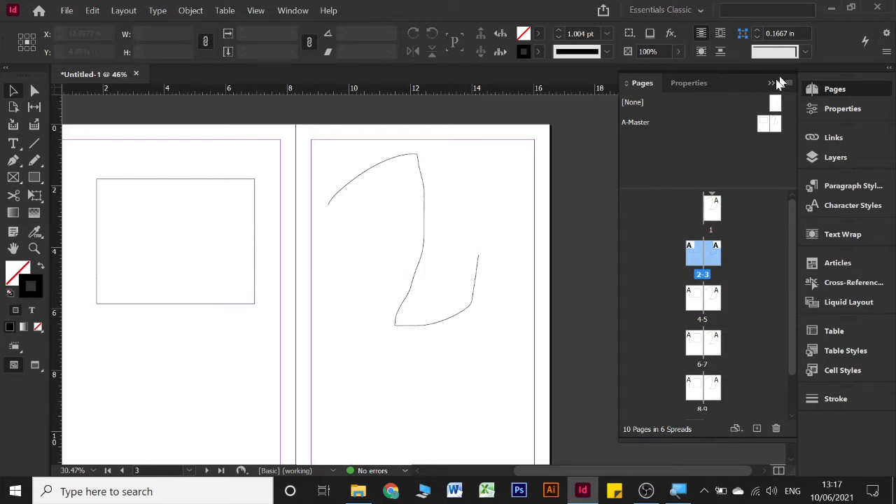
Return to the left A-Master page and examine the commands available for master pages without applying any.
{"action": "double_click", "coordinate": [766, 126]}
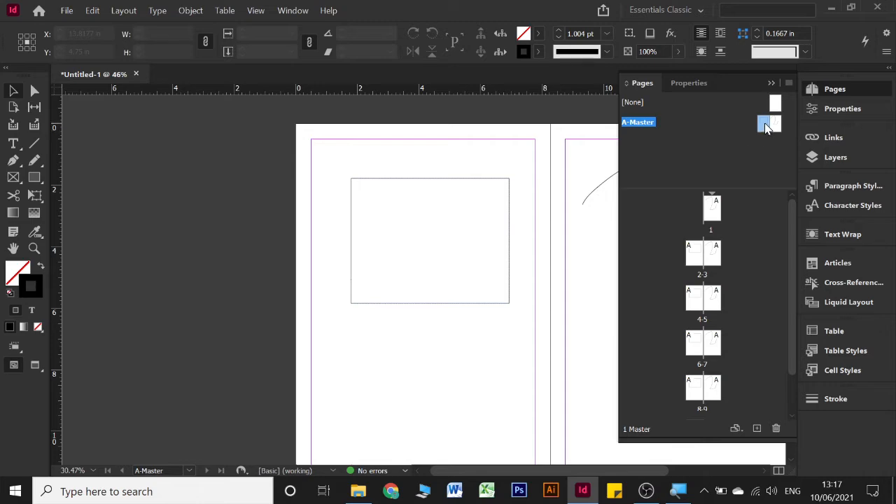
{"action": "double_click", "coordinate": [766, 125]}
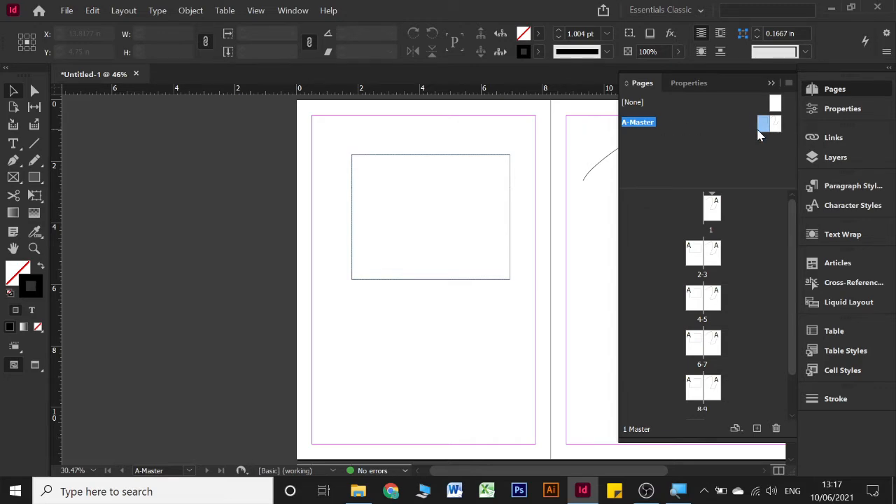
{"action": "right_click", "coordinate": [762, 135]}
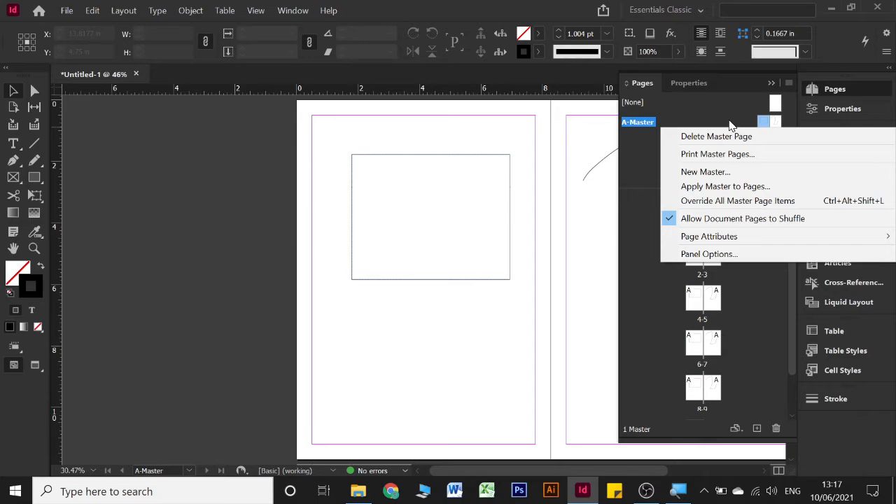
{"action": "left_click", "coordinate": [730, 125]}
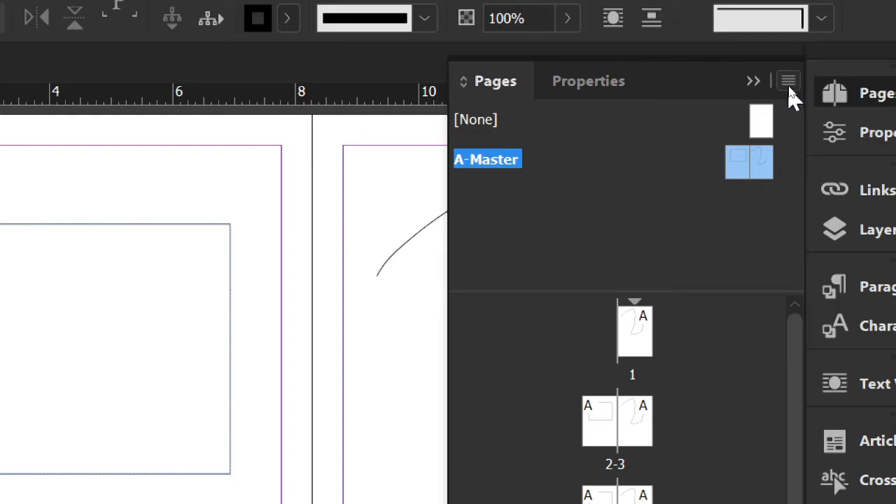
{"action": "left_click", "coordinate": [785, 81]}
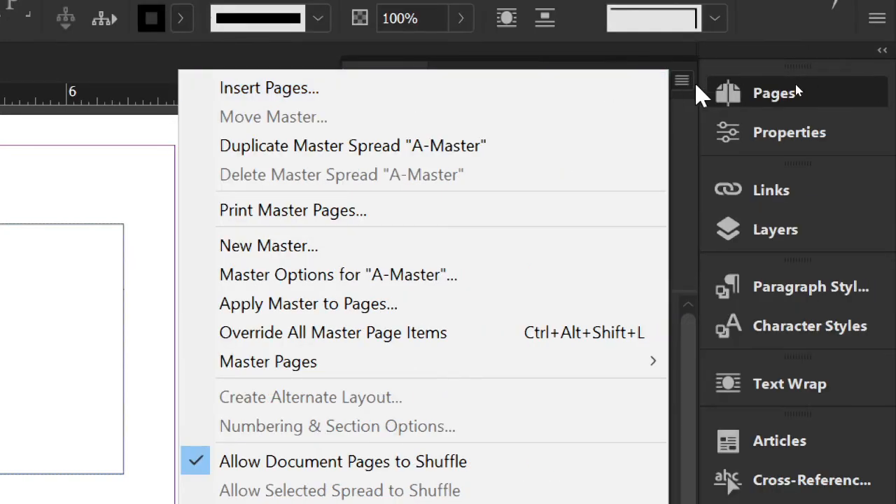
{"action": "left_click", "coordinate": [789, 81]}
{"action": "left_click", "coordinate": [633, 166]}
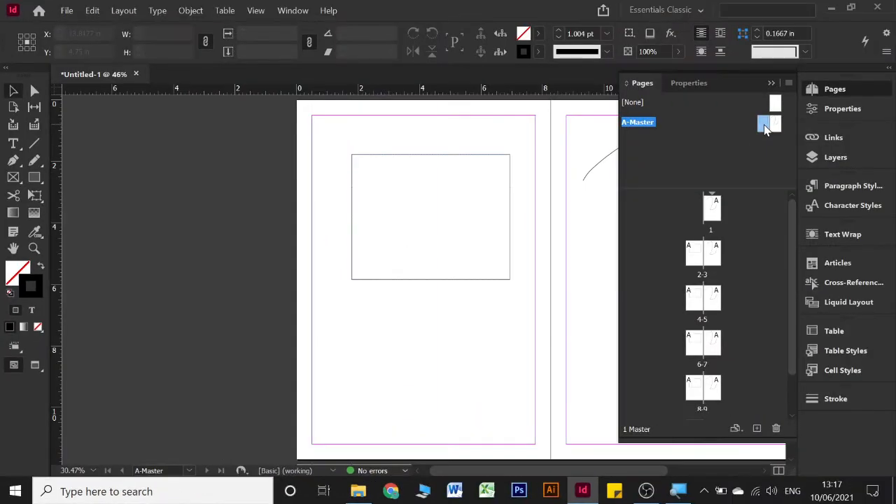
Add a second, blank master spread and switch between it and A-Master to compare them.
{"action": "left_click", "coordinate": [757, 429]}
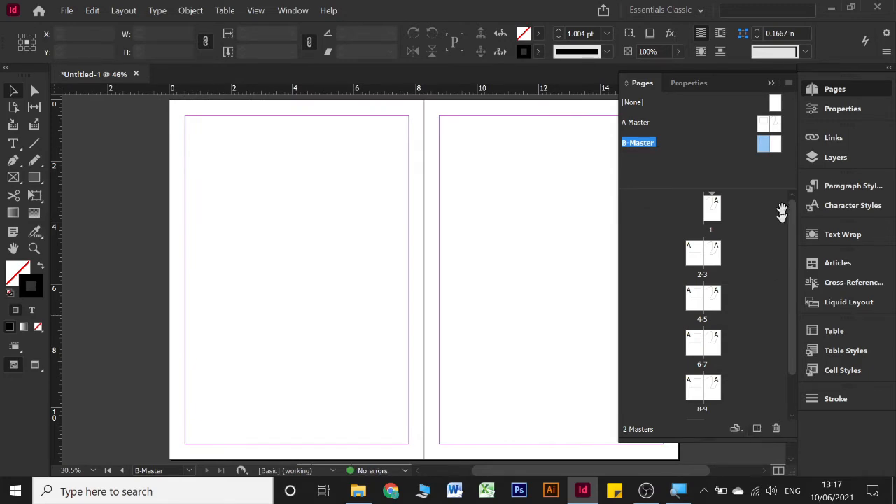
{"action": "double_click", "coordinate": [767, 123]}
{"action": "double_click", "coordinate": [767, 144]}
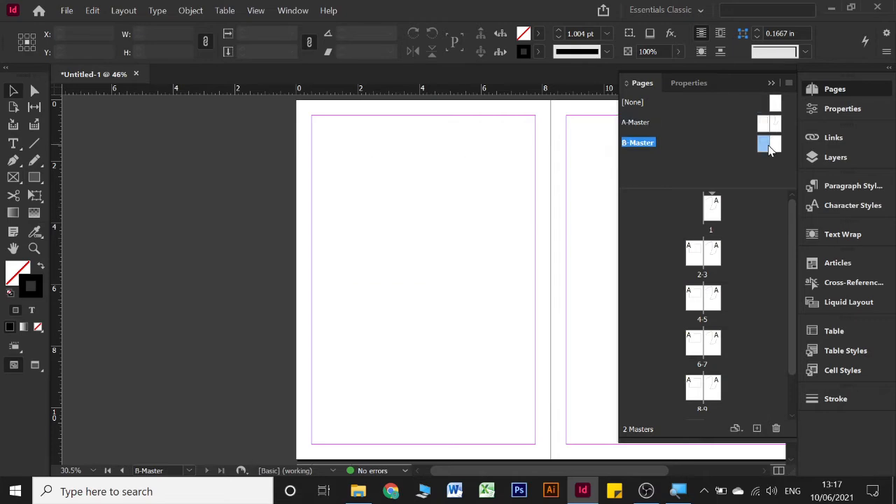
Delete the rectangle and the freehand curve from the A-Master spread.
{"action": "double_click", "coordinate": [766, 124]}
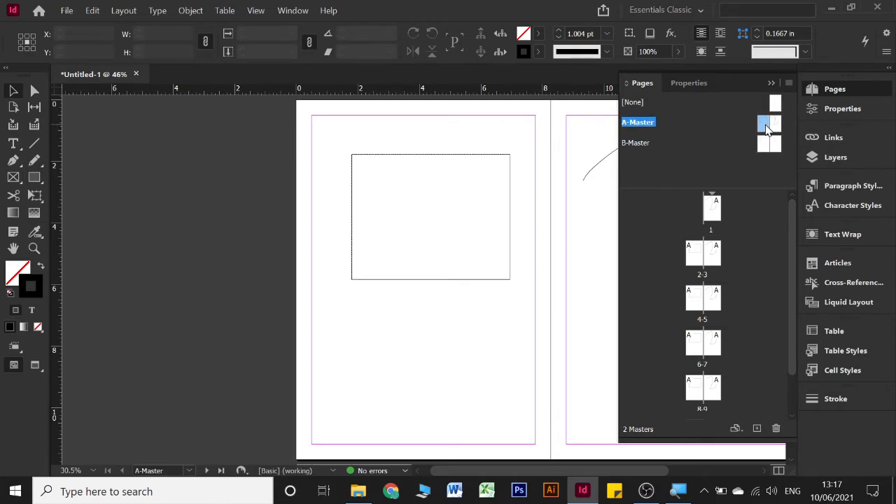
{"action": "scroll", "coordinate": [494, 165], "scroll_direction": "right", "scroll_amount": 2}
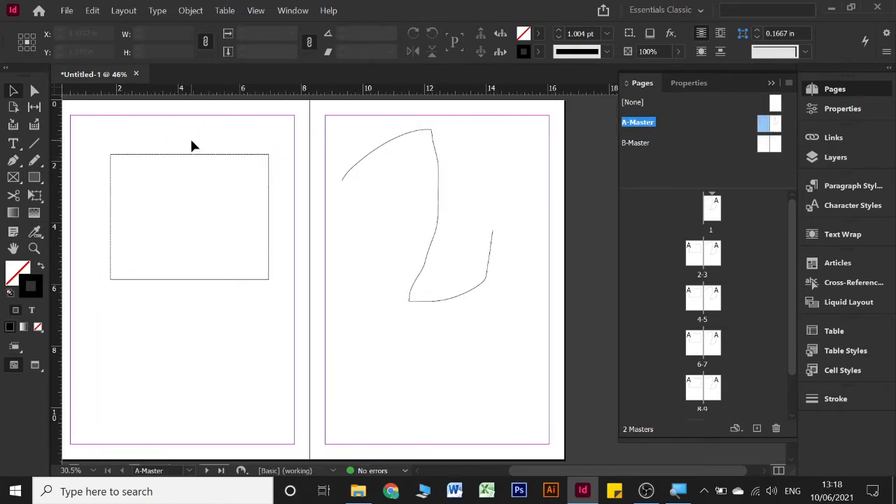
{"action": "left_click_drag", "start_coordinate": [190, 140], "coordinate": [455, 305]}
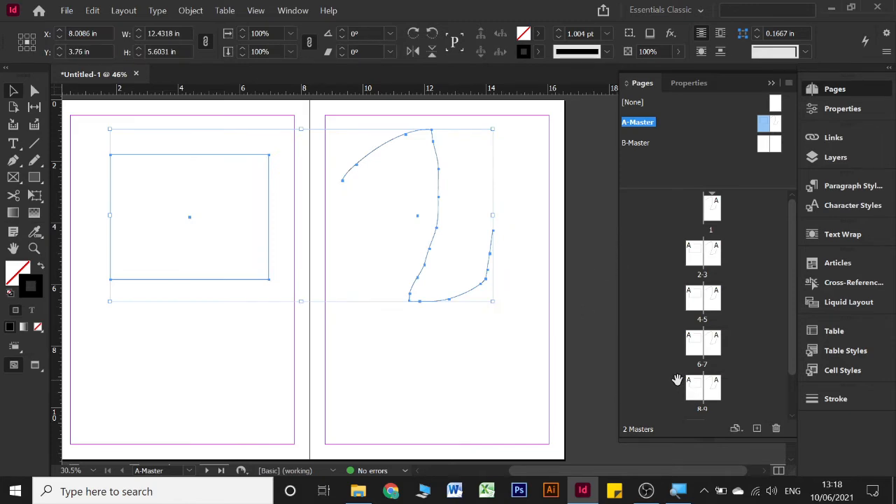
{"action": "key", "text": "Delete"}
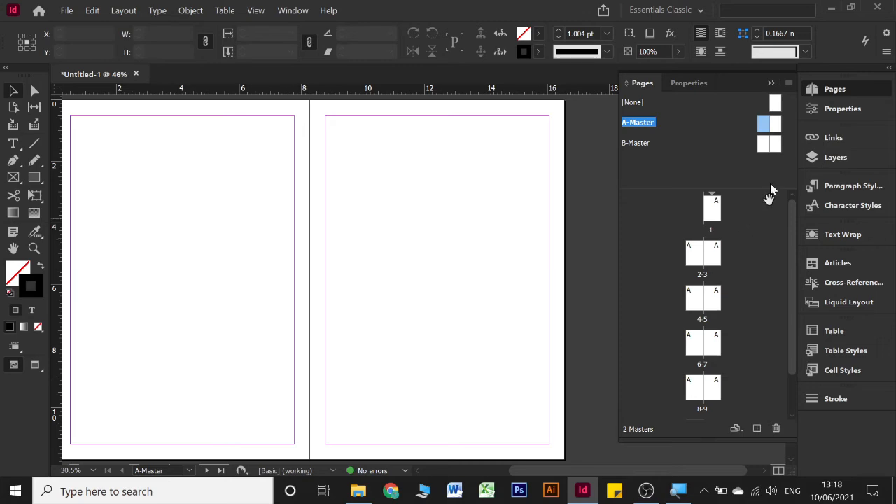
Examine the empty A-Master spread from its top margins to its bottom margins, and select the page 3 thumbnail.
{"action": "left_click", "coordinate": [775, 103]}
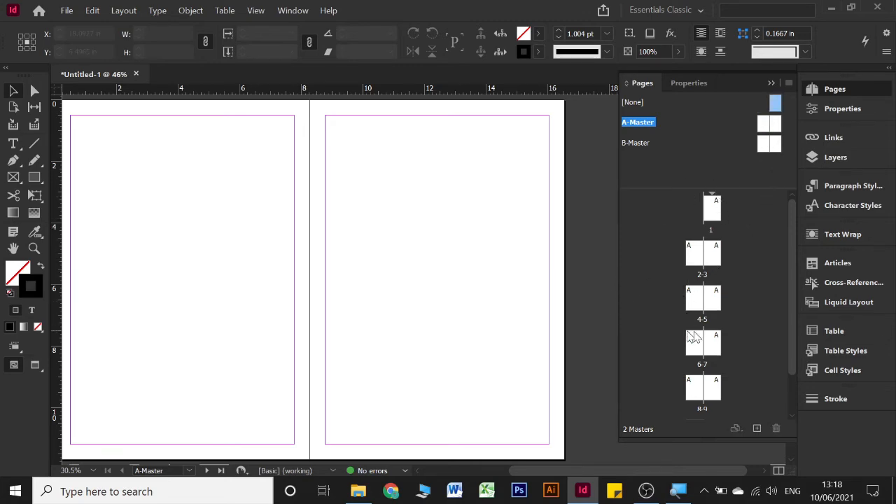
{"action": "left_click", "coordinate": [763, 129]}
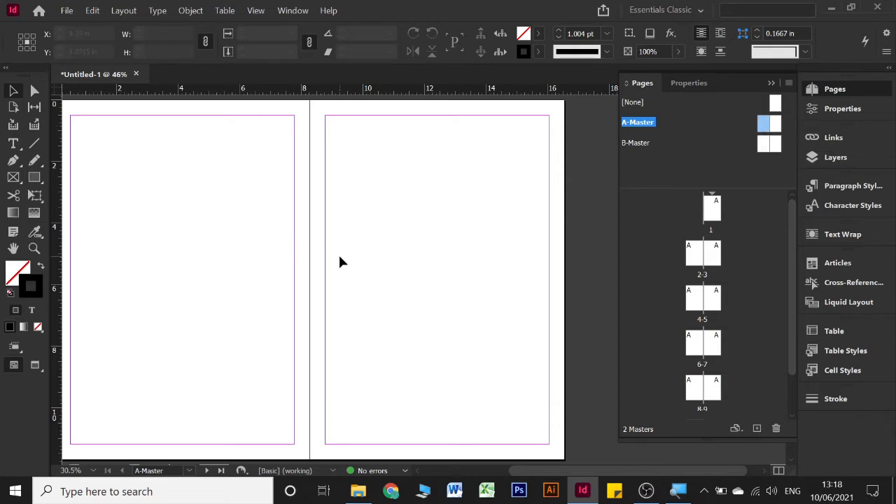
{"action": "scroll", "coordinate": [339, 264], "scroll_direction": "left", "scroll_amount": 2}
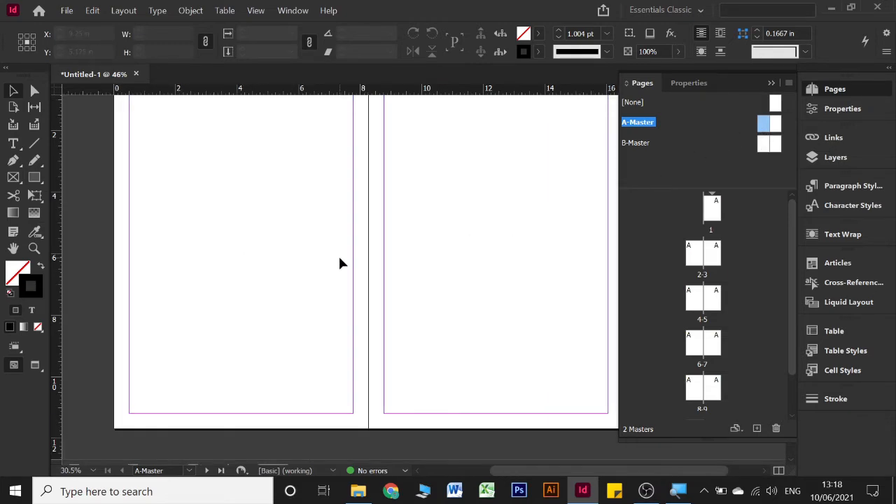
{"action": "scroll", "coordinate": [339, 264], "scroll_direction": "right", "scroll_amount": 2}
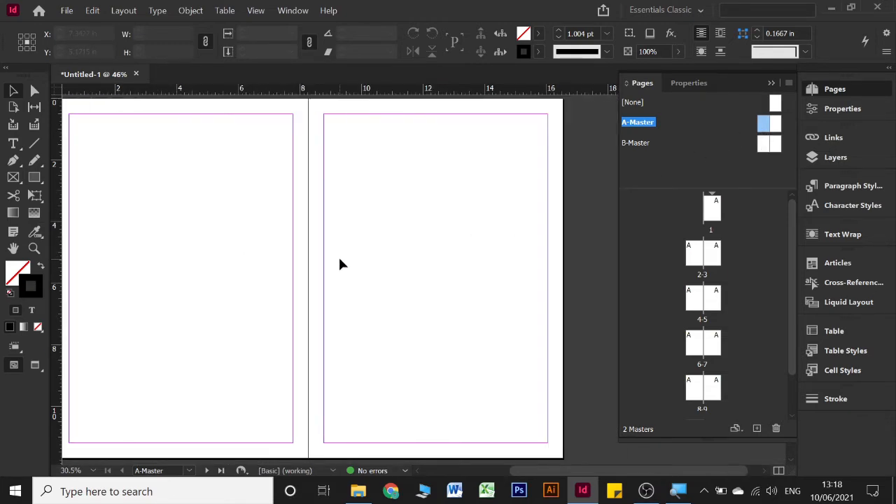
{"action": "scroll", "coordinate": [339, 264], "scroll_direction": "left", "scroll_amount": 2}
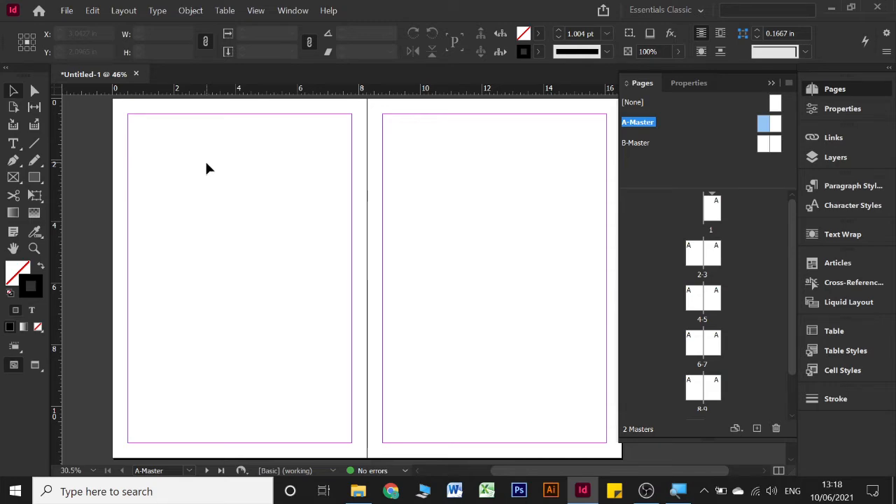
{"action": "scroll", "coordinate": [207, 168], "scroll_direction": "down", "scroll_amount": 1}
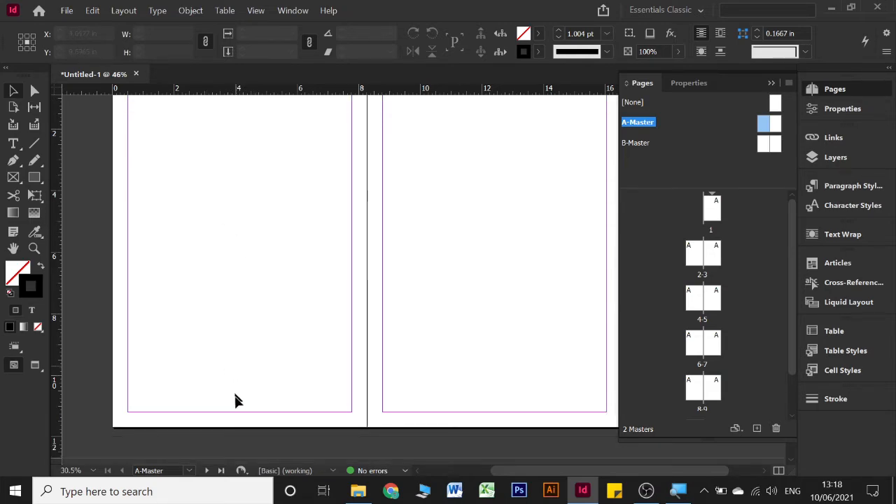
{"action": "left_click_drag", "start_coordinate": [236, 409], "coordinate": [286, 429]}
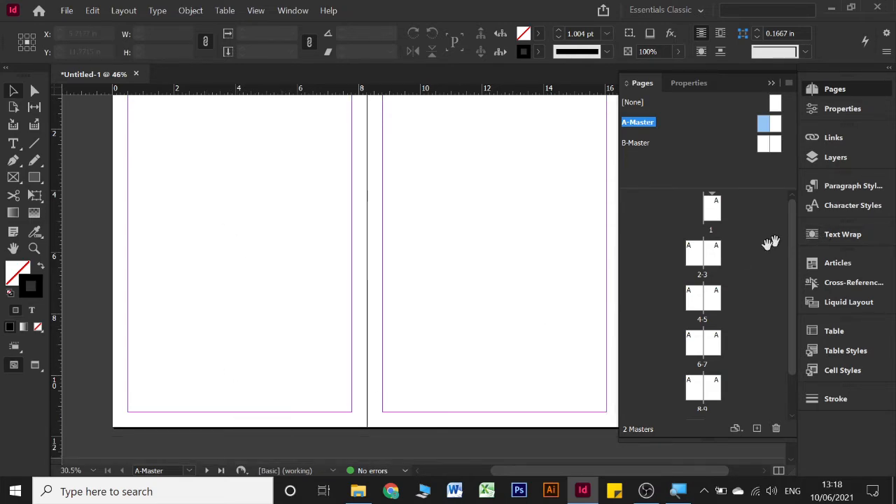
{"action": "left_click", "coordinate": [717, 252]}
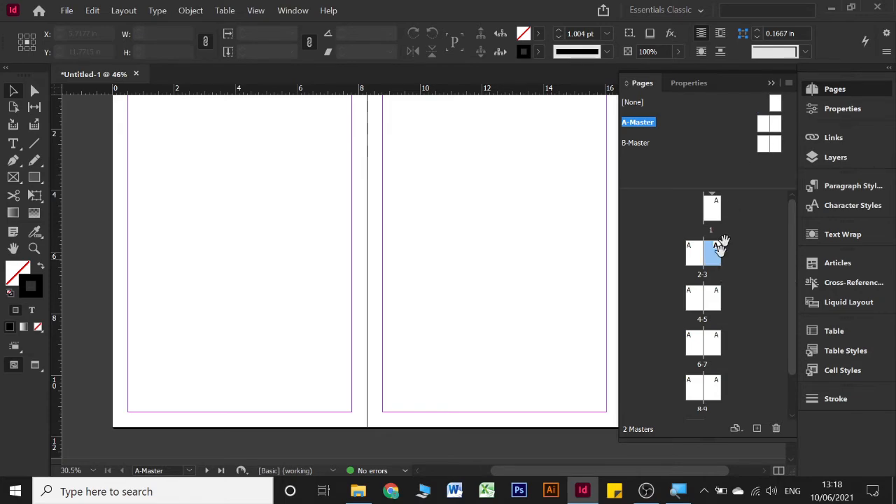
Open the A-Master spread, view both of its pages, and select the A-Master and B-Master thumbnails in turn.
{"action": "double_click", "coordinate": [764, 126]}
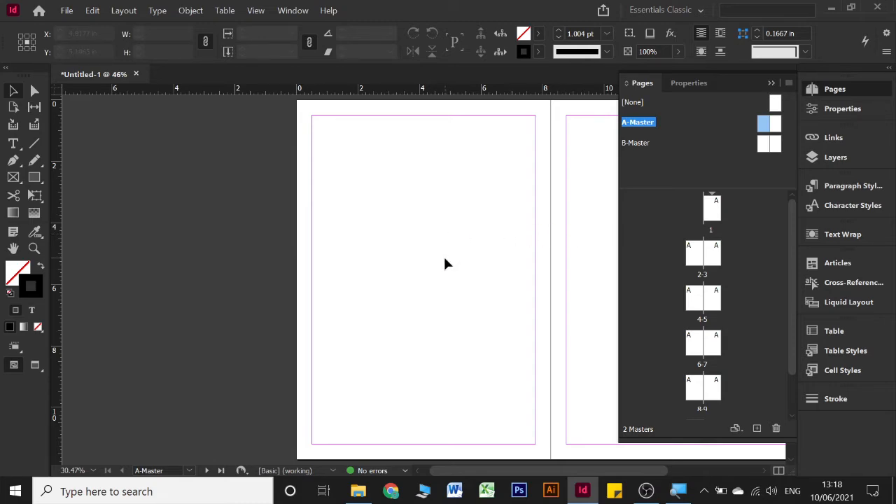
{"action": "left_click", "coordinate": [773, 84]}
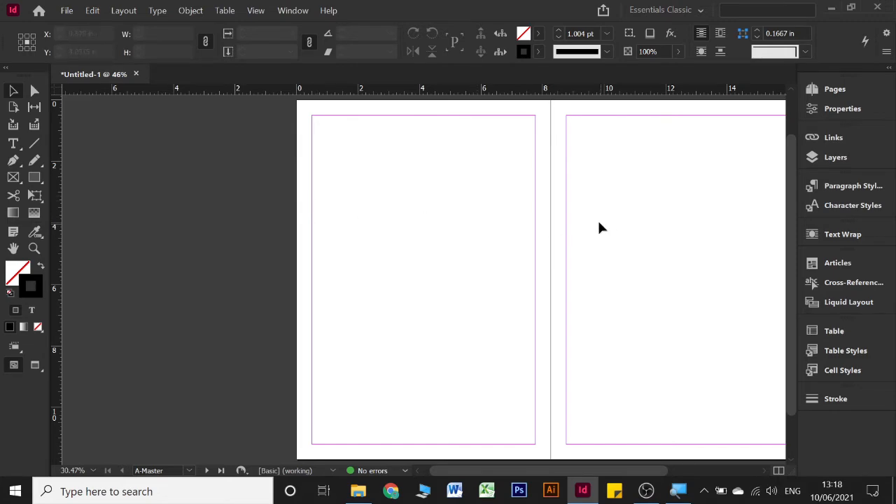
{"action": "scroll", "coordinate": [597, 223], "scroll_direction": "right", "scroll_amount": 2}
{"action": "left_click", "coordinate": [812, 91]}
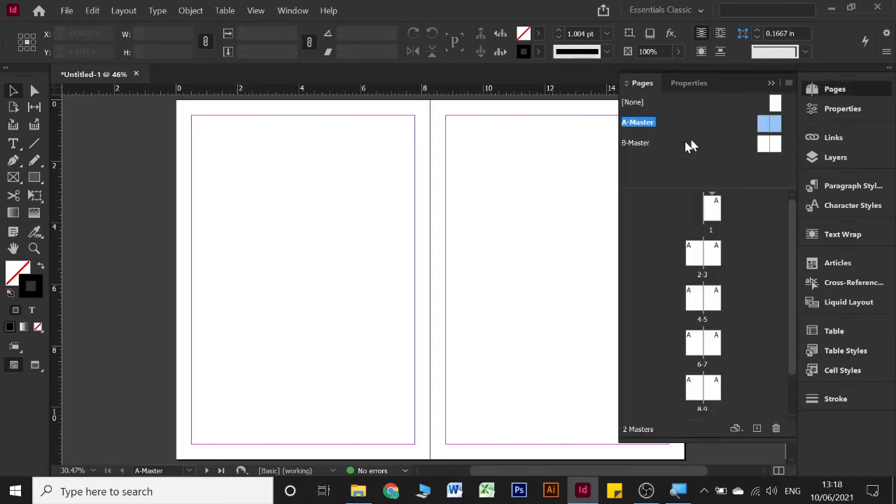
{"action": "left_click", "coordinate": [762, 144]}
{"action": "left_click", "coordinate": [767, 123]}
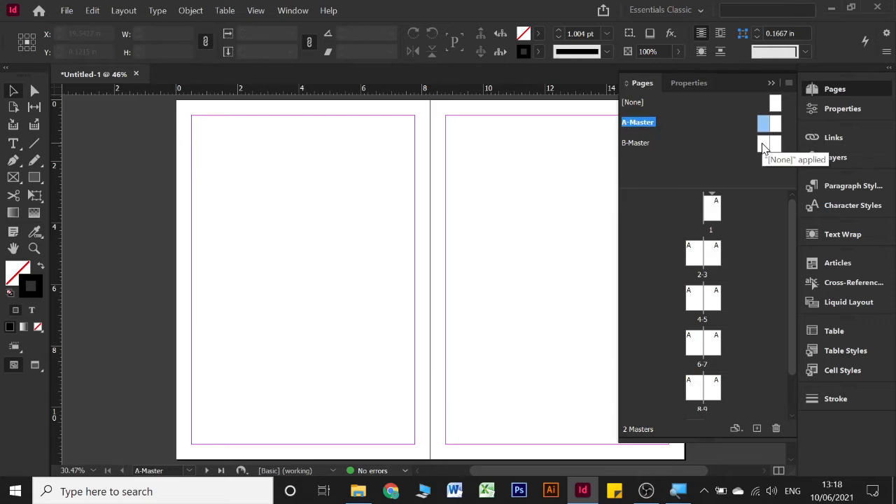
{"action": "left_click", "coordinate": [763, 144]}
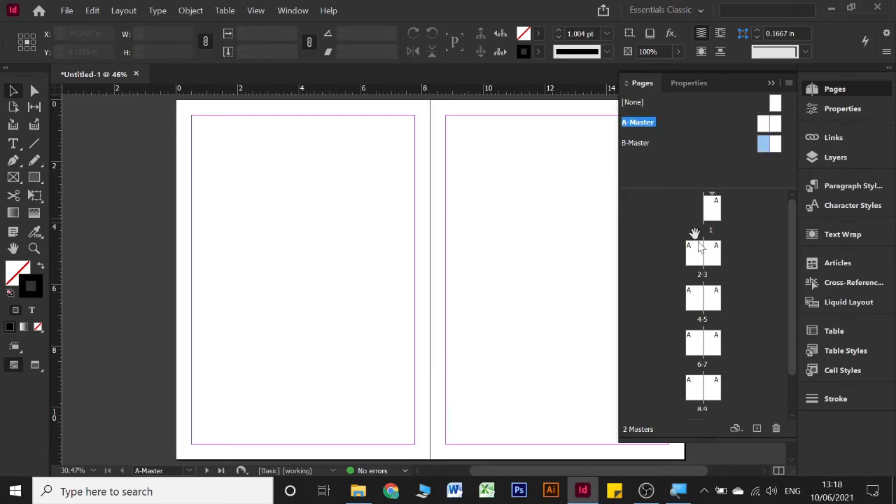
Examine the master assigned to document pages 1 to 5 and the commands available for page 4 without applying any.
{"action": "left_click", "coordinate": [711, 209]}
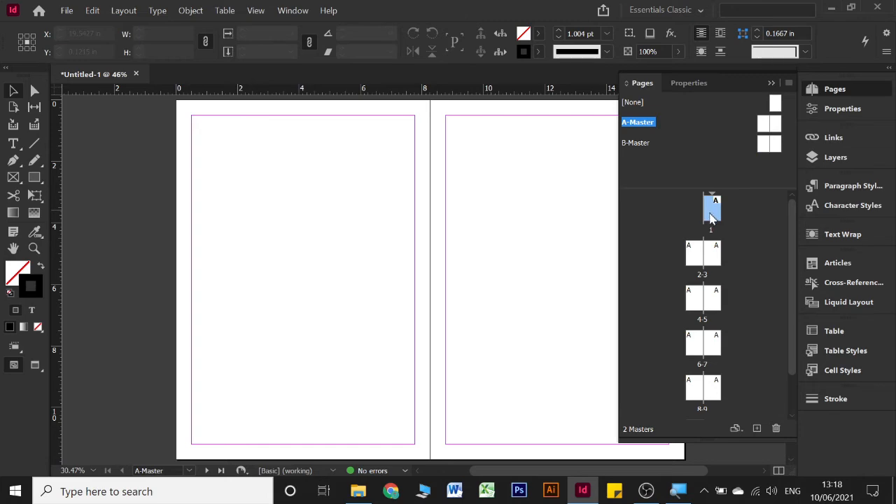
{"action": "left_click", "coordinate": [698, 250]}
{"action": "left_click", "coordinate": [714, 260]}
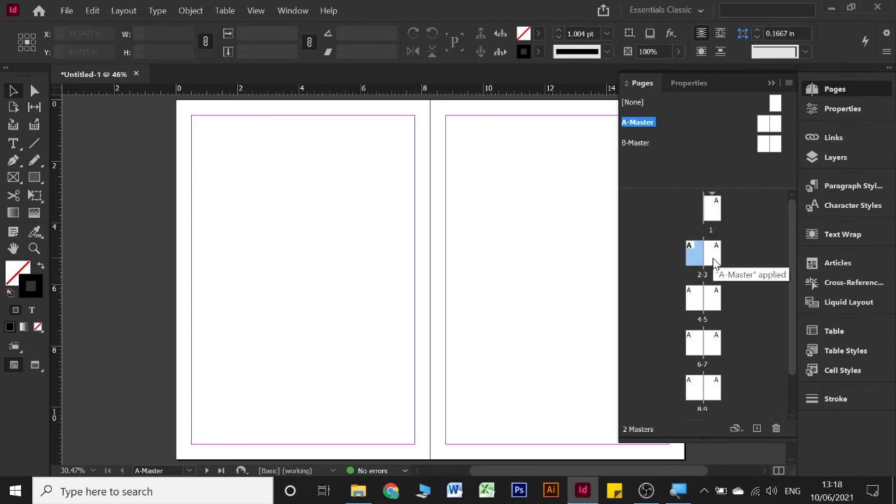
{"action": "left_click", "coordinate": [694, 297]}
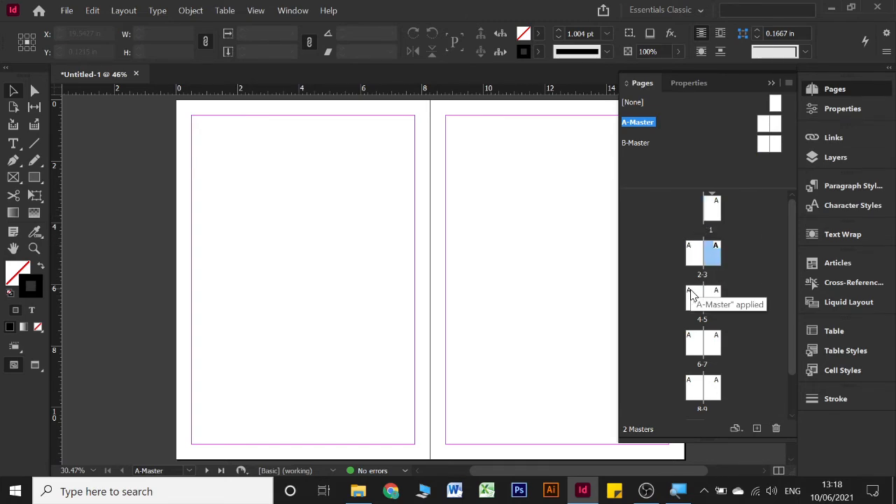
{"action": "left_click", "coordinate": [714, 259]}
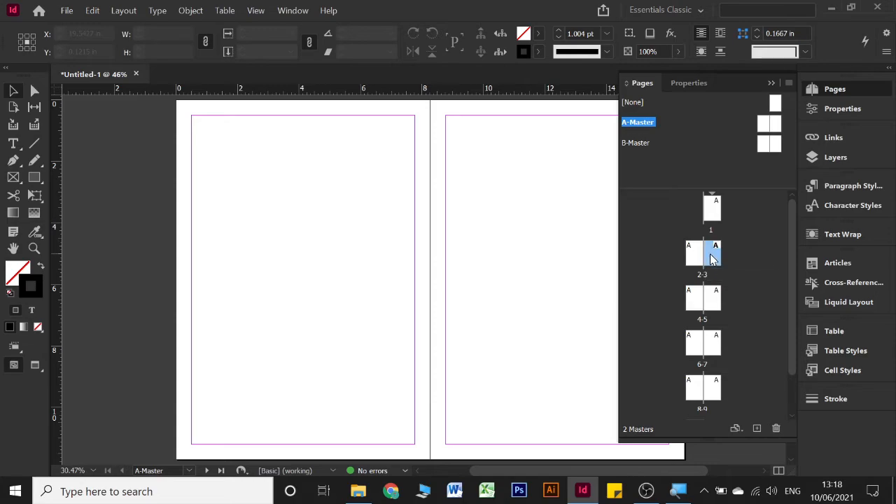
{"action": "left_click", "coordinate": [702, 299], "text": "shift"}
{"action": "right_click", "coordinate": [703, 300]}
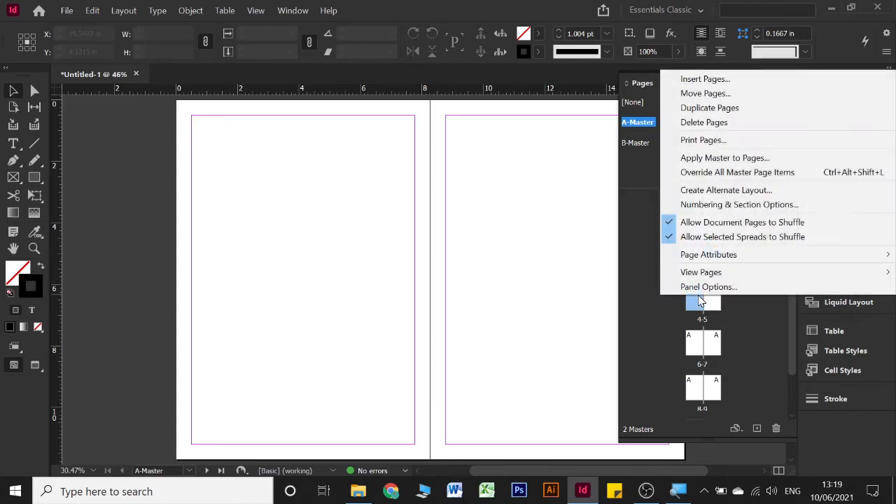
{"action": "key", "text": "Escape"}
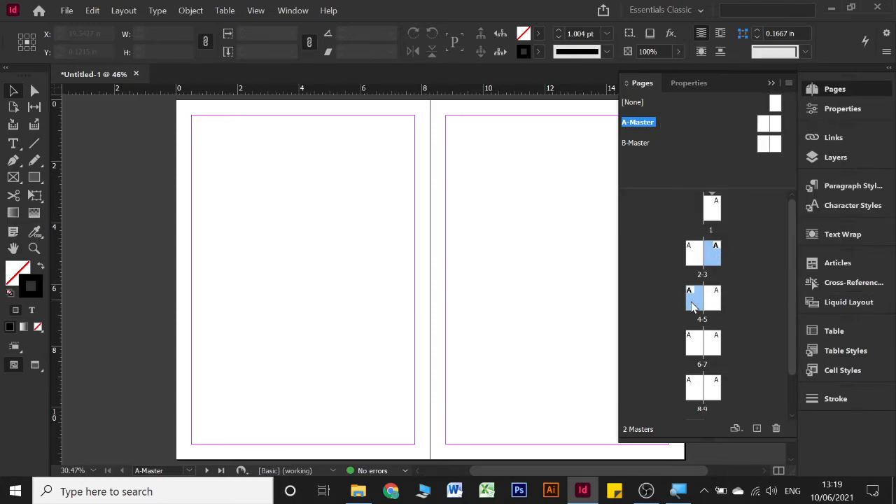
{"action": "right_click", "coordinate": [693, 309]}
{"action": "key", "text": "Escape"}
{"action": "left_click", "coordinate": [735, 253]}
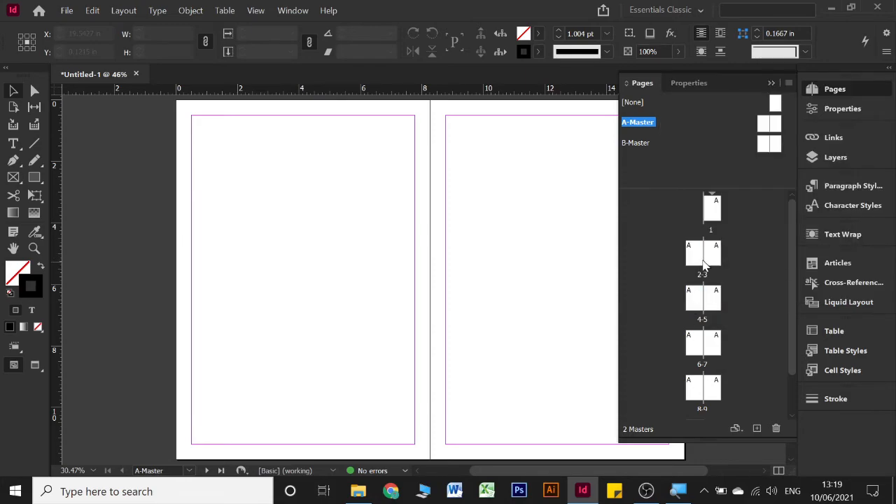
Select pages 3 through 9 and apply B-Master to them.
{"action": "left_click", "coordinate": [716, 260]}
{"action": "scroll", "coordinate": [790, 336], "scroll_direction": "down", "scroll_amount": 1}
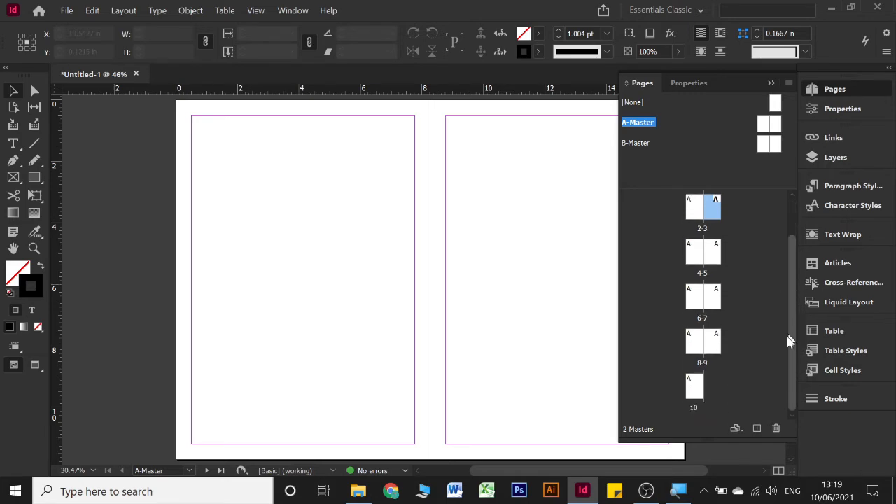
{"action": "left_click", "coordinate": [716, 343], "text": "shift"}
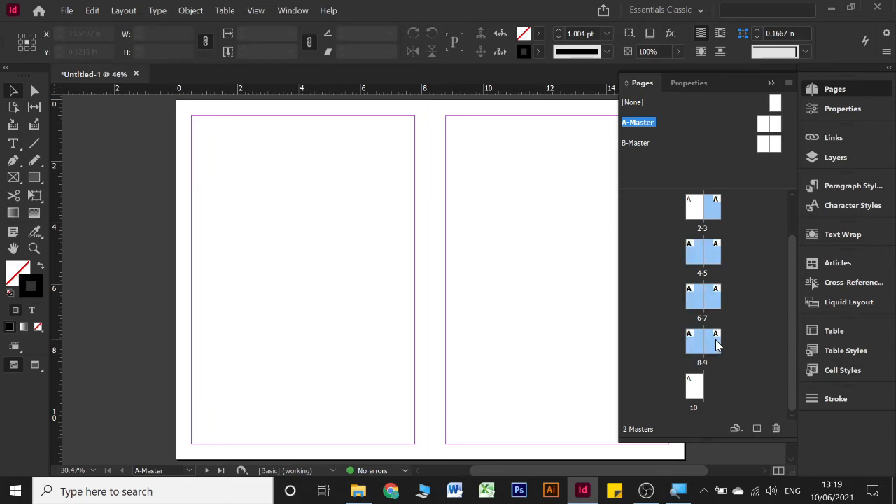
{"action": "right_click", "coordinate": [716, 343]}
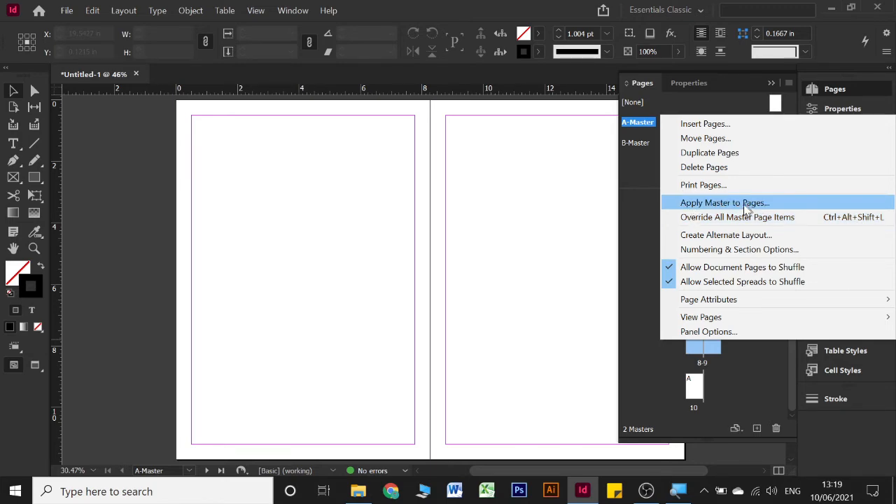
{"action": "left_click", "coordinate": [699, 211]}
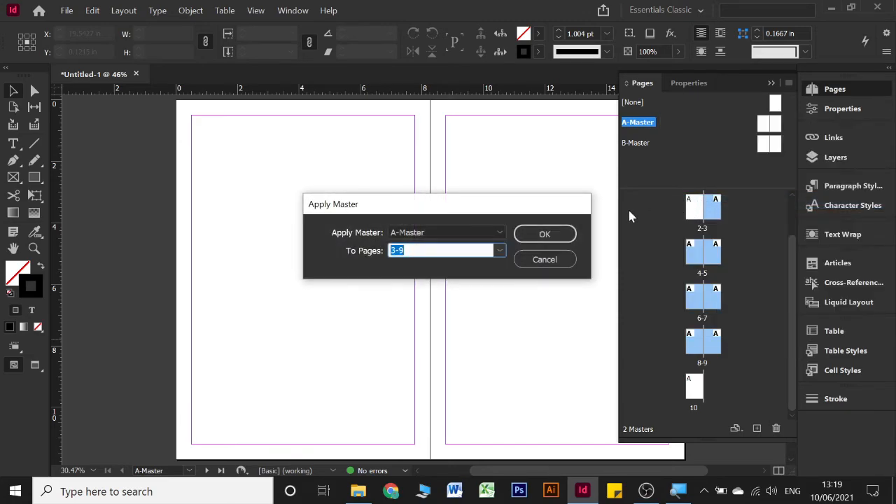
{"action": "left_click", "coordinate": [420, 234]}
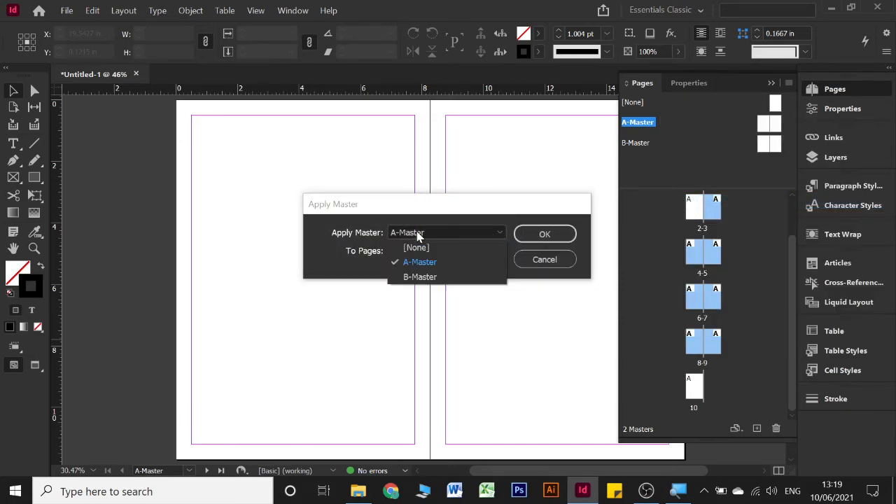
{"action": "left_click", "coordinate": [418, 277]}
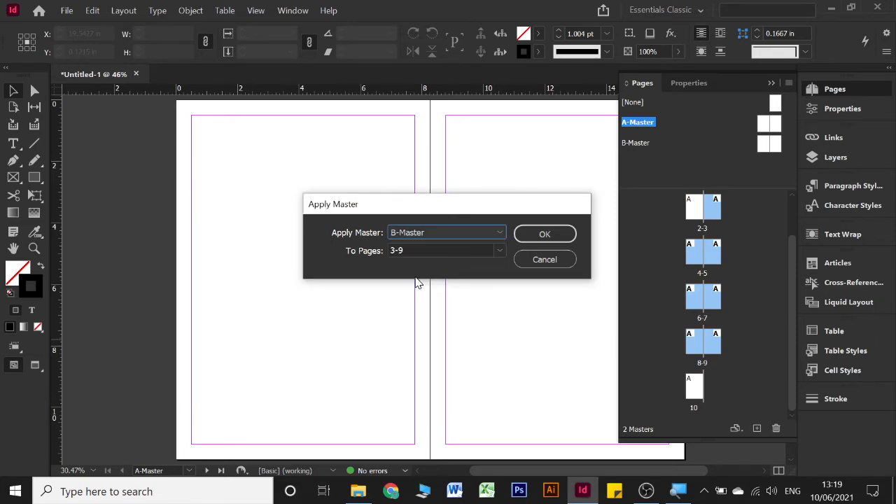
{"action": "left_click", "coordinate": [538, 233]}
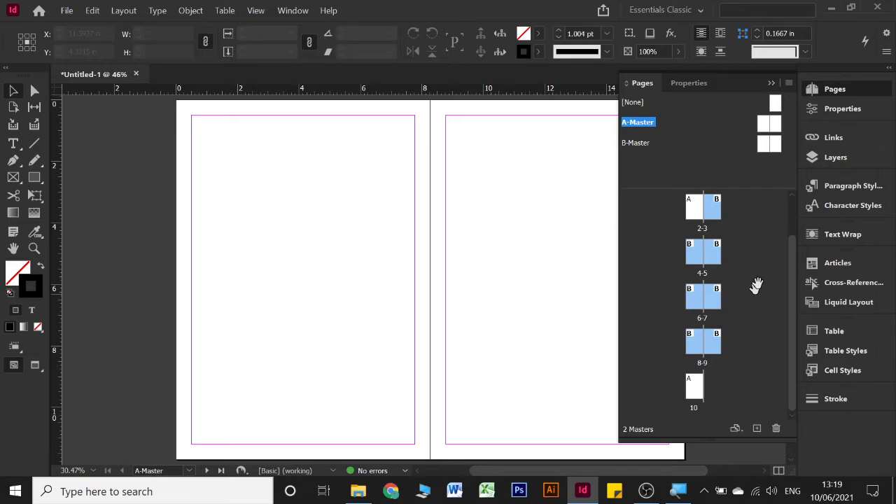
Review the master letters on the document's page thumbnails, from page 1 to page 10.
{"action": "left_click", "coordinate": [716, 213]}
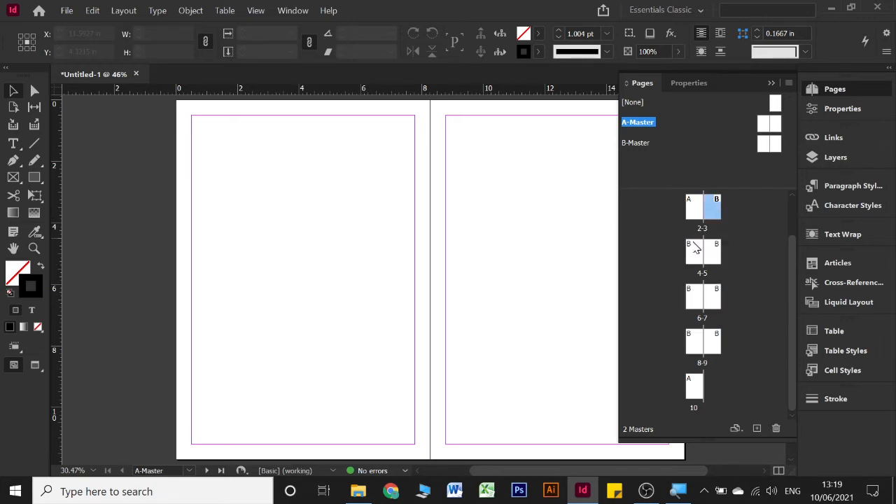
{"action": "scroll", "coordinate": [739, 281], "scroll_direction": "up", "scroll_amount": 1}
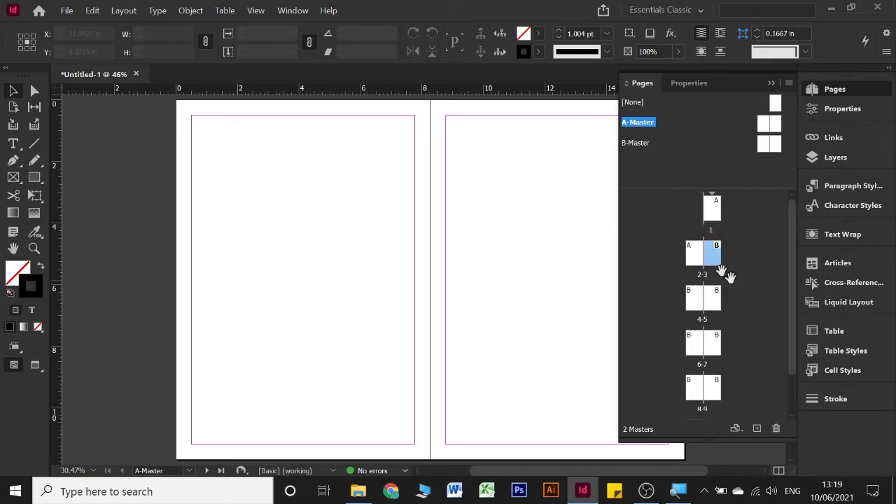
{"action": "scroll", "coordinate": [715, 267], "scroll_direction": "down", "scroll_amount": 1}
{"action": "scroll", "coordinate": [715, 266], "scroll_direction": "up", "scroll_amount": 1}
{"action": "scroll", "coordinate": [715, 266], "scroll_direction": "down", "scroll_amount": 1}
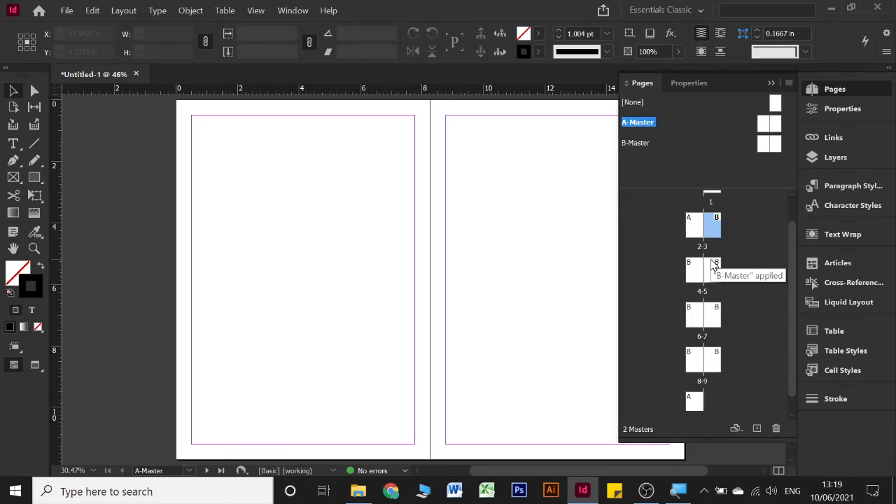
{"action": "scroll", "coordinate": [713, 259], "scroll_direction": "up", "scroll_amount": 1}
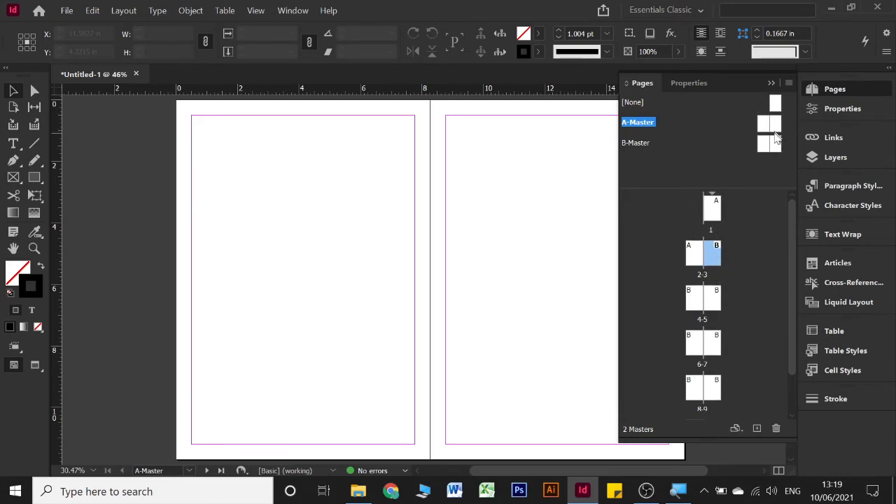
Open A-Master, check pages 1 and 2, and apply the [None] master to page 2.
{"action": "double_click", "coordinate": [768, 127]}
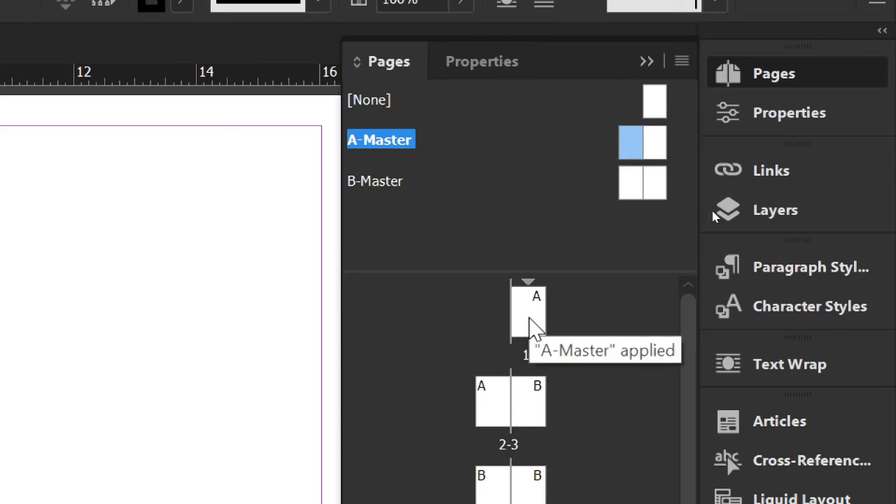
{"action": "left_click", "coordinate": [533, 327]}
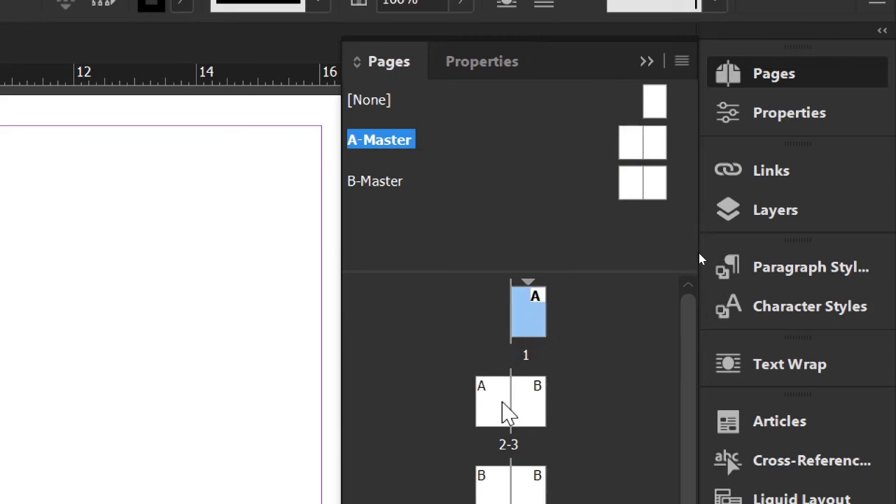
{"action": "left_click", "coordinate": [507, 413]}
{"action": "left_click", "coordinate": [531, 322]}
{"action": "left_click", "coordinate": [483, 420]}
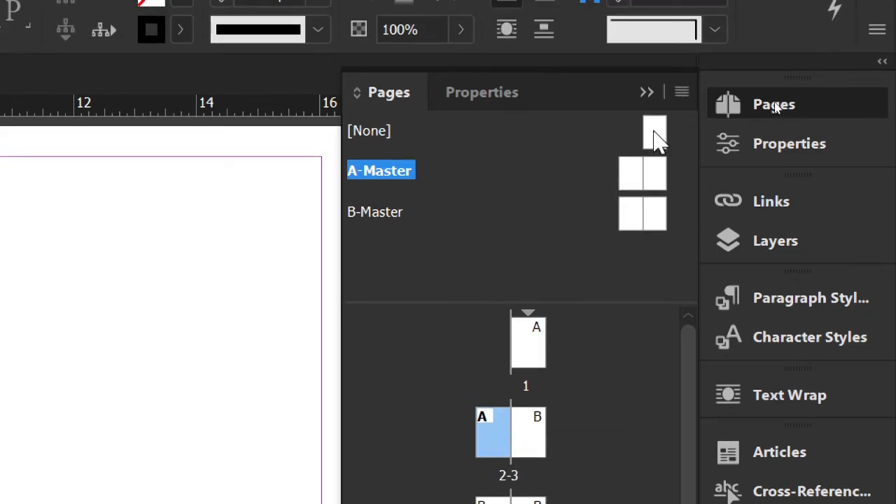
{"action": "left_click_drag", "start_coordinate": [660, 135], "coordinate": [504, 426]}
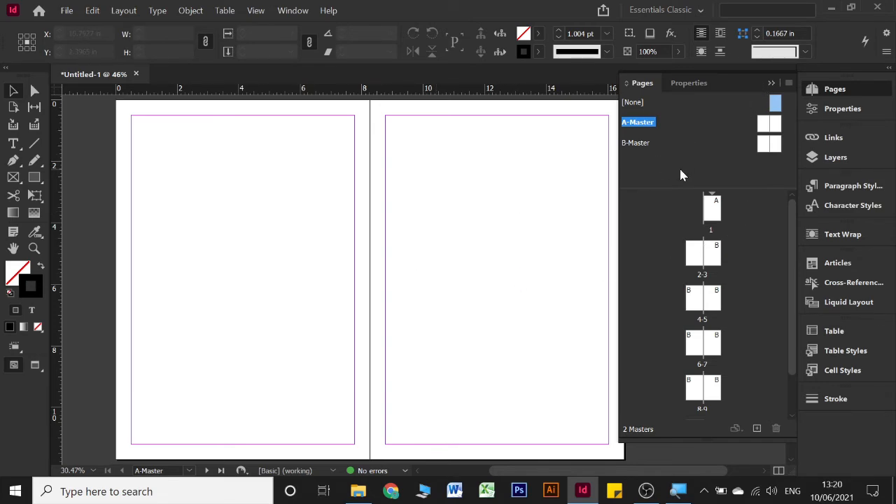
Draw a horizontal line about 7.27 in long along the top margin of A-Master's left page.
{"action": "double_click", "coordinate": [763, 127]}
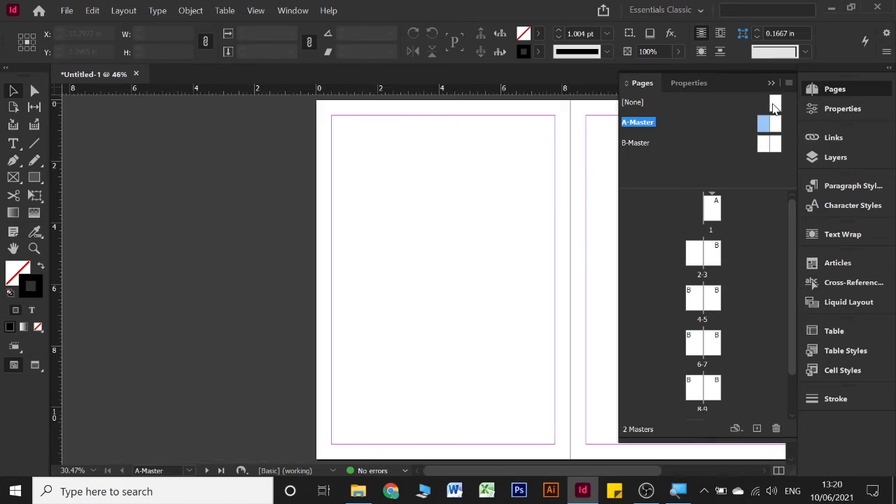
{"action": "left_click", "coordinate": [34, 144]}
{"action": "left_click_drag", "start_coordinate": [334, 116], "coordinate": [556, 115]}
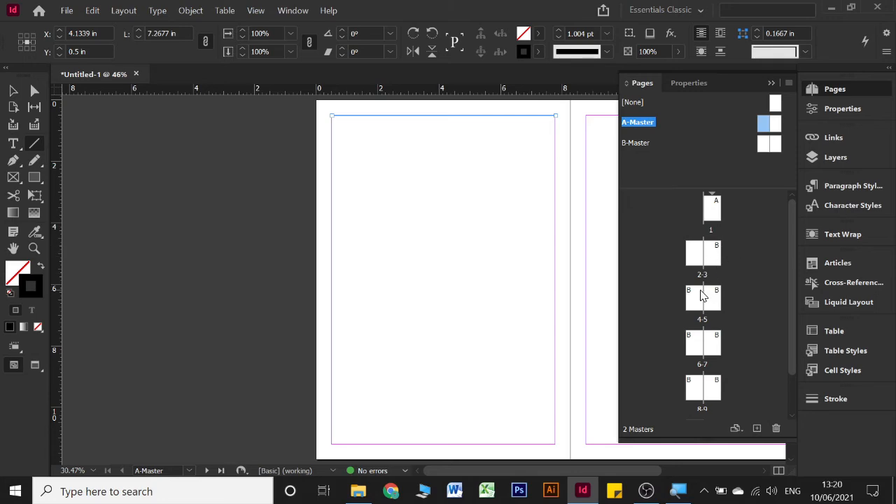
Compare document pages 10 and 1 with the A-Master spread, and open the B-Master spread.
{"action": "double_click", "coordinate": [717, 217]}
{"action": "left_click_drag", "start_coordinate": [717, 219], "coordinate": [706, 364]}
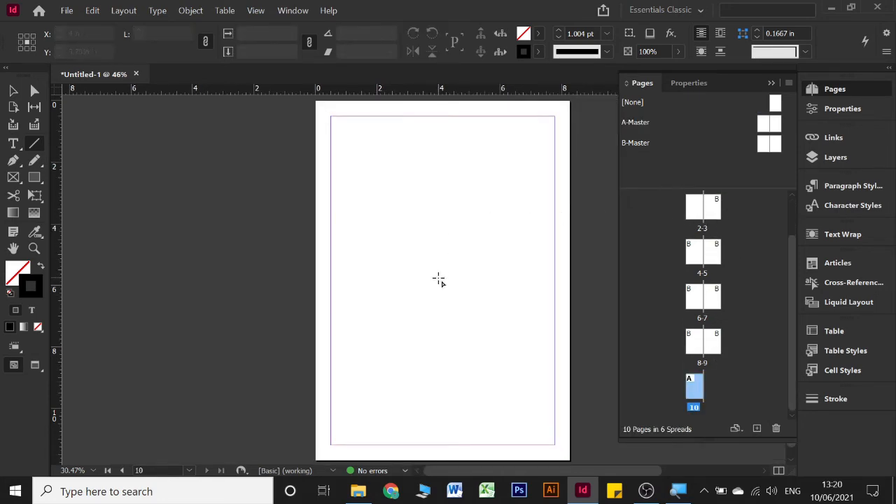
{"action": "double_click", "coordinate": [767, 124]}
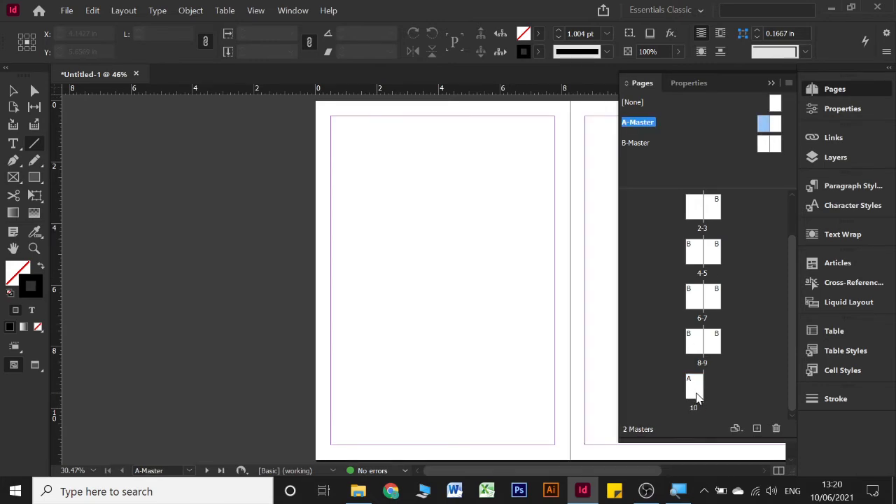
{"action": "double_click", "coordinate": [696, 392]}
{"action": "left_click_drag", "start_coordinate": [697, 392], "coordinate": [728, 209]}
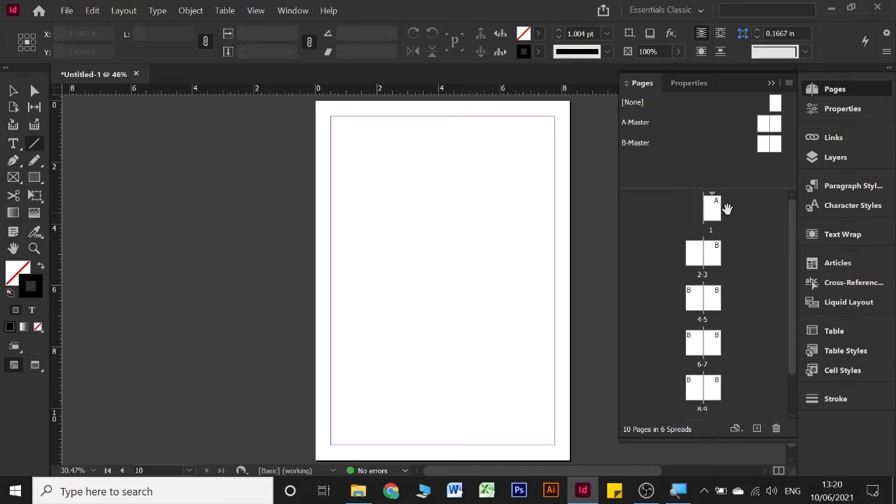
{"action": "left_click", "coordinate": [717, 219]}
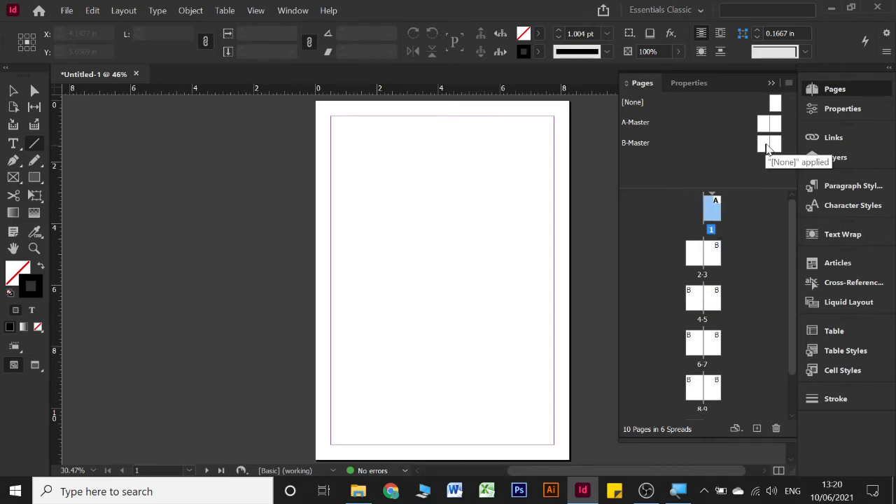
{"action": "double_click", "coordinate": [764, 125]}
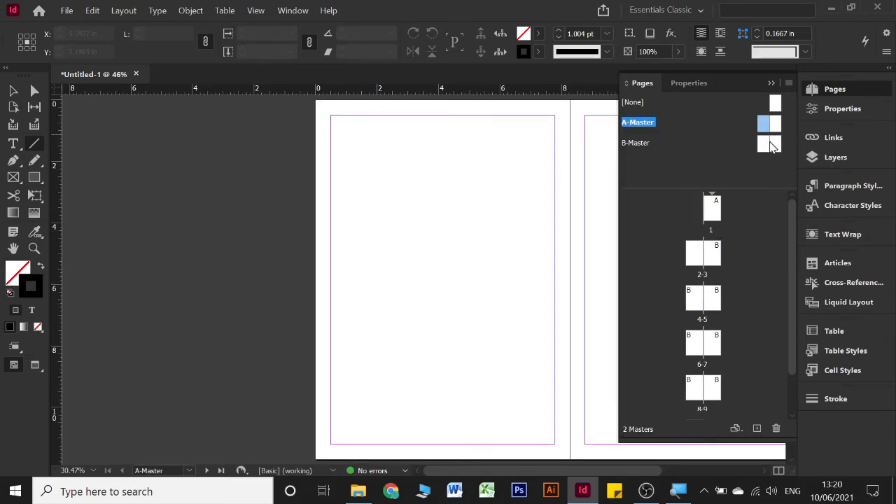
{"action": "double_click", "coordinate": [768, 145]}
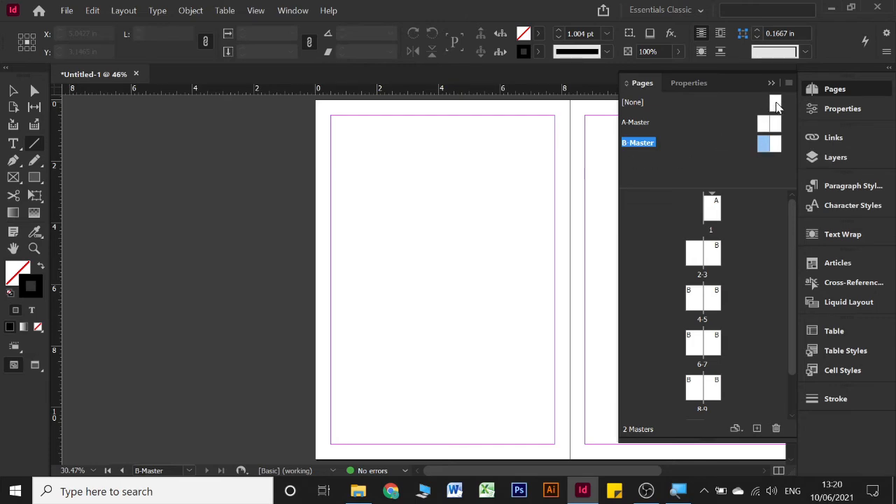
Compare the A-Master and B-Master spreads, then move the line on A-Master's left page down to about Y 0.87 in.
{"action": "double_click", "coordinate": [765, 124]}
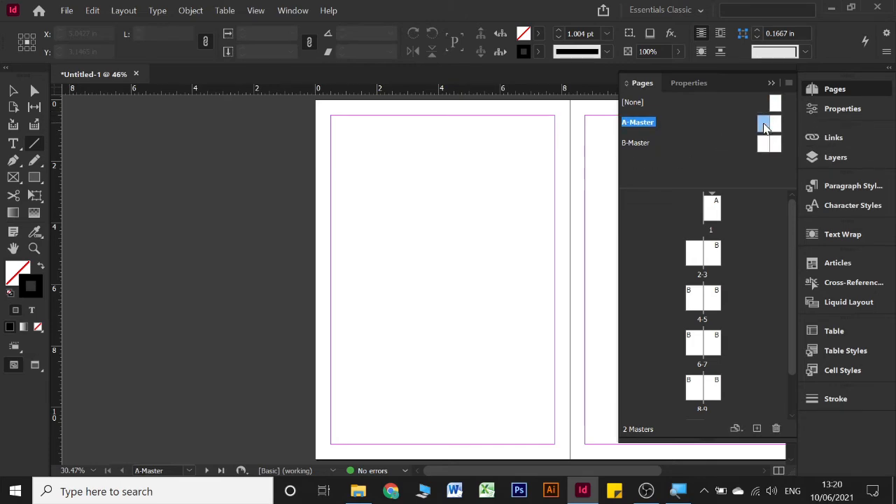
{"action": "double_click", "coordinate": [777, 124]}
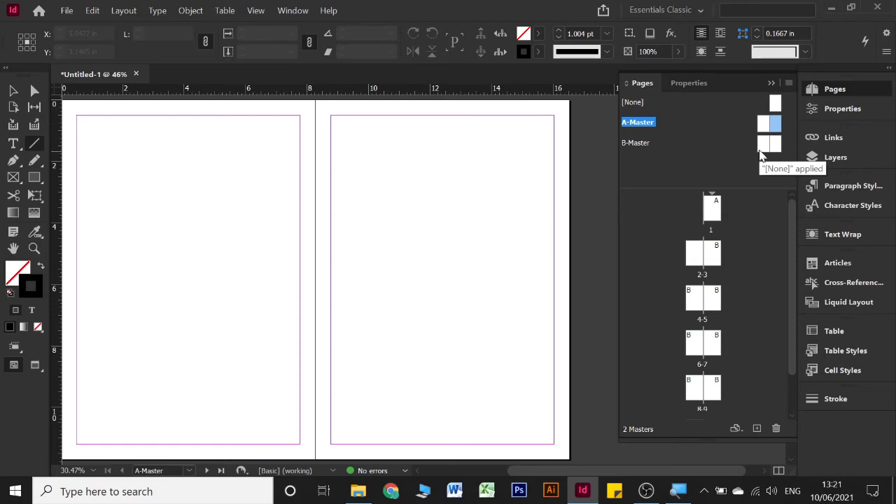
{"action": "double_click", "coordinate": [764, 145]}
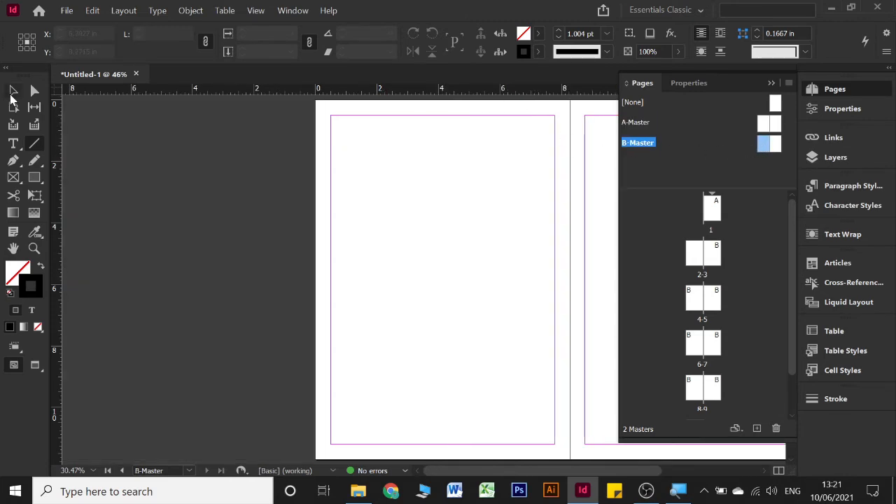
{"action": "left_click", "coordinate": [13, 91]}
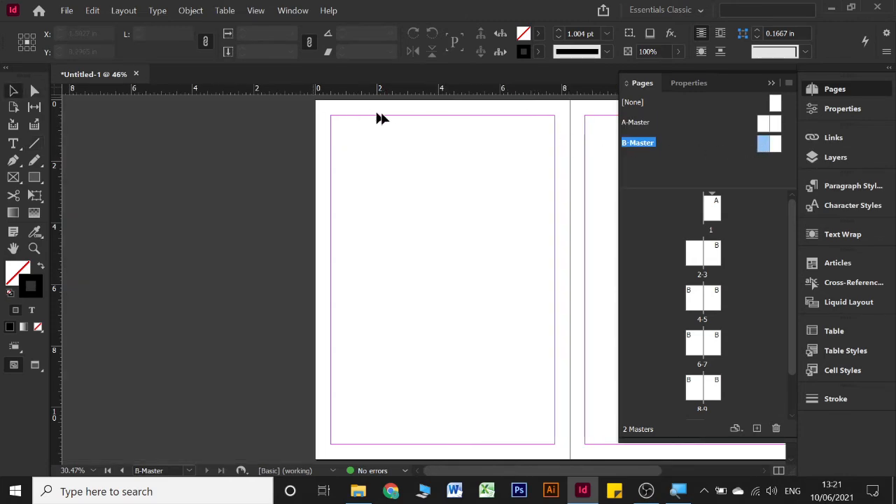
{"action": "double_click", "coordinate": [768, 126]}
{"action": "left_click_drag", "start_coordinate": [486, 101], "coordinate": [497, 138]}
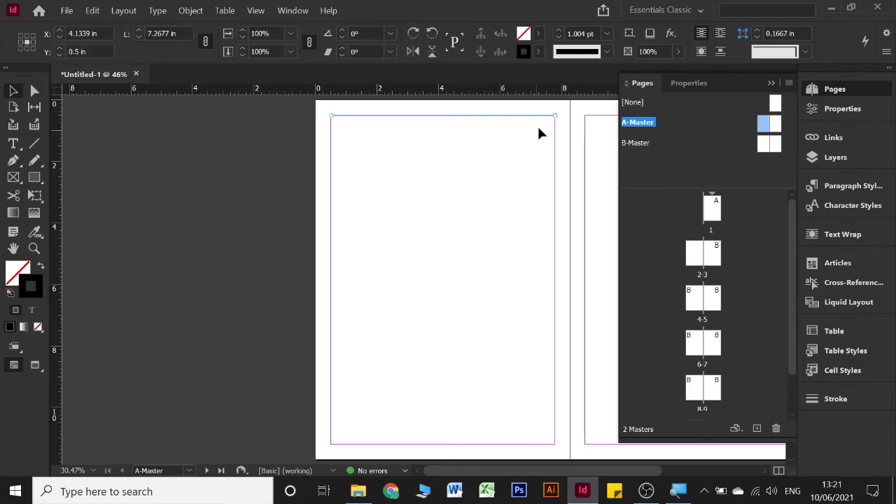
{"action": "left_click_drag", "start_coordinate": [542, 119], "coordinate": [544, 131]}
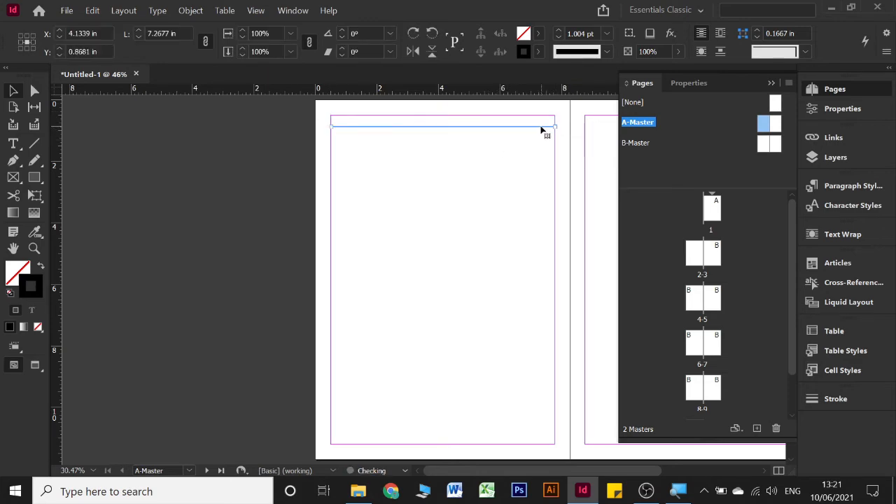
Check document pages 1 and 10 for the moved A-Master line, and open the B-Master spread.
{"action": "left_click_drag", "start_coordinate": [713, 223], "coordinate": [711, 209]}
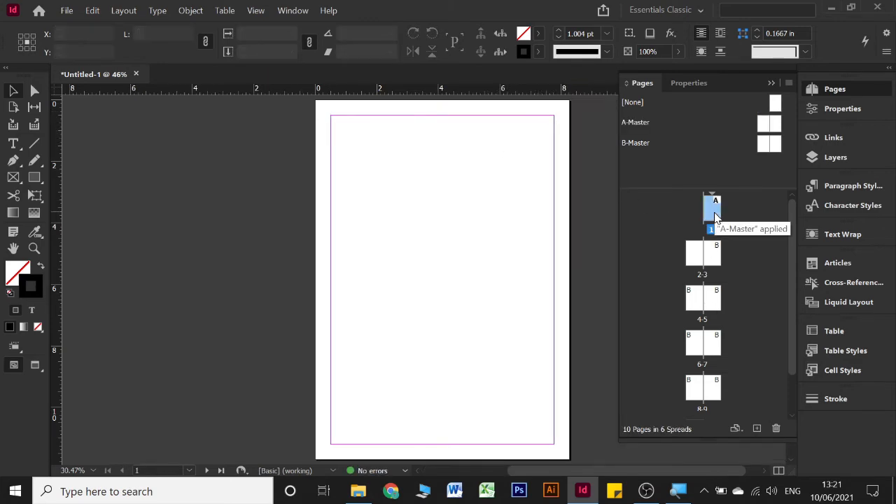
{"action": "scroll", "coordinate": [739, 383], "scroll_direction": "down", "scroll_amount": 3}
{"action": "double_click", "coordinate": [696, 394]}
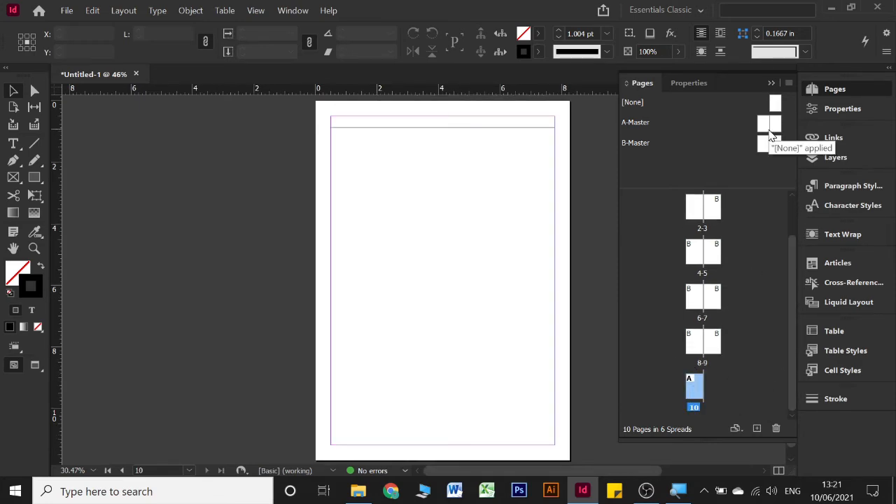
{"action": "double_click", "coordinate": [700, 390]}
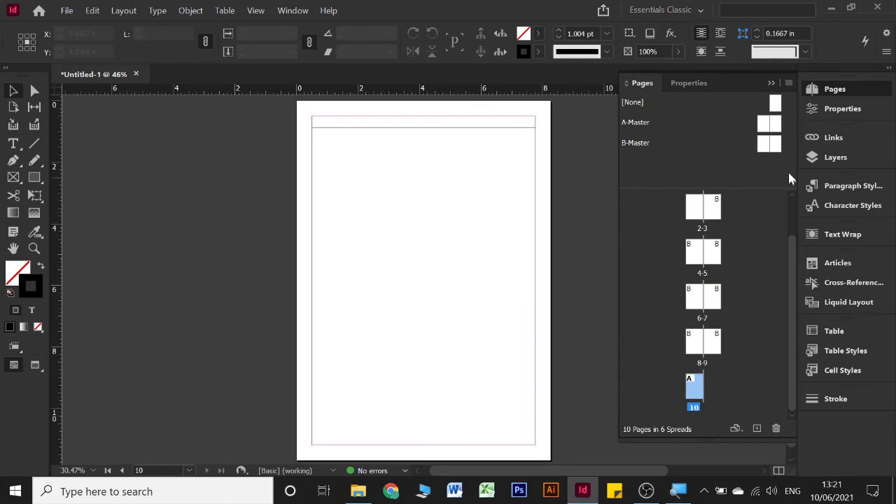
{"action": "double_click", "coordinate": [767, 150]}
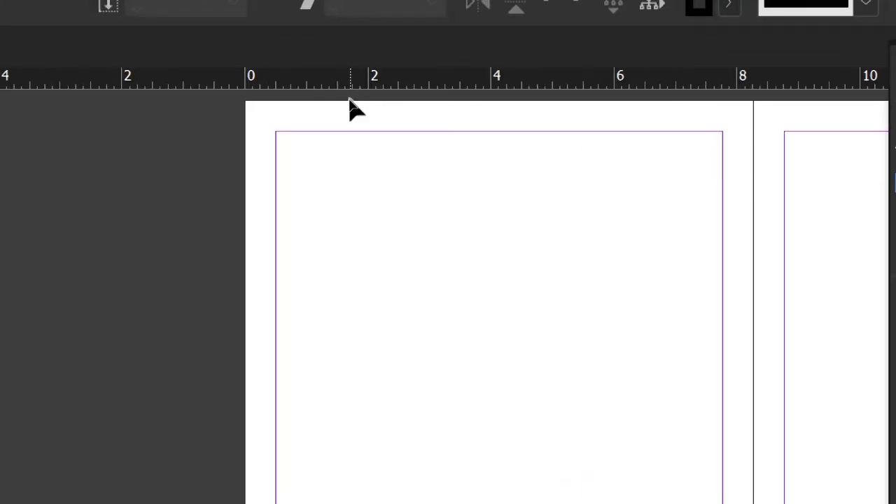
{"action": "left_click_drag", "start_coordinate": [350, 101], "coordinate": [751, 130]}
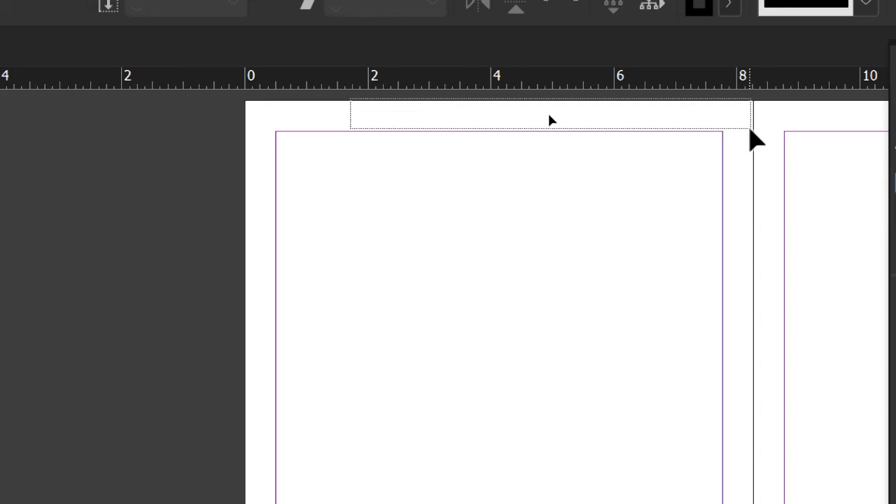
{"action": "left_click_drag", "start_coordinate": [750, 129], "coordinate": [750, 128]}
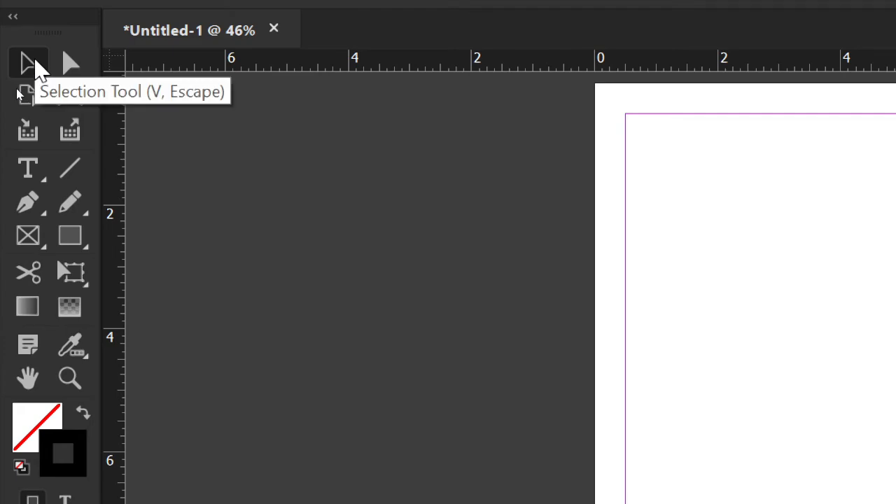
{"action": "left_click", "coordinate": [73, 65]}
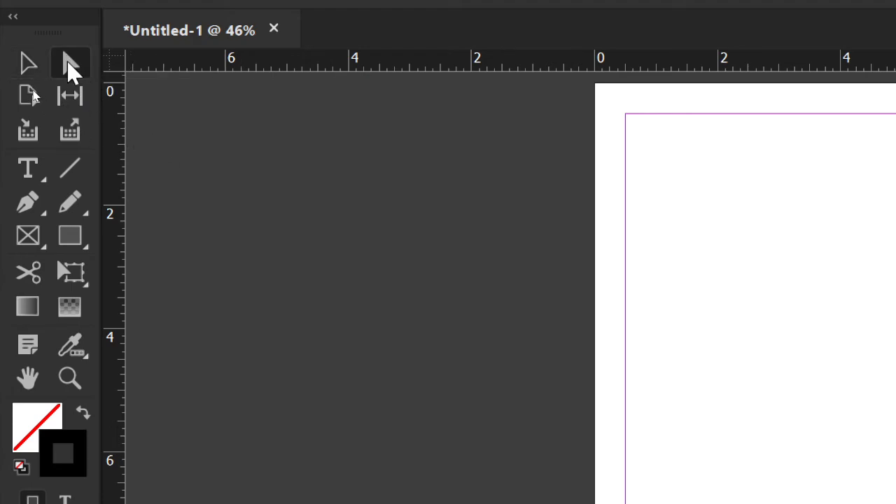
{"action": "left_click", "coordinate": [27, 65]}
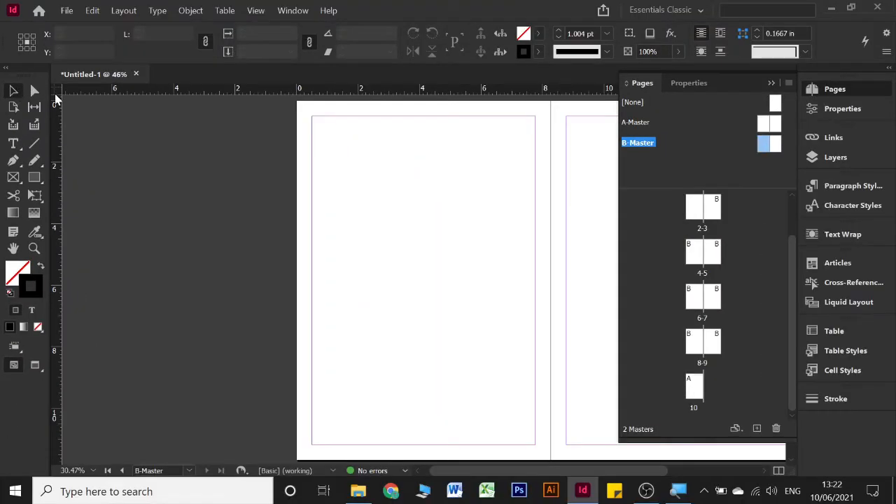
{"action": "left_click", "coordinate": [36, 97]}
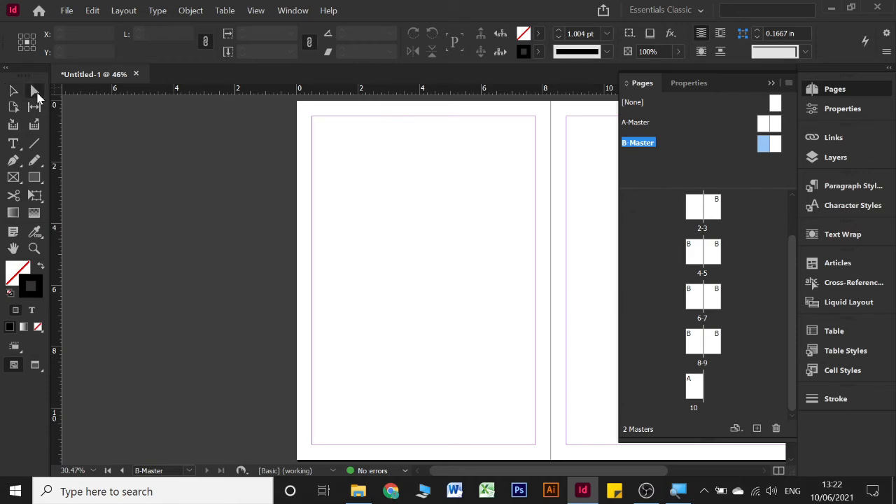
Draw a rectangle about 4.45 by 3.75 in on B-Master's left page and select its top edge with Direct Selection.
{"action": "left_click", "coordinate": [34, 178]}
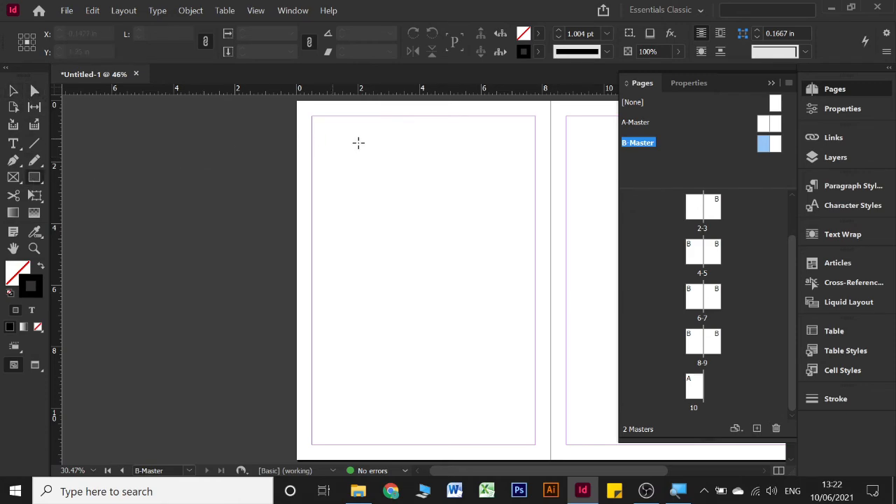
{"action": "mouse_move", "coordinate": [329, 144]}
{"action": "left_mouse_down"}
{"action": "mouse_move", "coordinate": [416, 203]}
{"action": "mouse_move", "coordinate": [467, 260]}
{"action": "left_mouse_up"}
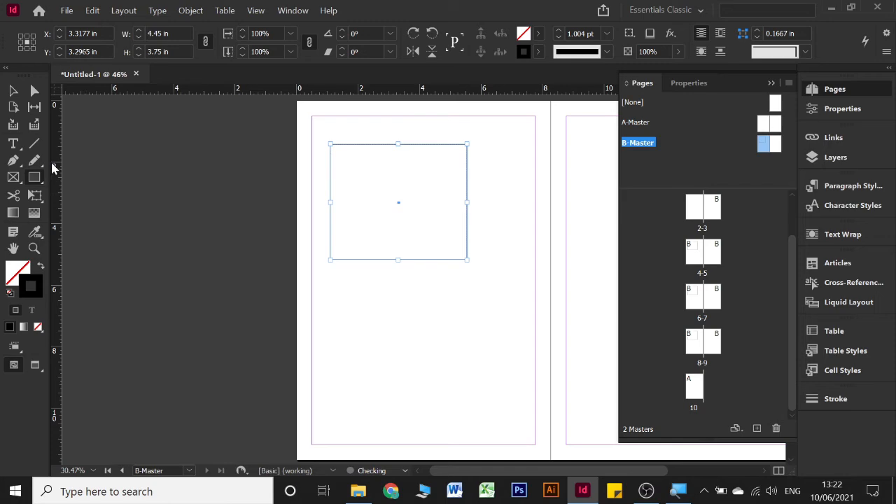
{"action": "left_click", "coordinate": [35, 91]}
{"action": "left_click", "coordinate": [439, 143]}
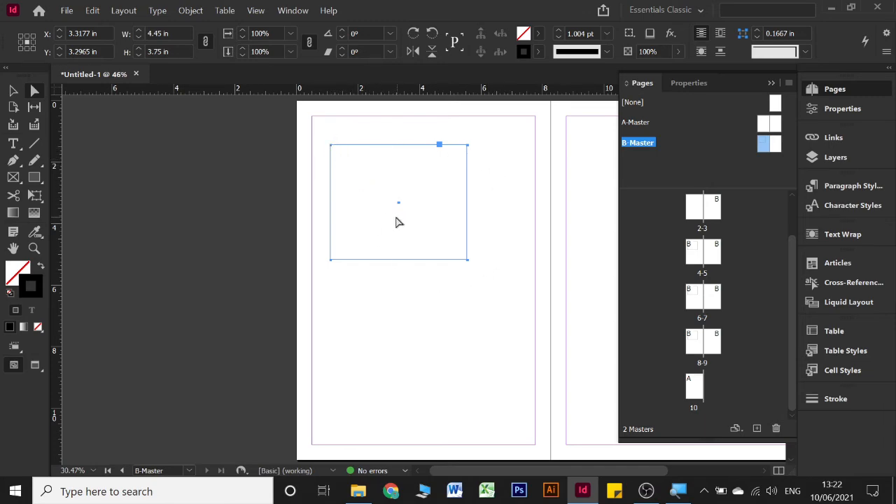
{"action": "key", "text": "ctrl+1"}
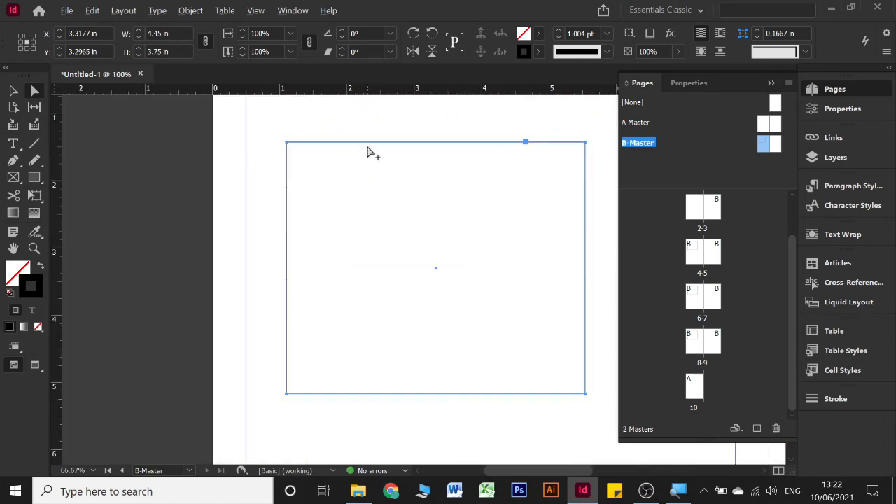
Move the whole rectangle with Direct Selection until its centre is at about X 2.82 in, Y 3.04 in.
{"action": "left_click", "coordinate": [36, 92]}
{"action": "left_click_drag", "start_coordinate": [289, 144], "coordinate": [389, 174]}
{"action": "left_click_drag", "start_coordinate": [496, 174], "coordinate": [390, 138]}
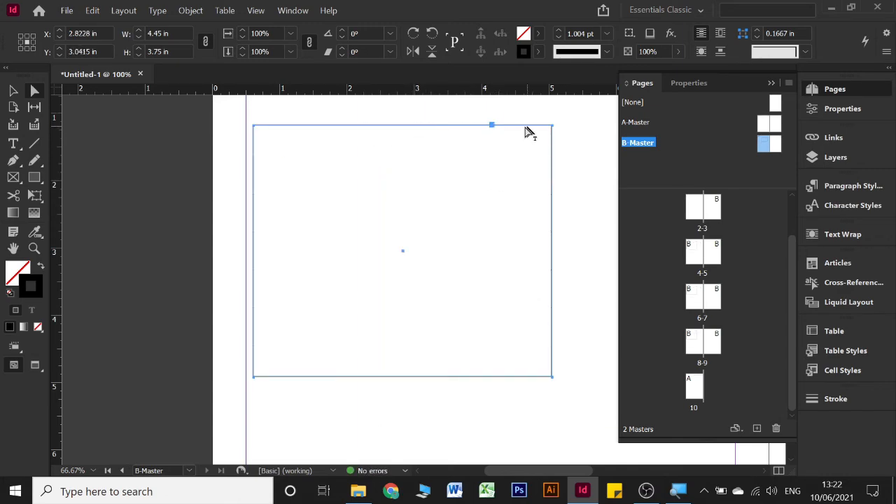
Set the rectangle's stroke weight to 4 pt.
{"action": "left_click", "coordinate": [13, 91]}
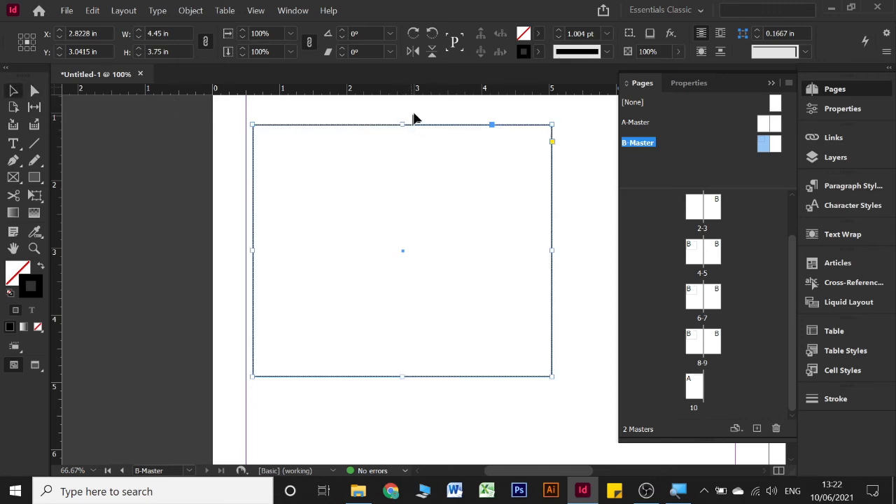
{"action": "left_click", "coordinate": [607, 33]}
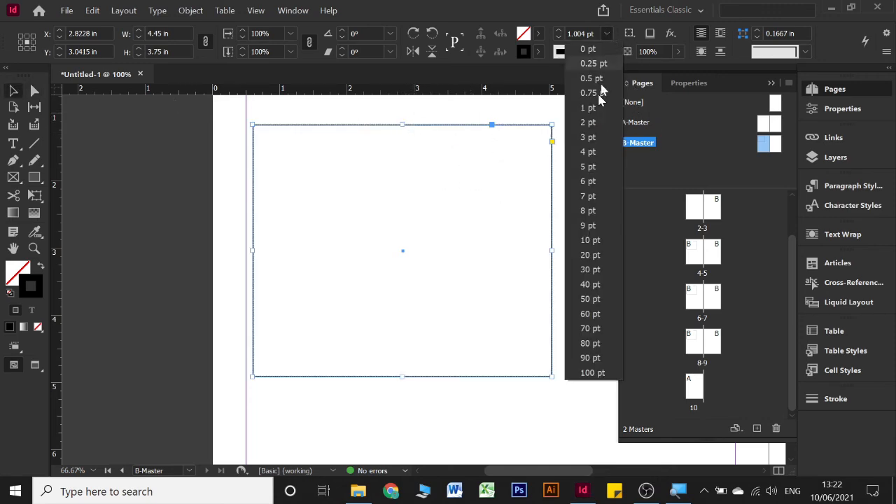
{"action": "left_click", "coordinate": [583, 155]}
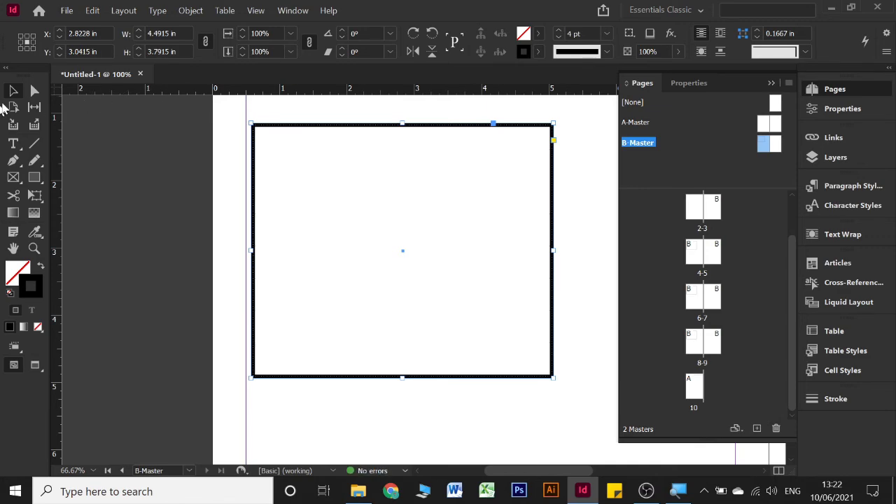
Move the rectangle to about X 4.11 in, Y 3.79 in, and pull its upper-left corner point to about X 0.86 in, Y 2.14 in.
{"action": "left_click", "coordinate": [35, 91]}
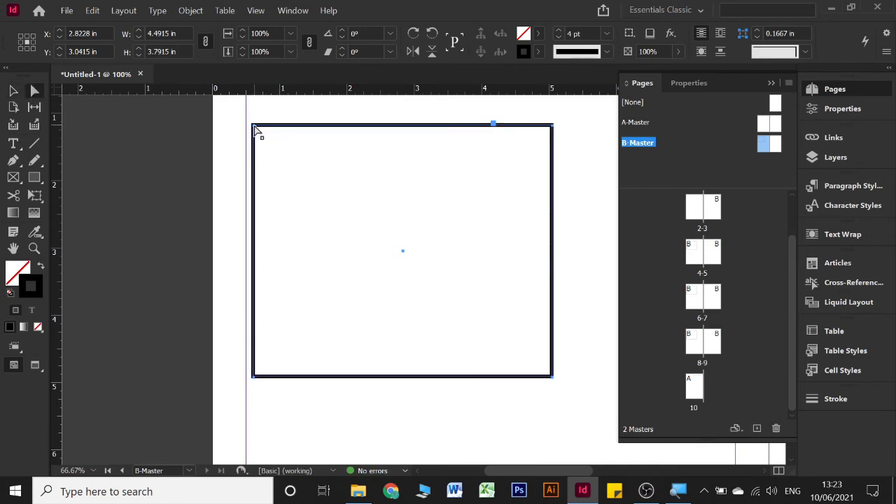
{"action": "left_click_drag", "start_coordinate": [256, 130], "coordinate": [344, 181]}
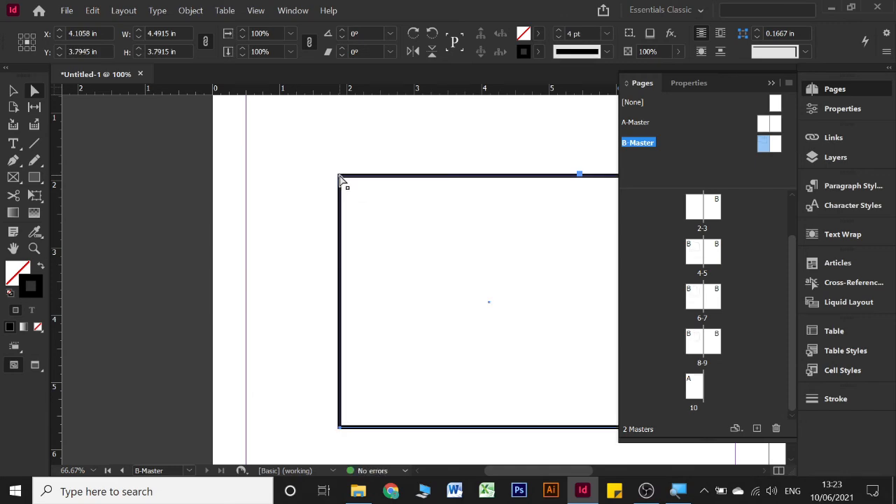
{"action": "scroll", "coordinate": [366, 208], "scroll_direction": "up", "scroll_amount": 2}
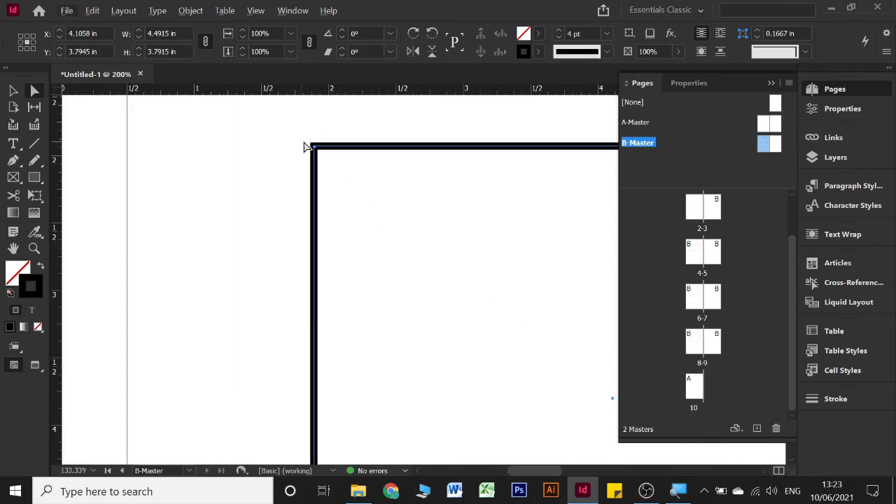
{"action": "left_click_drag", "start_coordinate": [301, 137], "coordinate": [359, 202]}
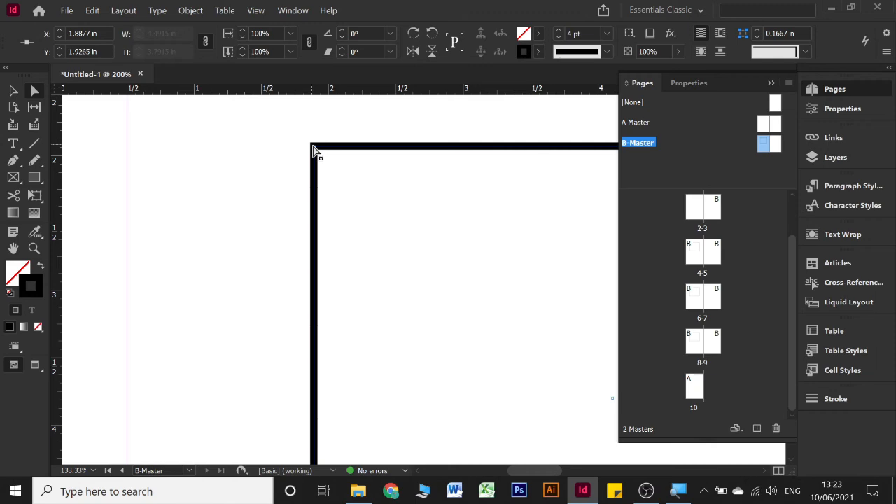
{"action": "left_click_drag", "start_coordinate": [315, 149], "coordinate": [174, 172]}
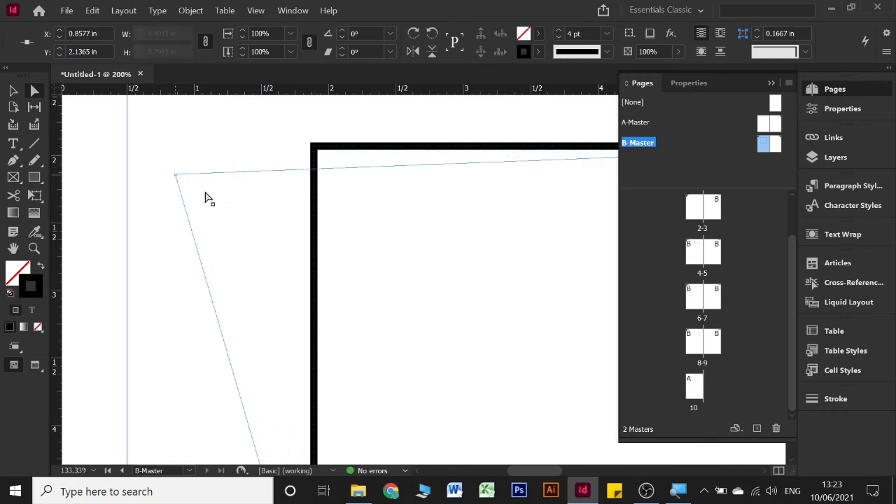
Pull the shape's upper-right corner point inward to about X 2.09 in, Y 5.35 in.
{"action": "scroll", "coordinate": [321, 230], "scroll_direction": "down", "scroll_amount": 2}
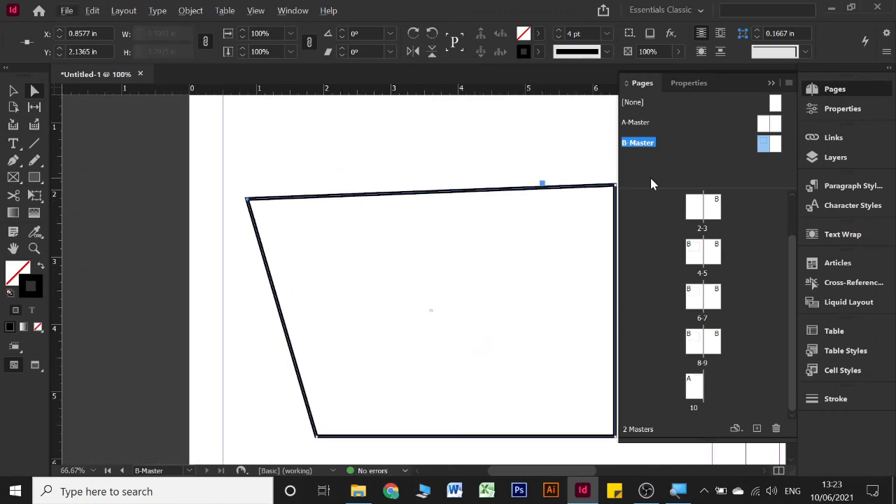
{"action": "left_click_drag", "start_coordinate": [578, 188], "coordinate": [550, 227]}
{"action": "left_click_drag", "start_coordinate": [497, 177], "coordinate": [212, 406]}
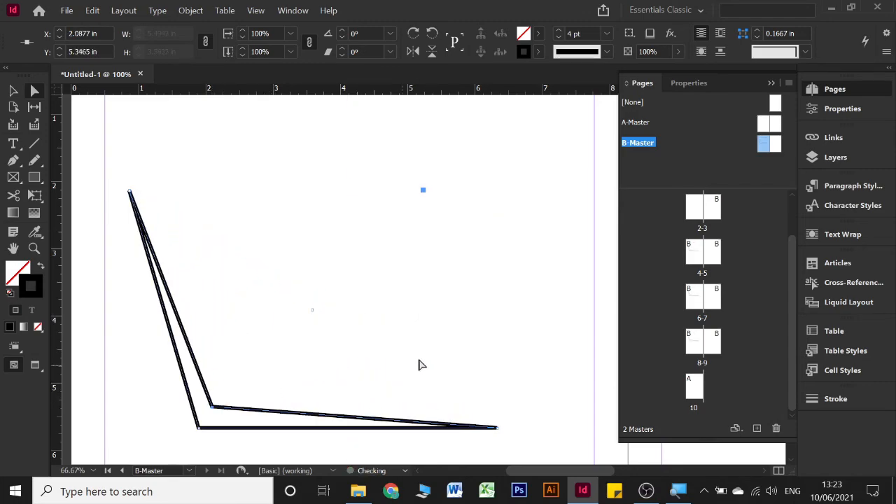
Move the distorted shape to about X 3.97 in, Y 3.18 in with the Selection tool, and delete it from B-Master.
{"action": "key", "text": "v"}
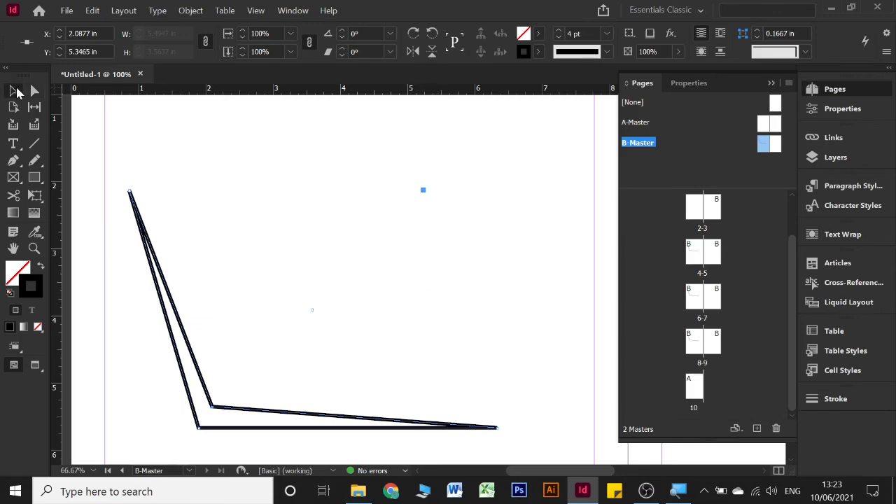
{"action": "scroll", "coordinate": [448, 297], "scroll_direction": "down", "scroll_amount": 2}
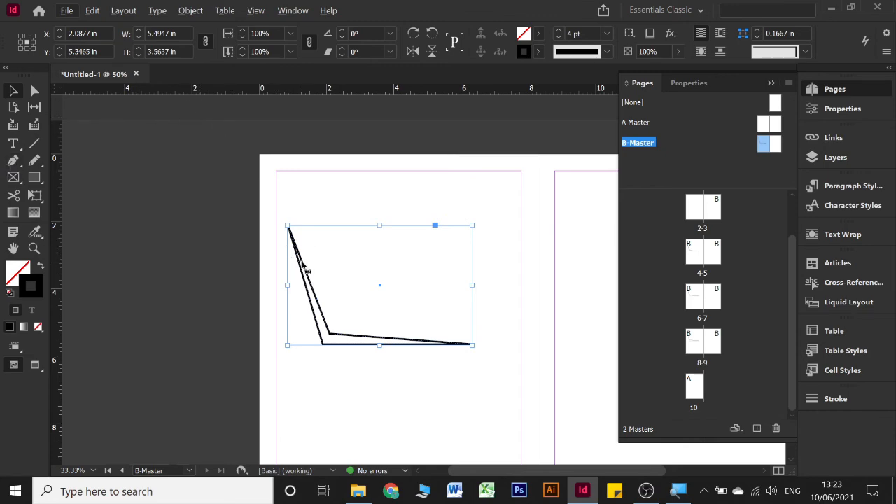
{"action": "left_click_drag", "start_coordinate": [302, 264], "coordinate": [314, 238]}
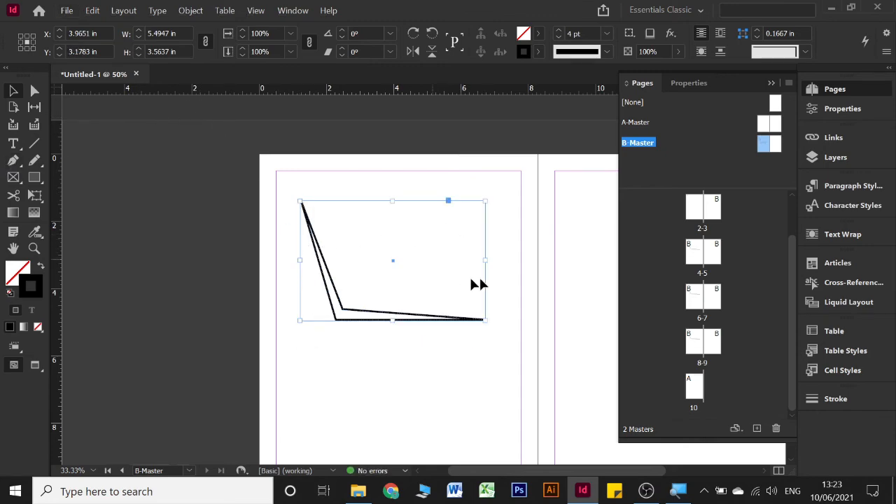
{"action": "key", "text": "Delete"}
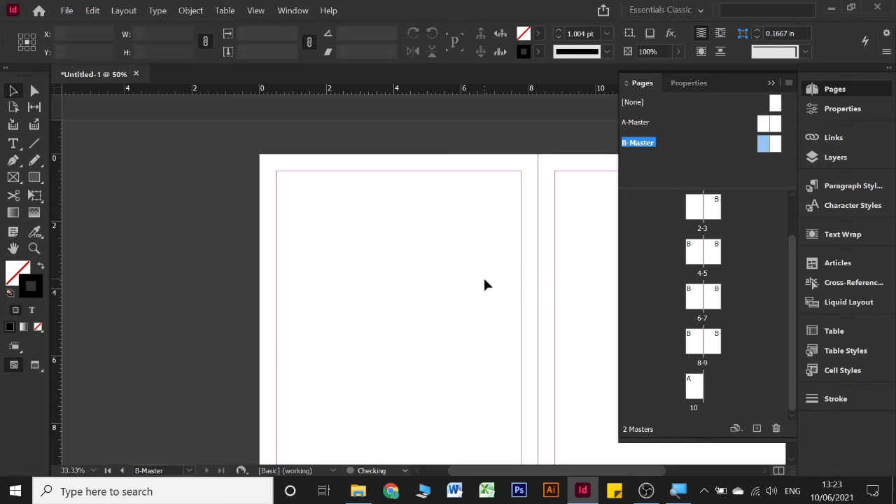
{"action": "left_click", "coordinate": [34, 91]}
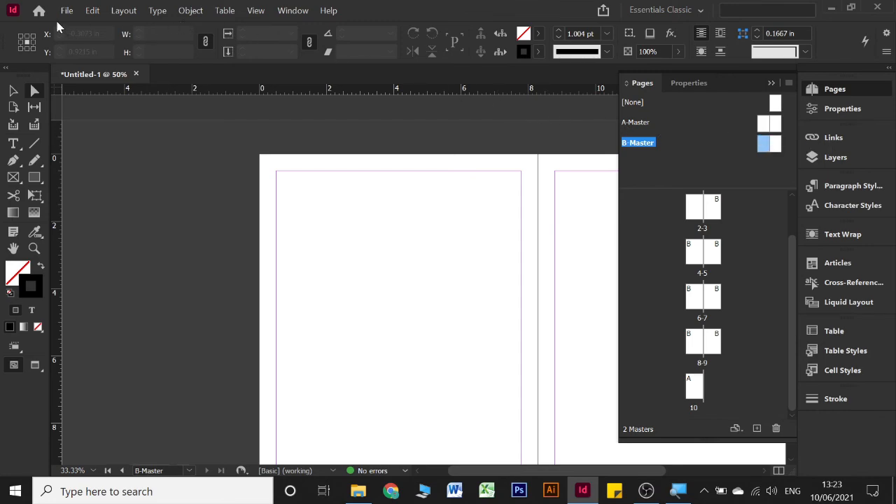
{"action": "left_click", "coordinate": [11, 93]}
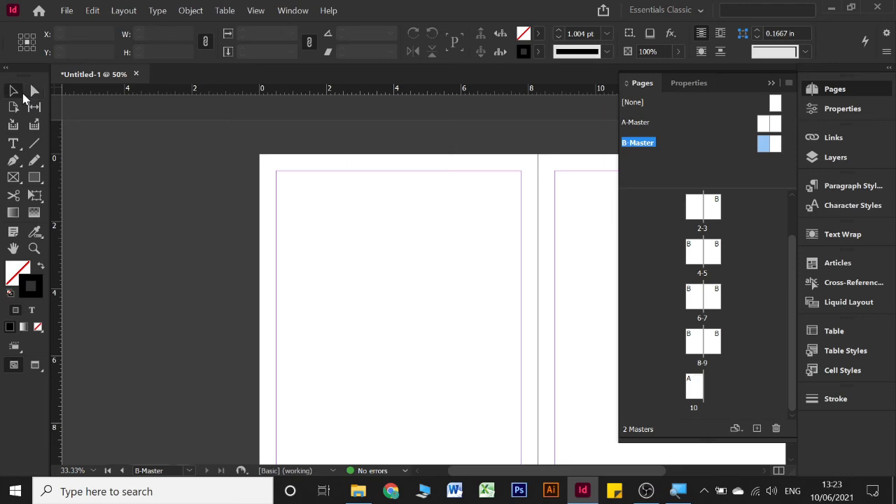
{"action": "left_click", "coordinate": [33, 94]}
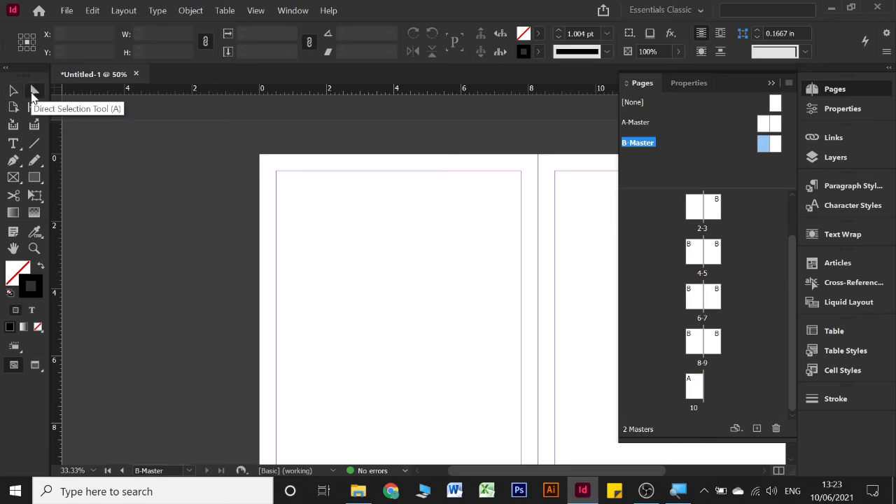
Select document pages 3 to 9, and return the selection to the left page of B-Master.
{"action": "left_click", "coordinate": [715, 207]}
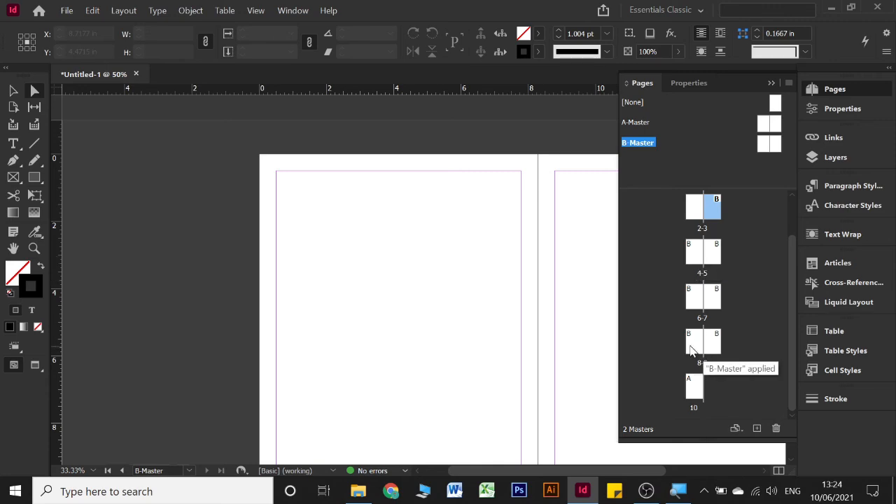
{"action": "left_click", "coordinate": [715, 348], "text": "shift"}
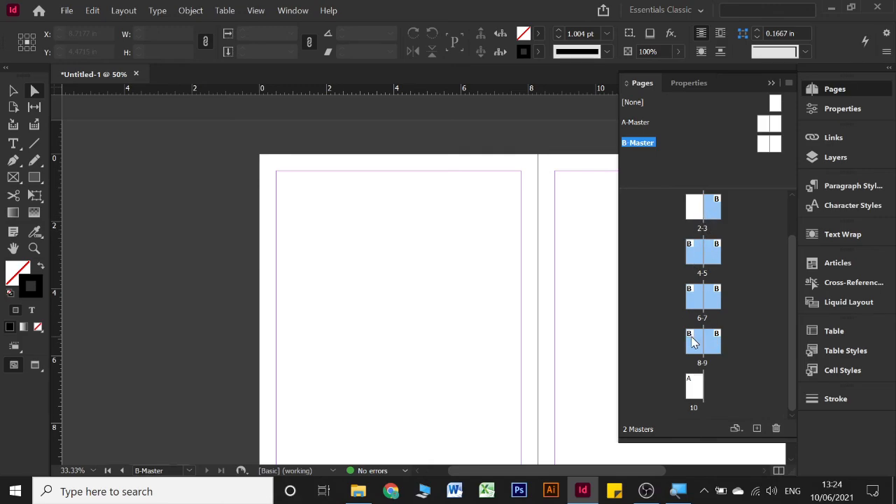
{"action": "right_click", "coordinate": [693, 340]}
{"action": "left_click", "coordinate": [693, 342]}
{"action": "left_click", "coordinate": [767, 145]}
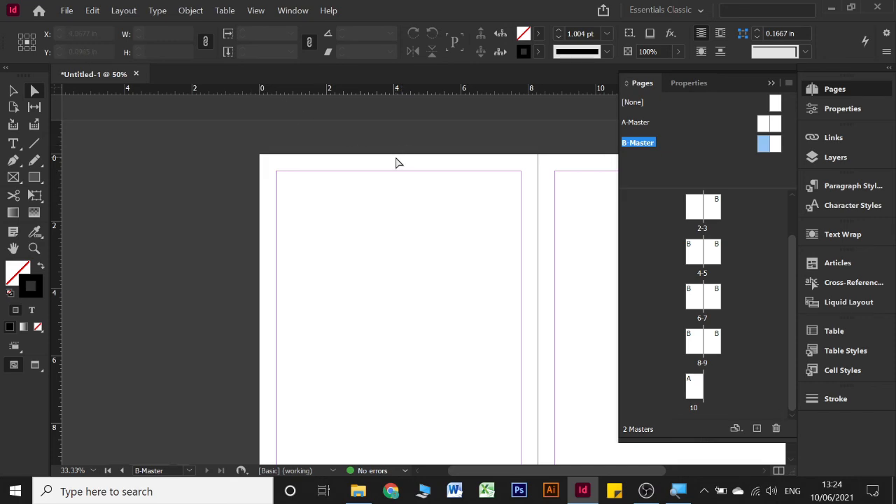
Collapse the Pages panel and fit the full width of the B-Master spread in view.
{"action": "left_click", "coordinate": [772, 82]}
{"action": "scroll", "coordinate": [599, 221], "scroll_direction": "down", "scroll_amount": 1}
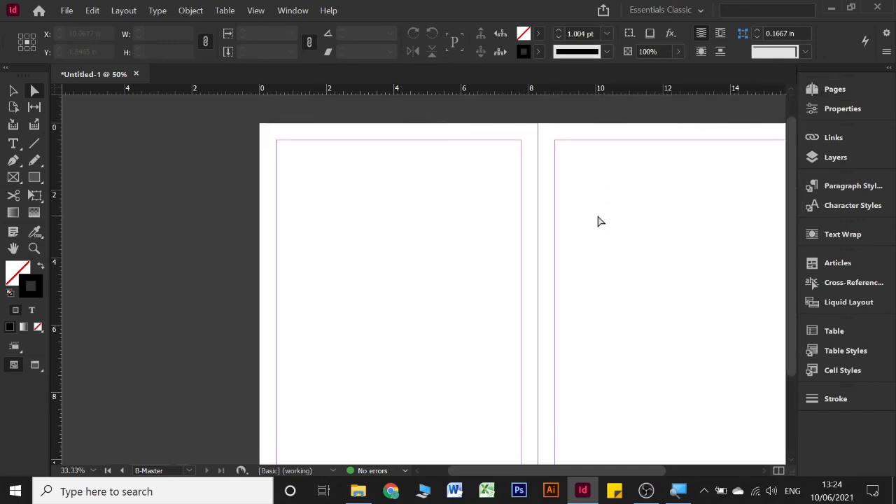
{"action": "scroll", "coordinate": [599, 221], "scroll_direction": "down", "scroll_amount": 1}
{"action": "scroll", "coordinate": [599, 222], "scroll_direction": "down", "scroll_amount": 4}
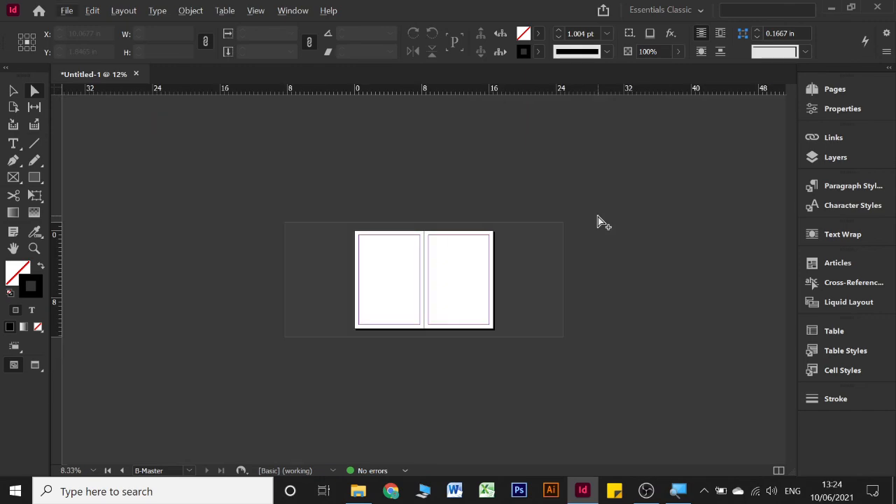
{"action": "scroll", "coordinate": [599, 221], "scroll_direction": "up", "scroll_amount": 2}
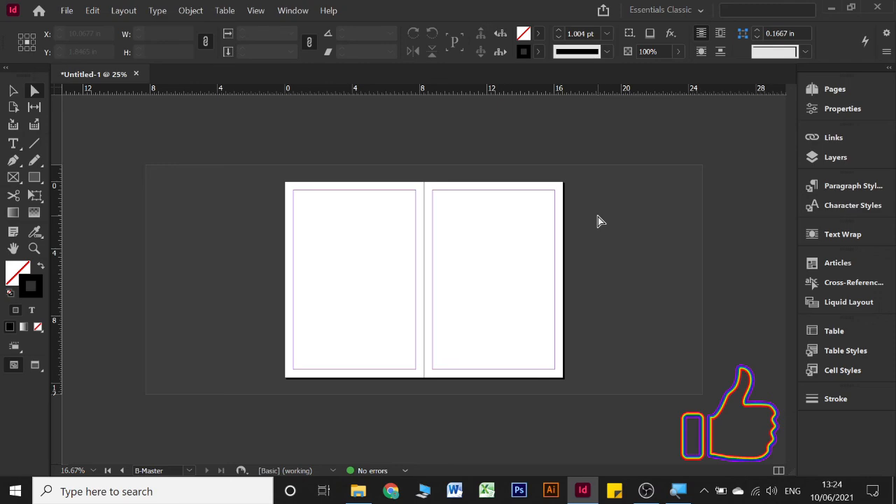
{"action": "key", "text": "ctrl+equal"}
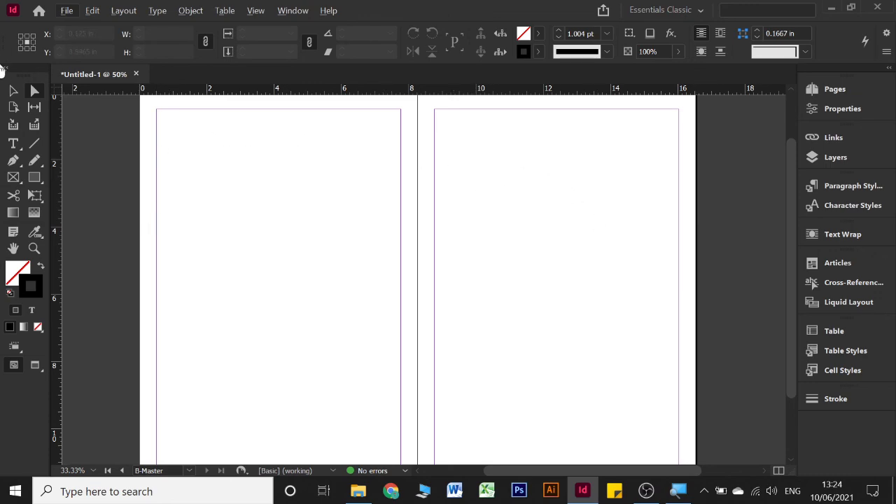
Try switching from the Selection tool to the Type tool, and return to the Selection tool.
{"action": "left_click", "coordinate": [12, 93]}
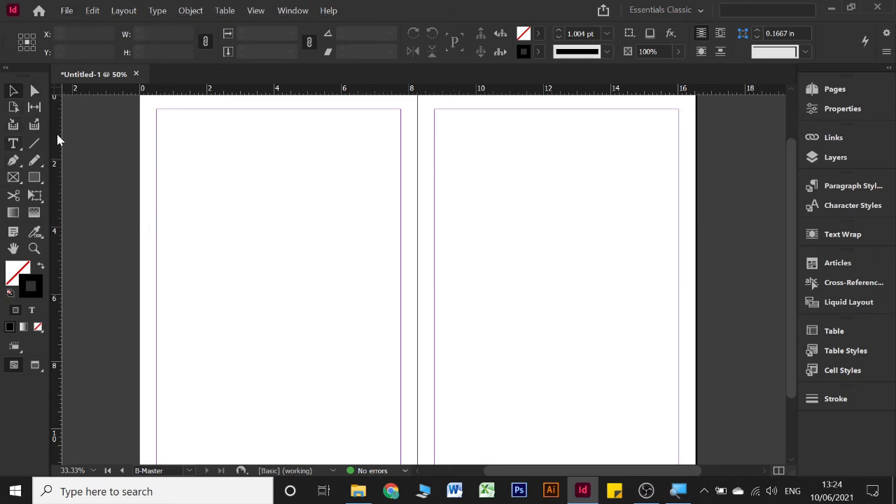
{"action": "key", "text": "t"}
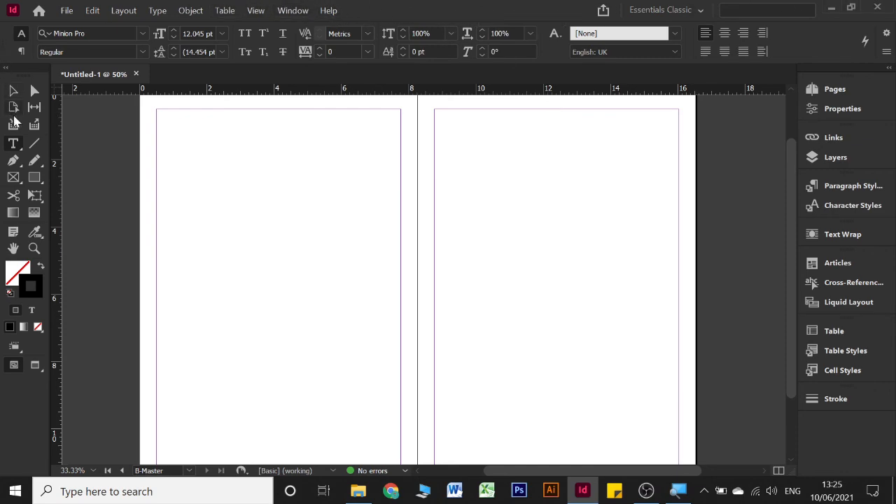
{"action": "left_click", "coordinate": [13, 92]}
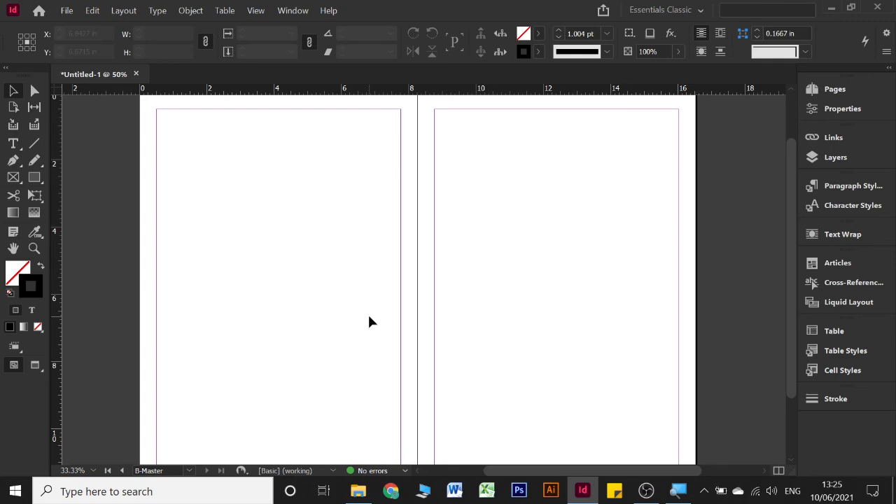
{"action": "scroll", "coordinate": [369, 316], "scroll_direction": "down", "scroll_amount": 3}
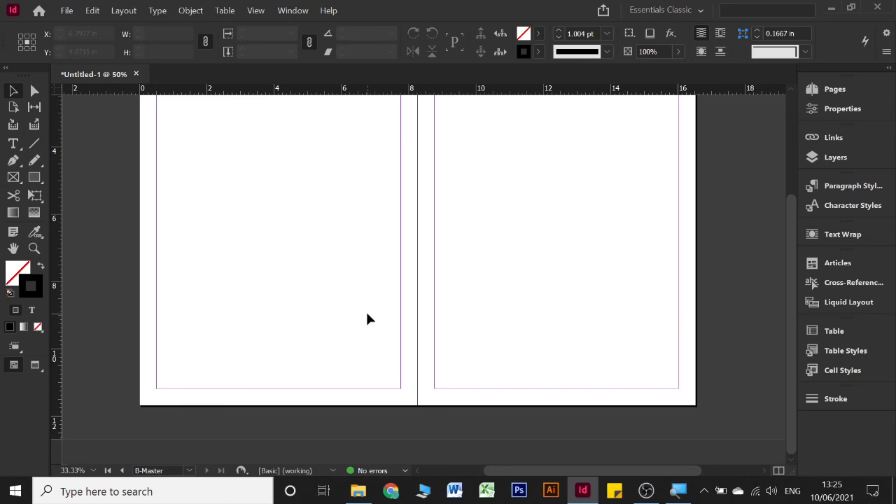
{"action": "scroll", "coordinate": [367, 315], "scroll_direction": "up", "scroll_amount": 4}
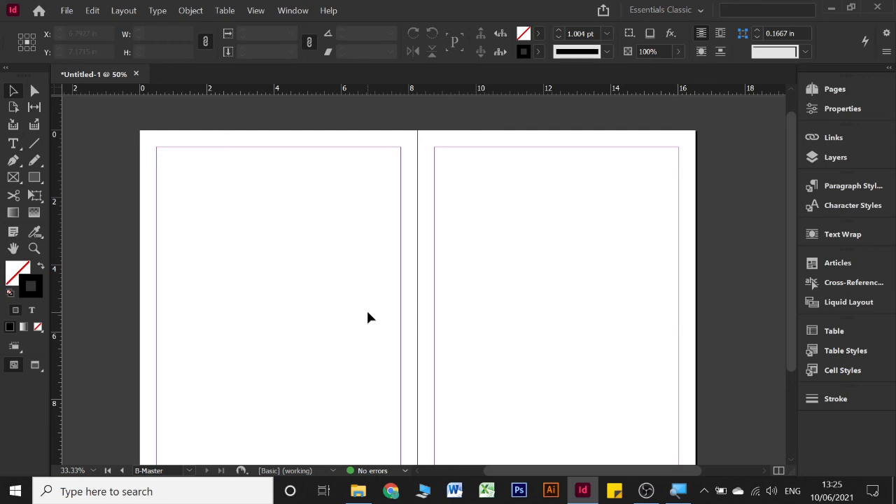